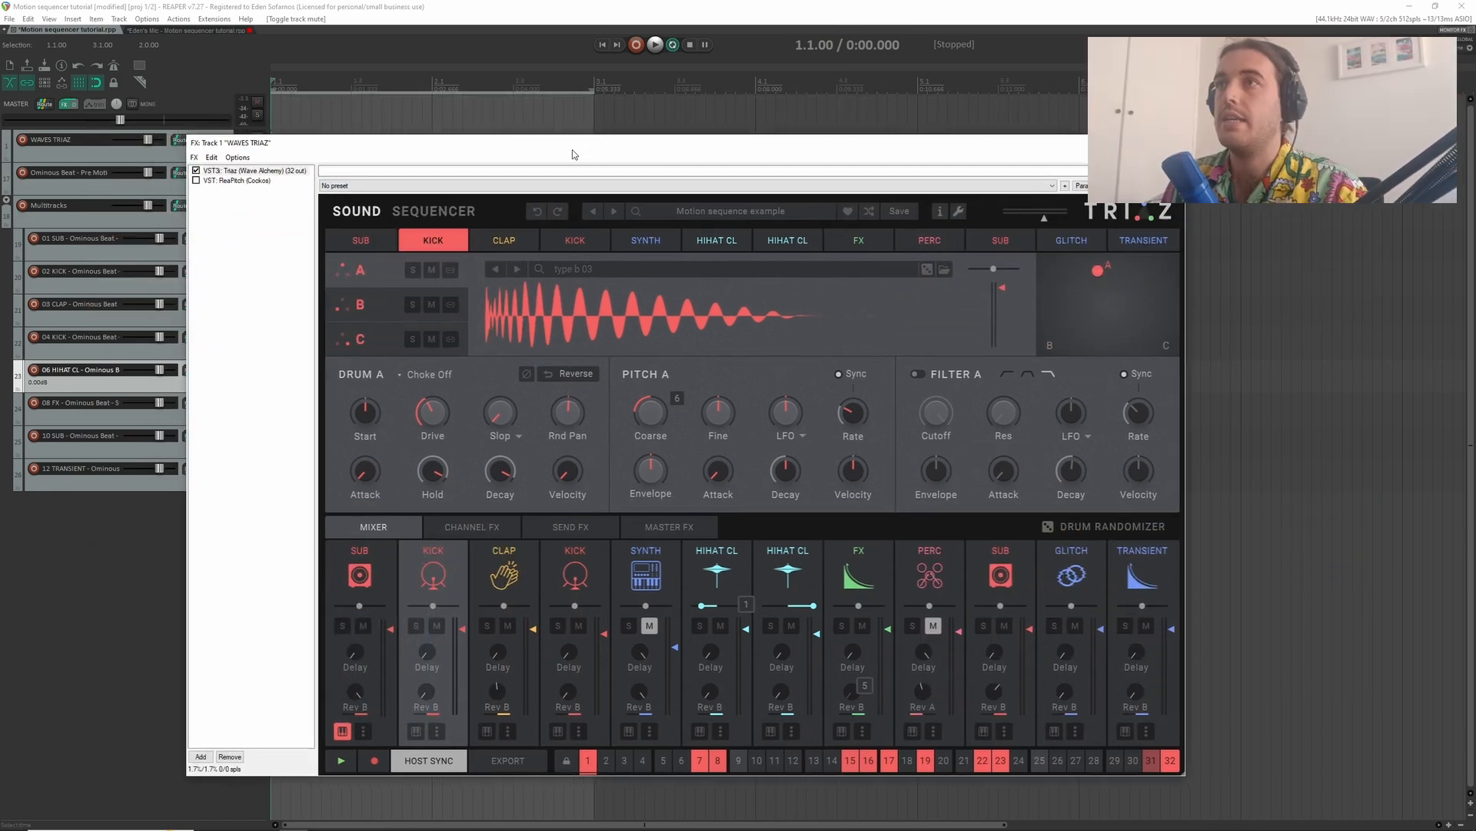
# - Play the 32-step drum pattern in the sequencer, then stop playback
pyautogui.moveTo(573, 154); pyautogui.dragTo(575, 157)
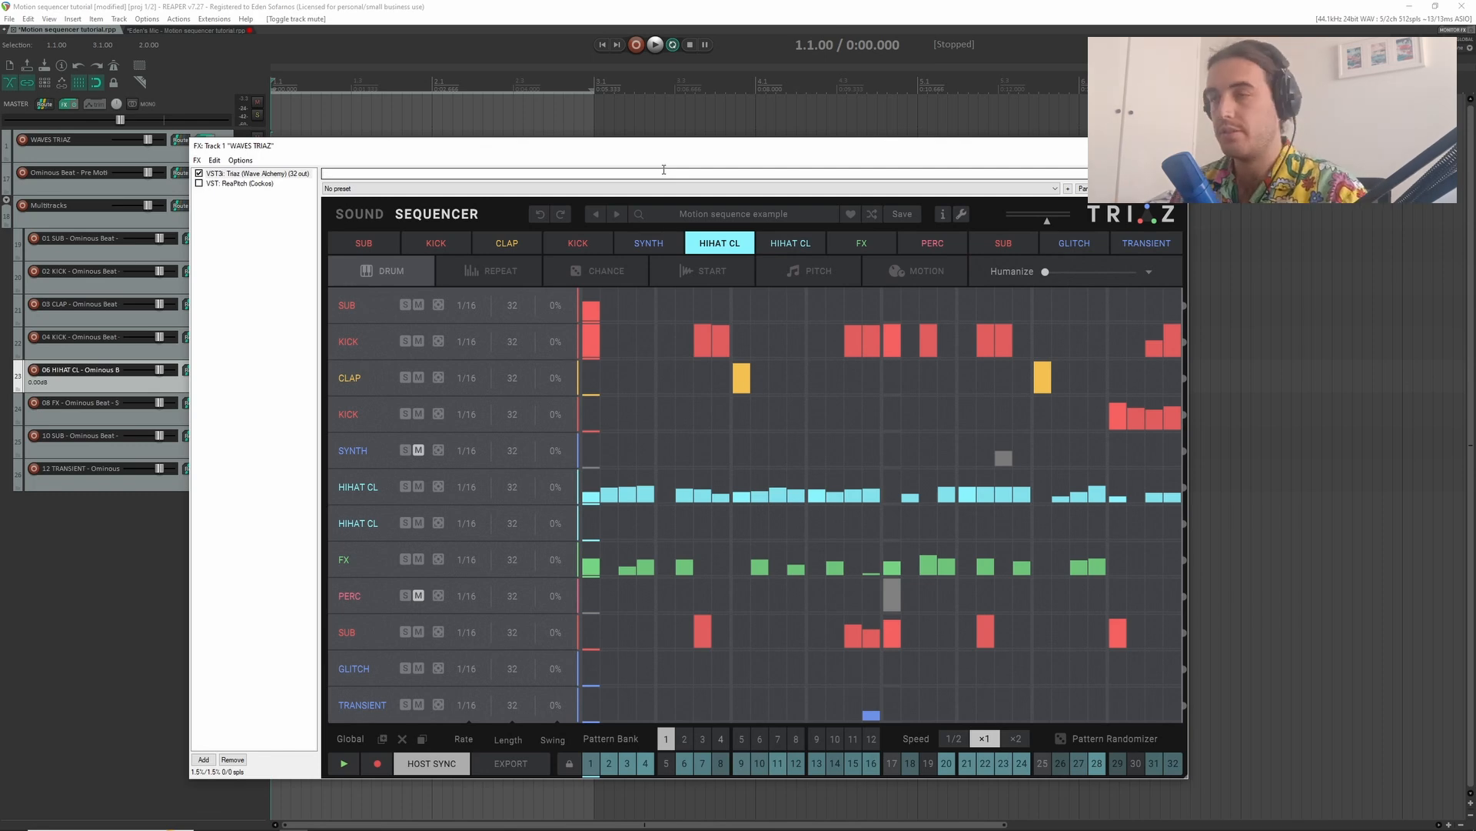
pyautogui.press('space')
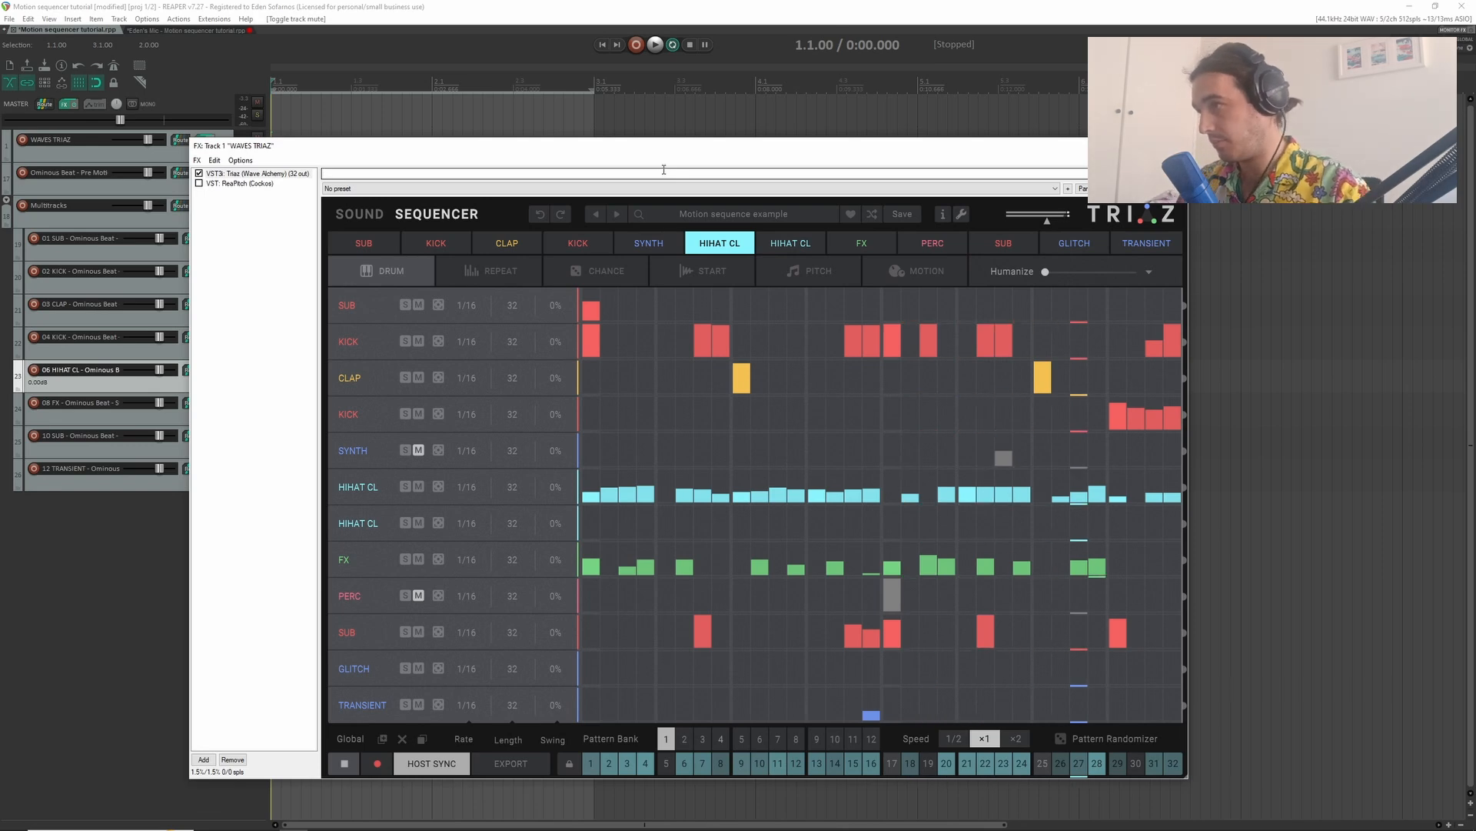
pyautogui.press('space')
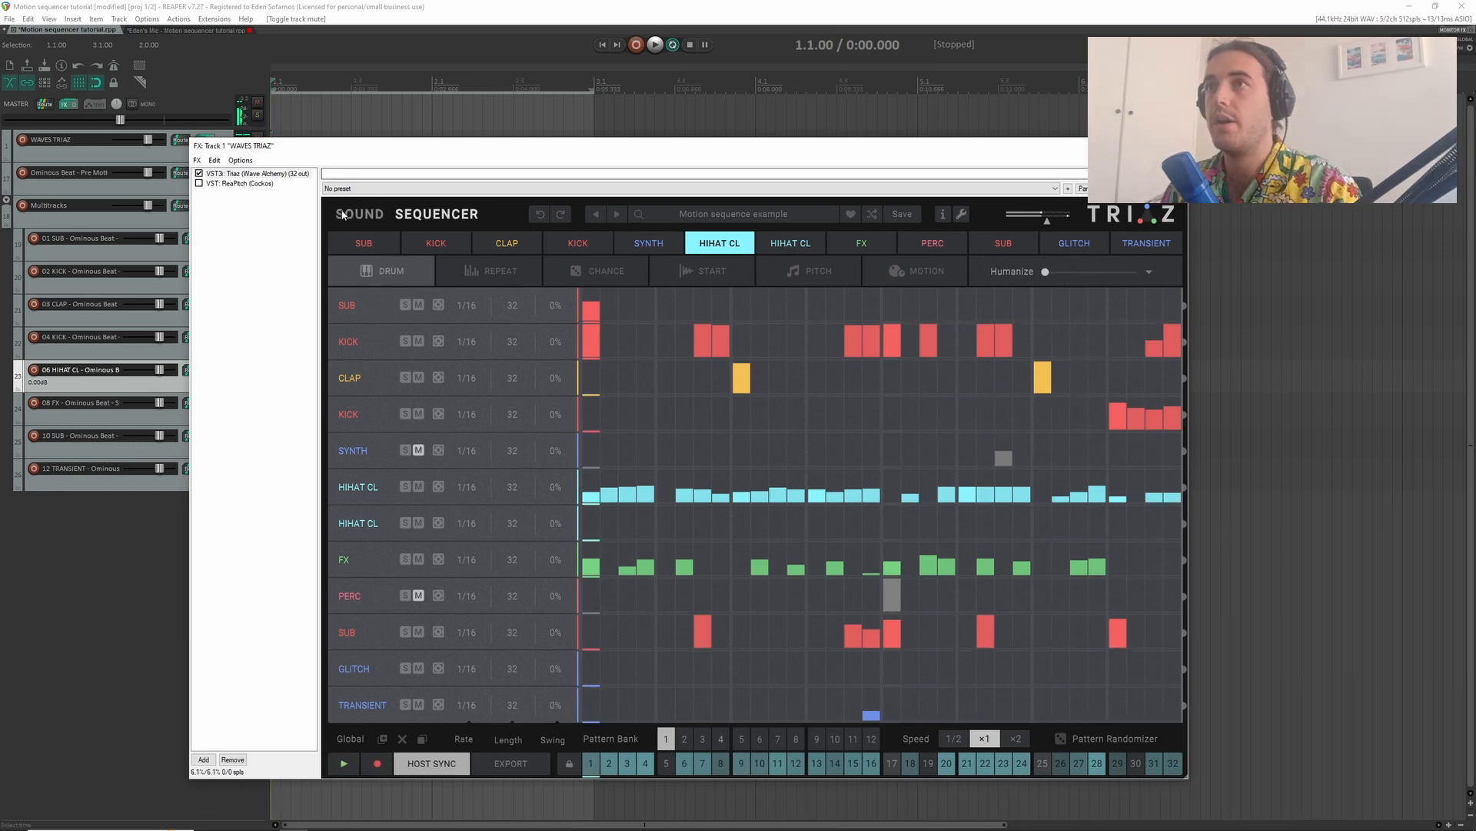
# - Assign the first HIHAT CL channel's pan to Motion SEQ 1 and show its motion lane in the sequencer
pyautogui.click(372, 214)
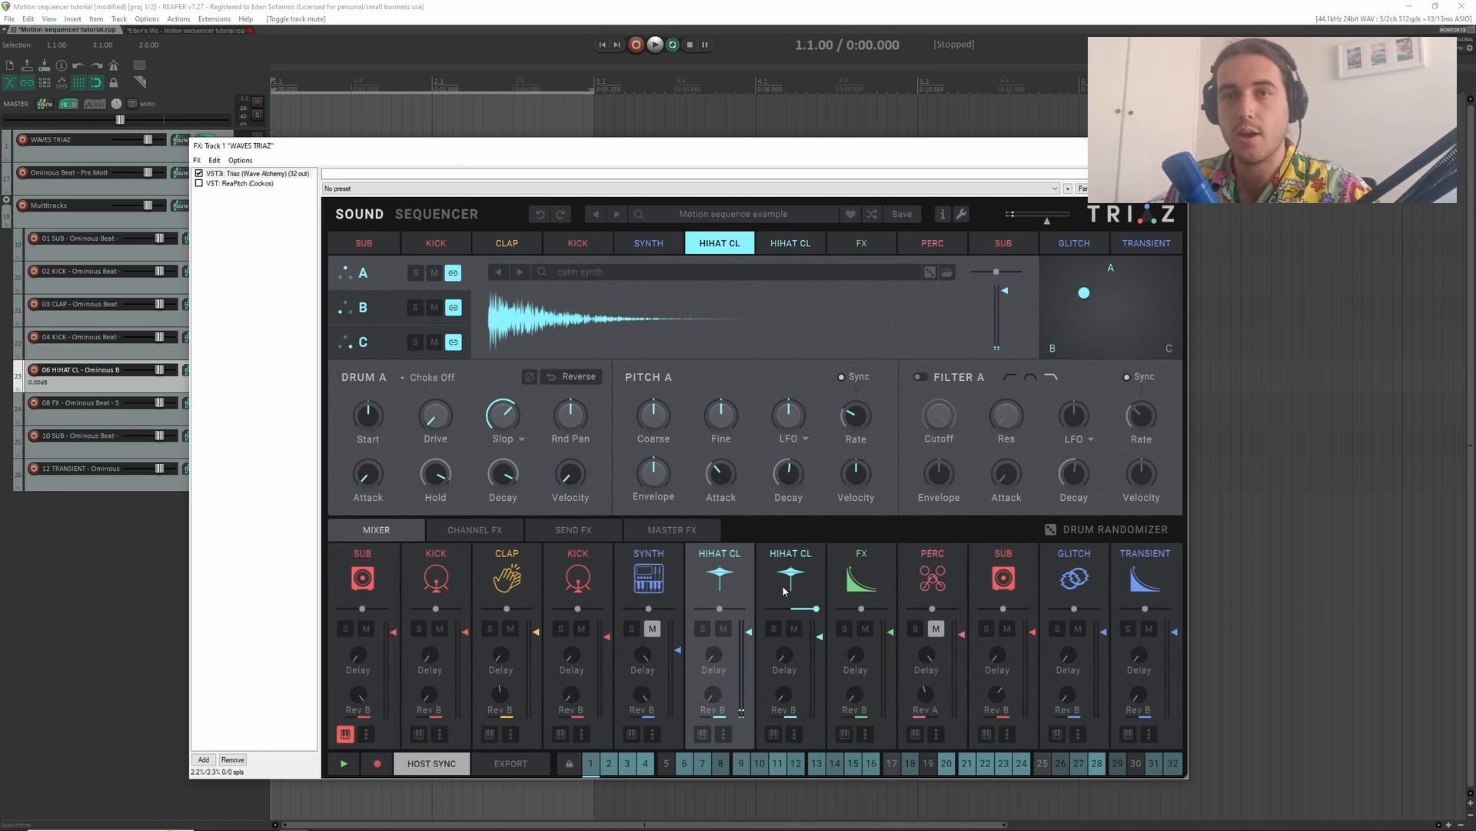
pyautogui.moveTo(721, 610); pyautogui.dragTo(727, 612)
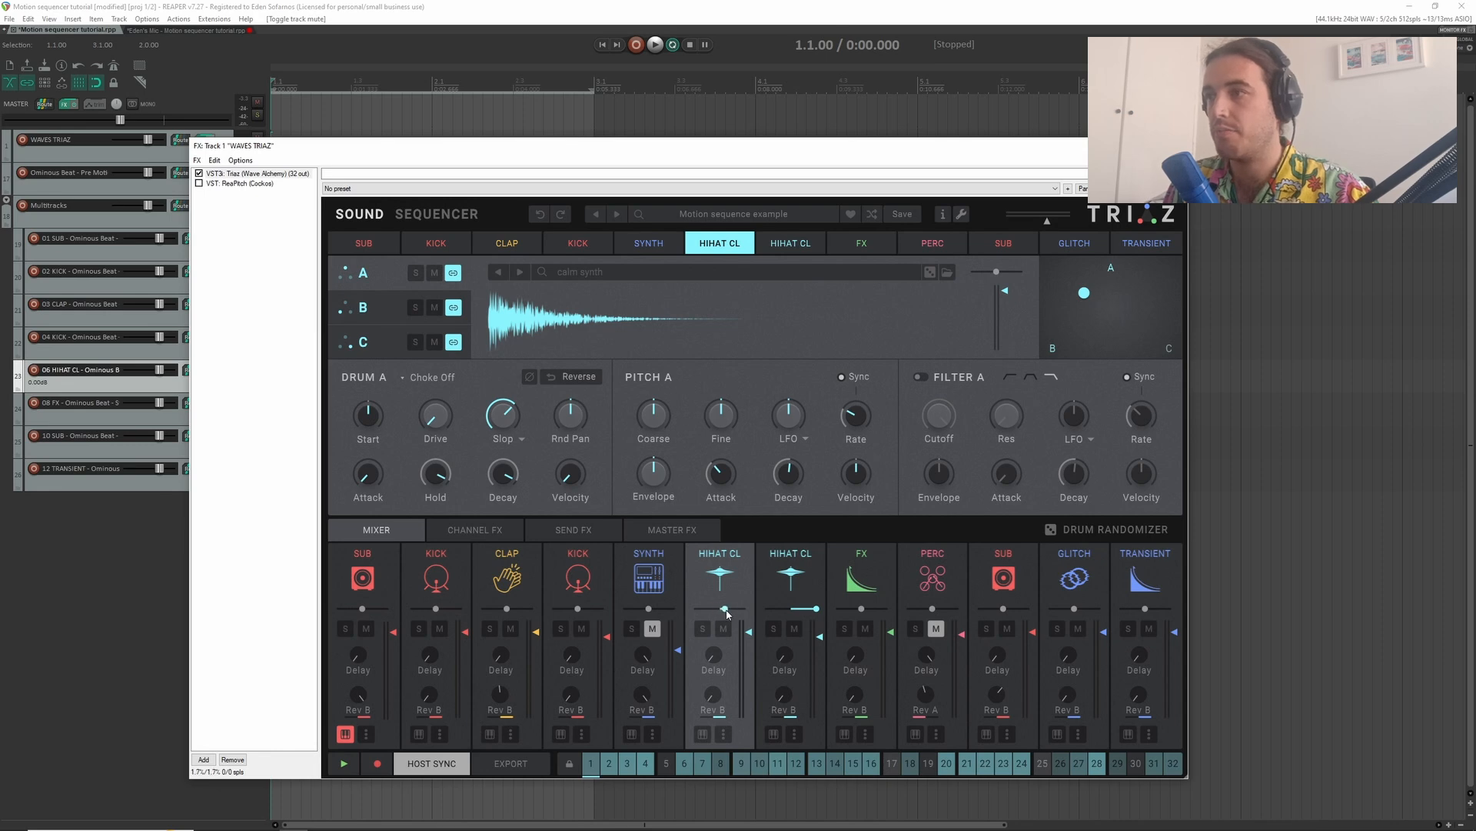
pyautogui.rightClick(724, 611)
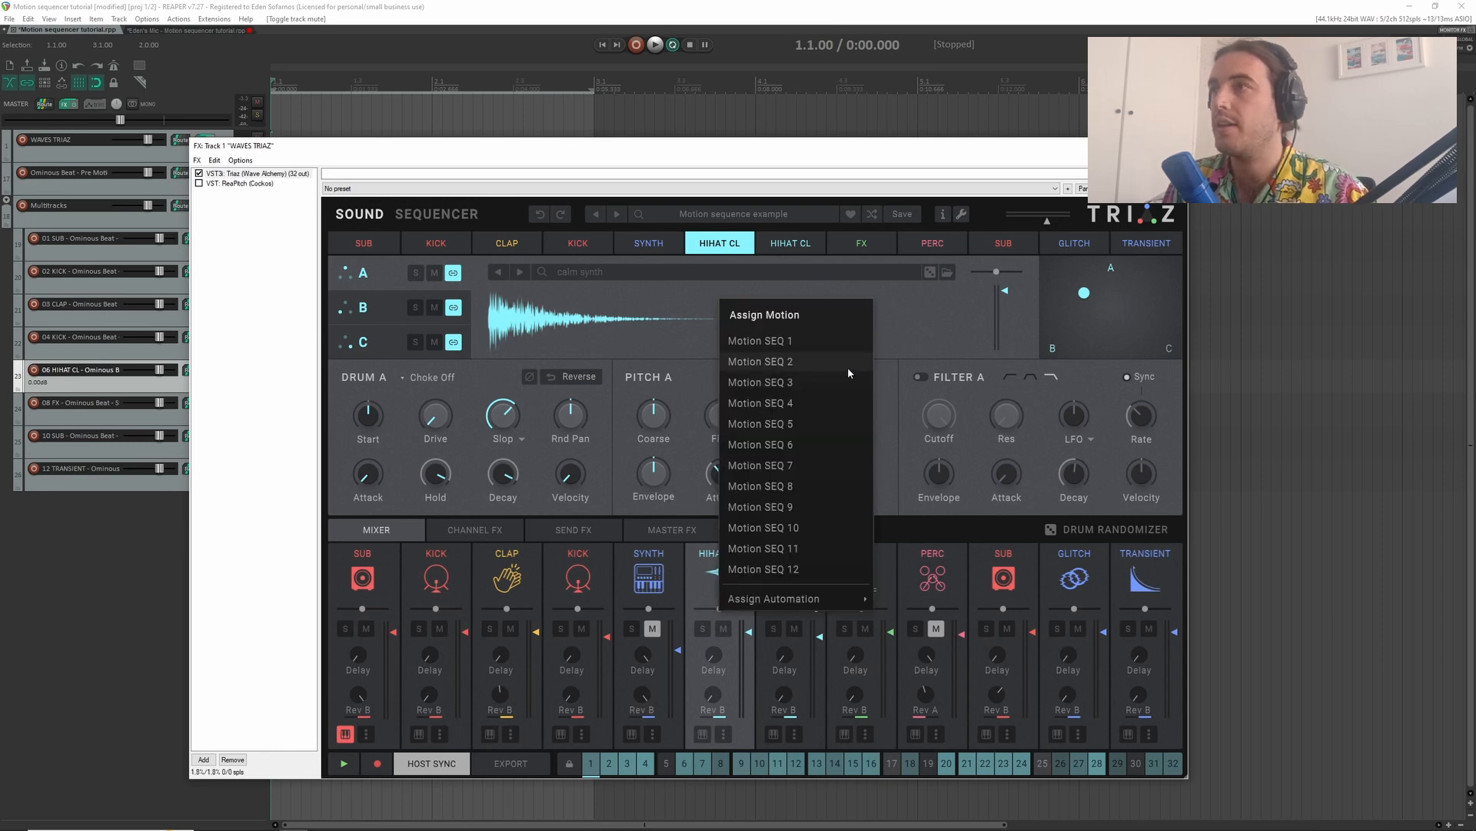
pyautogui.click(767, 339)
pyautogui.click(400, 213)
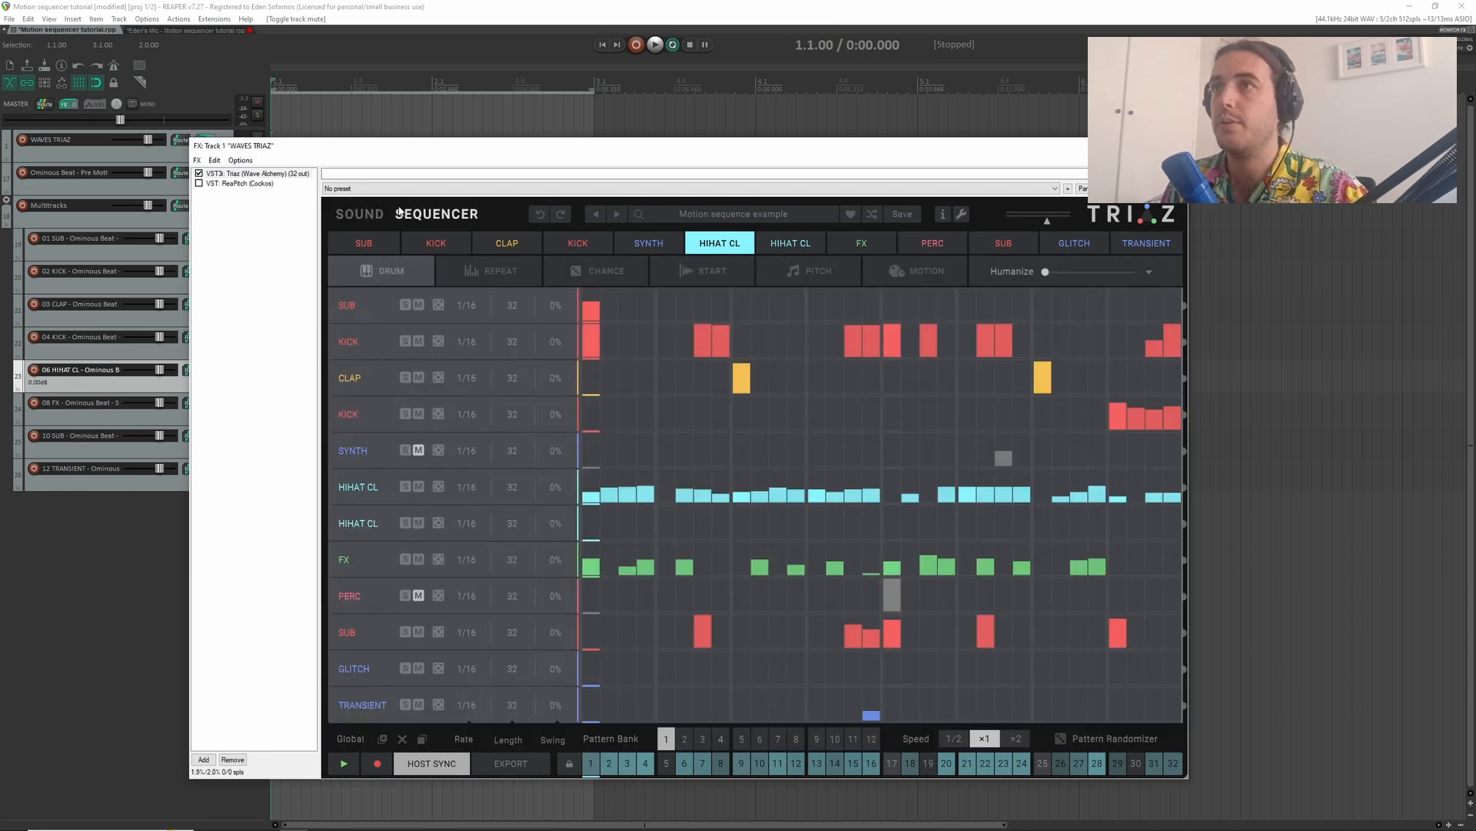
pyautogui.click(906, 273)
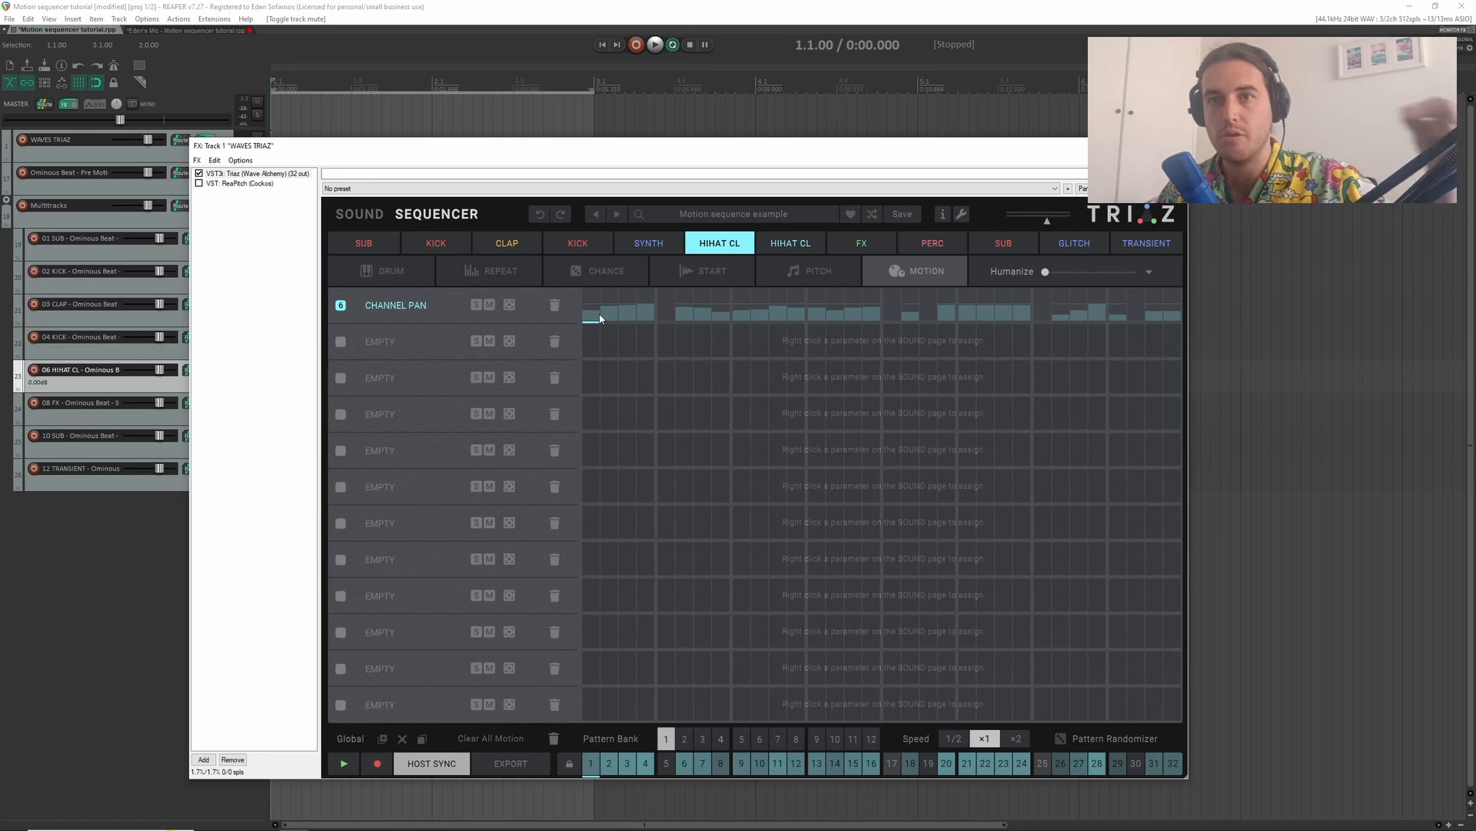
# - Draw alternating values across steps 1 to 14 of the hi-hat's Channel Pan lane, with step 11 at -68
pyautogui.moveTo(591, 316)
pyautogui.mouseDown()
pyautogui.moveTo(593, 288)
pyautogui.moveTo(616, 319)
pyautogui.moveTo(628, 291)
pyautogui.moveTo(688, 317)
pyautogui.moveTo(781, 315)
pyautogui.mouseUp()
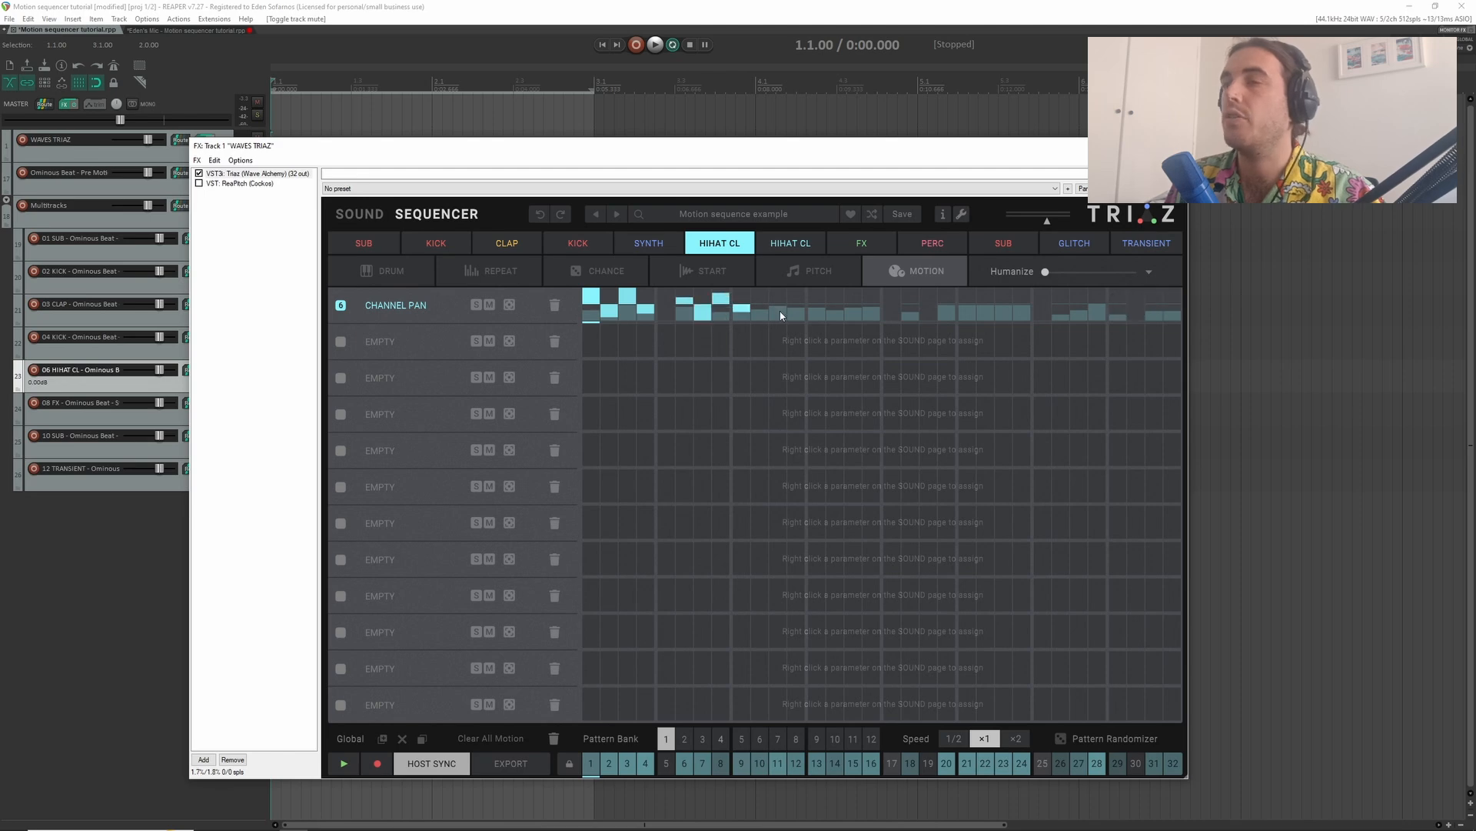
pyautogui.click(778, 309)
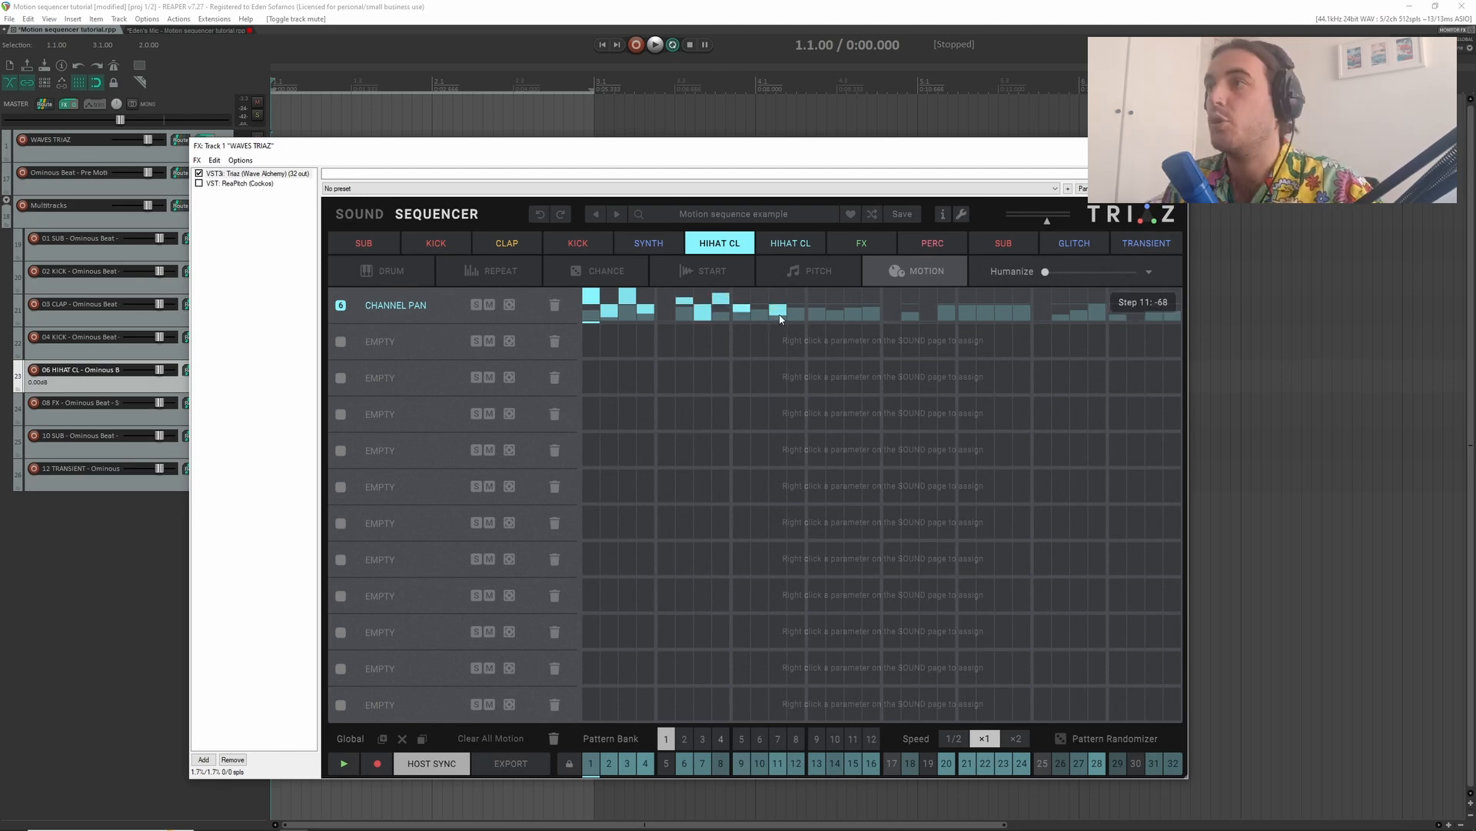
pyautogui.click(839, 308)
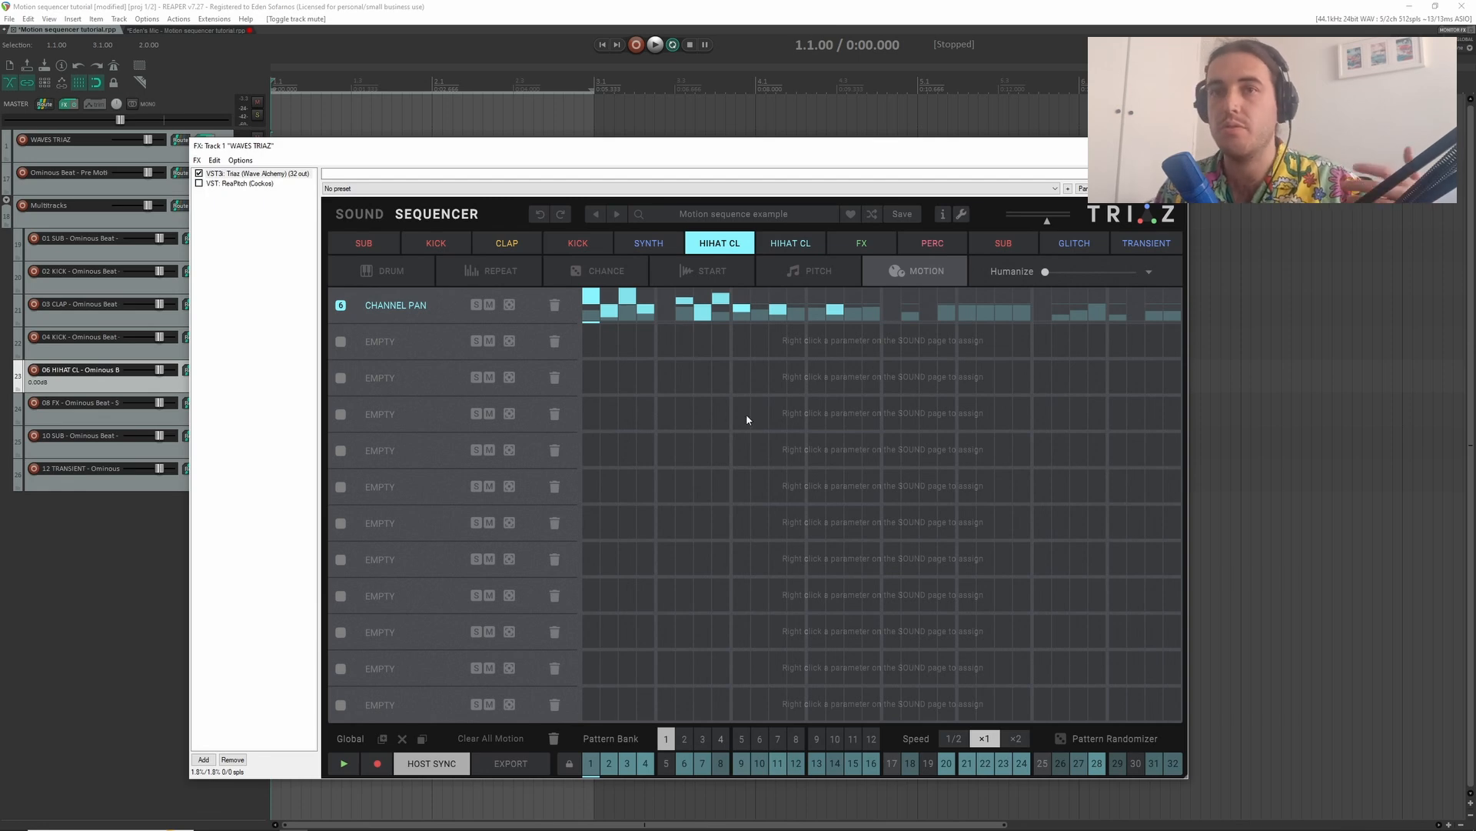
# - Check the hi-hat's drum pattern and draw Channel Pan values on steps 18, 21, 23, 28, 31 and 32
pyautogui.click(399, 273)
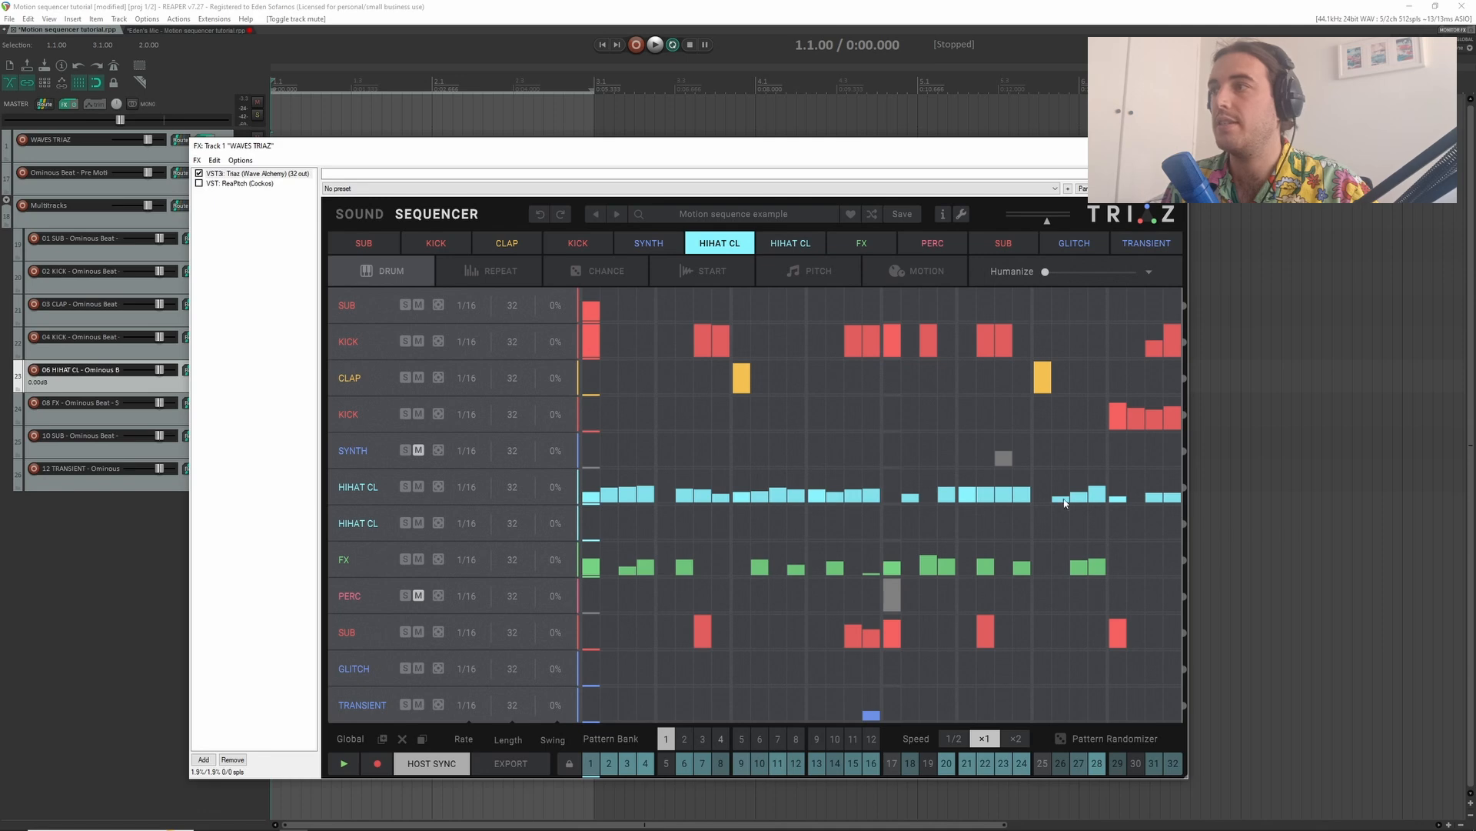
pyautogui.click(948, 268)
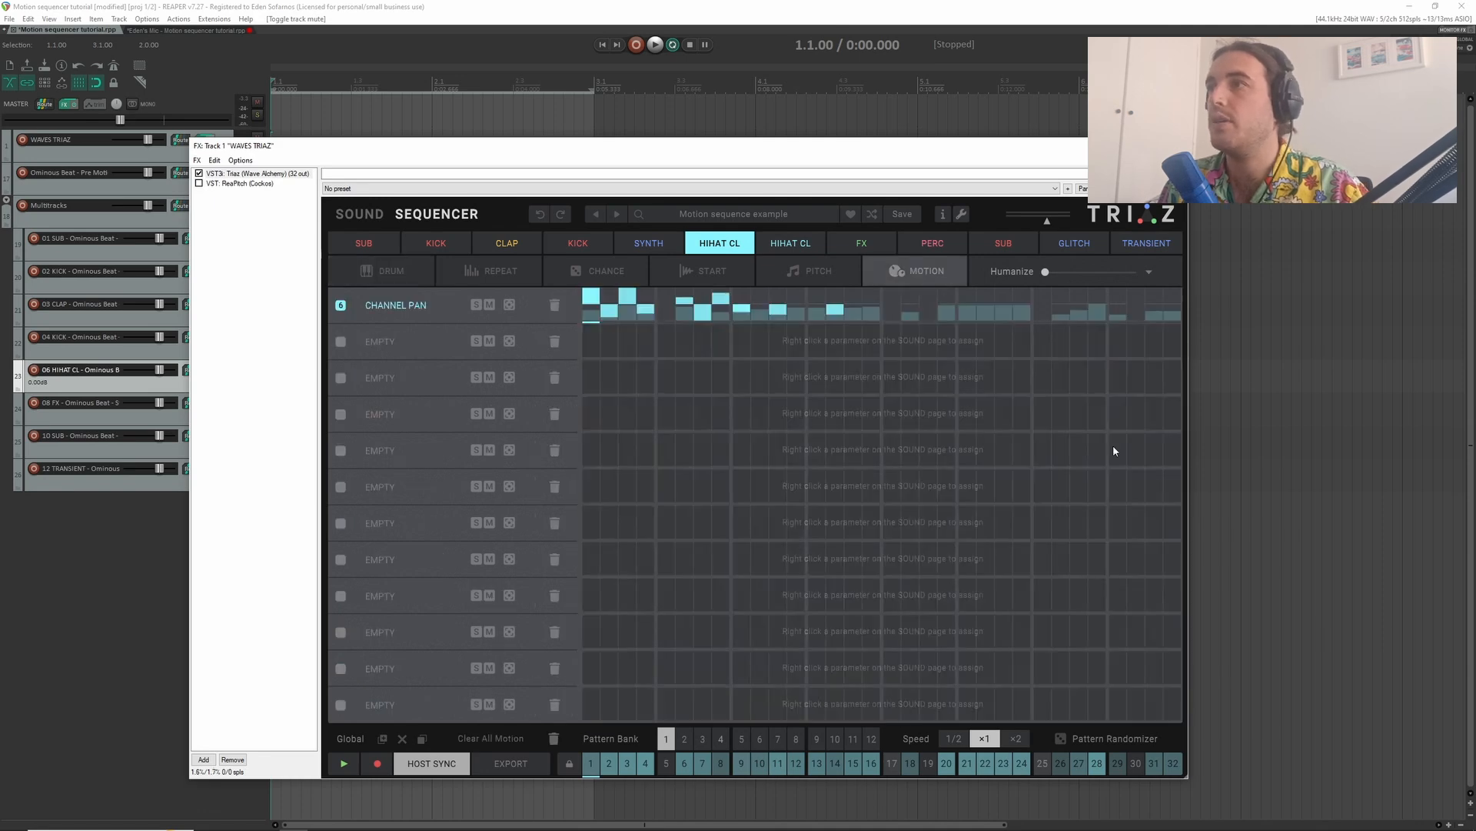
pyautogui.click(911, 309)
pyautogui.click(910, 297)
pyautogui.click(967, 316)
pyautogui.click(1004, 295)
pyautogui.click(1097, 307)
pyautogui.click(1154, 302)
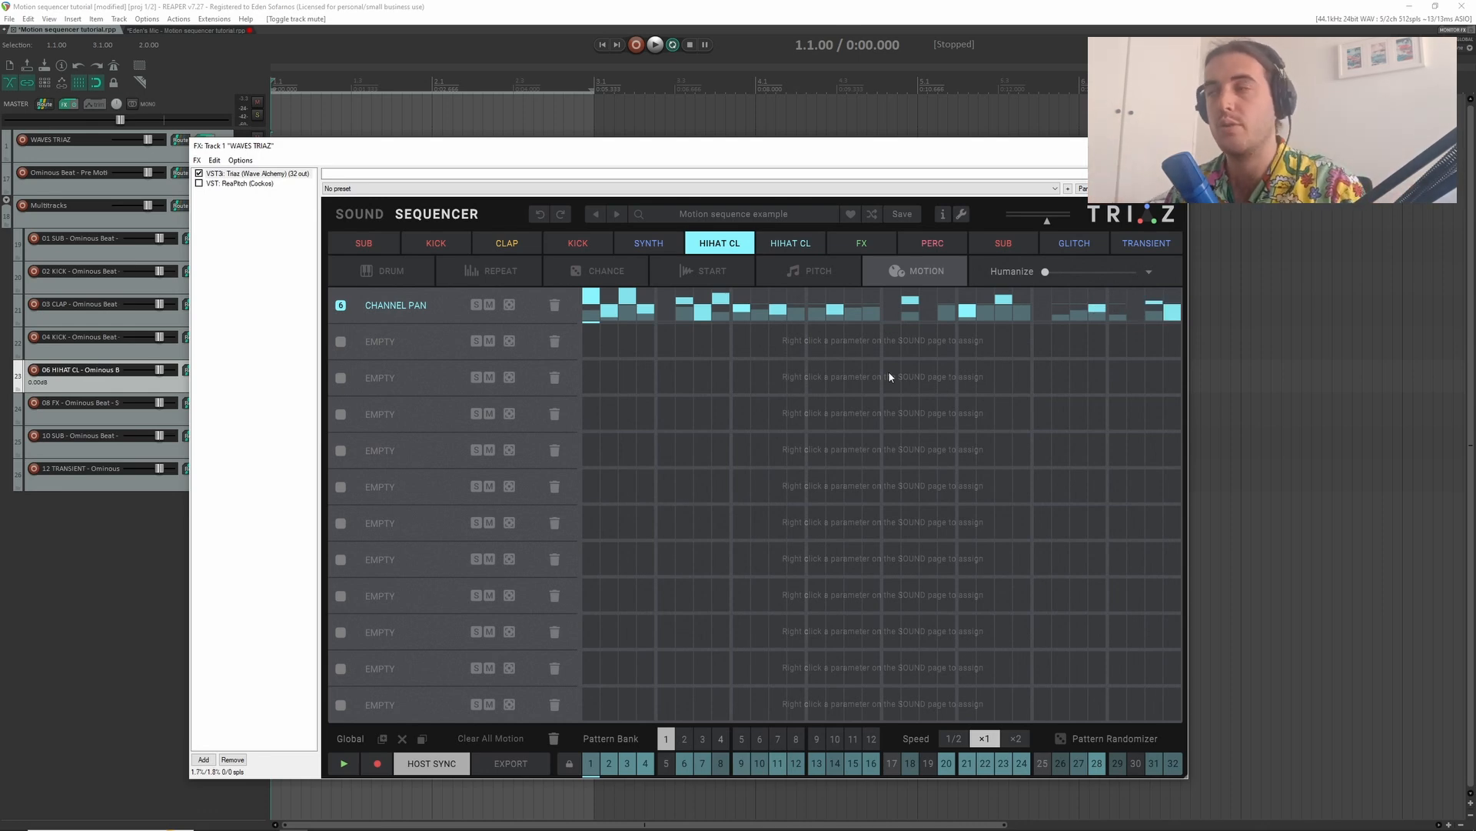
# - Raise the Channel Pan value on step 14, add one on step 13, and play the soloed hi-hat
pyautogui.click(835, 296)
pyautogui.click(816, 310)
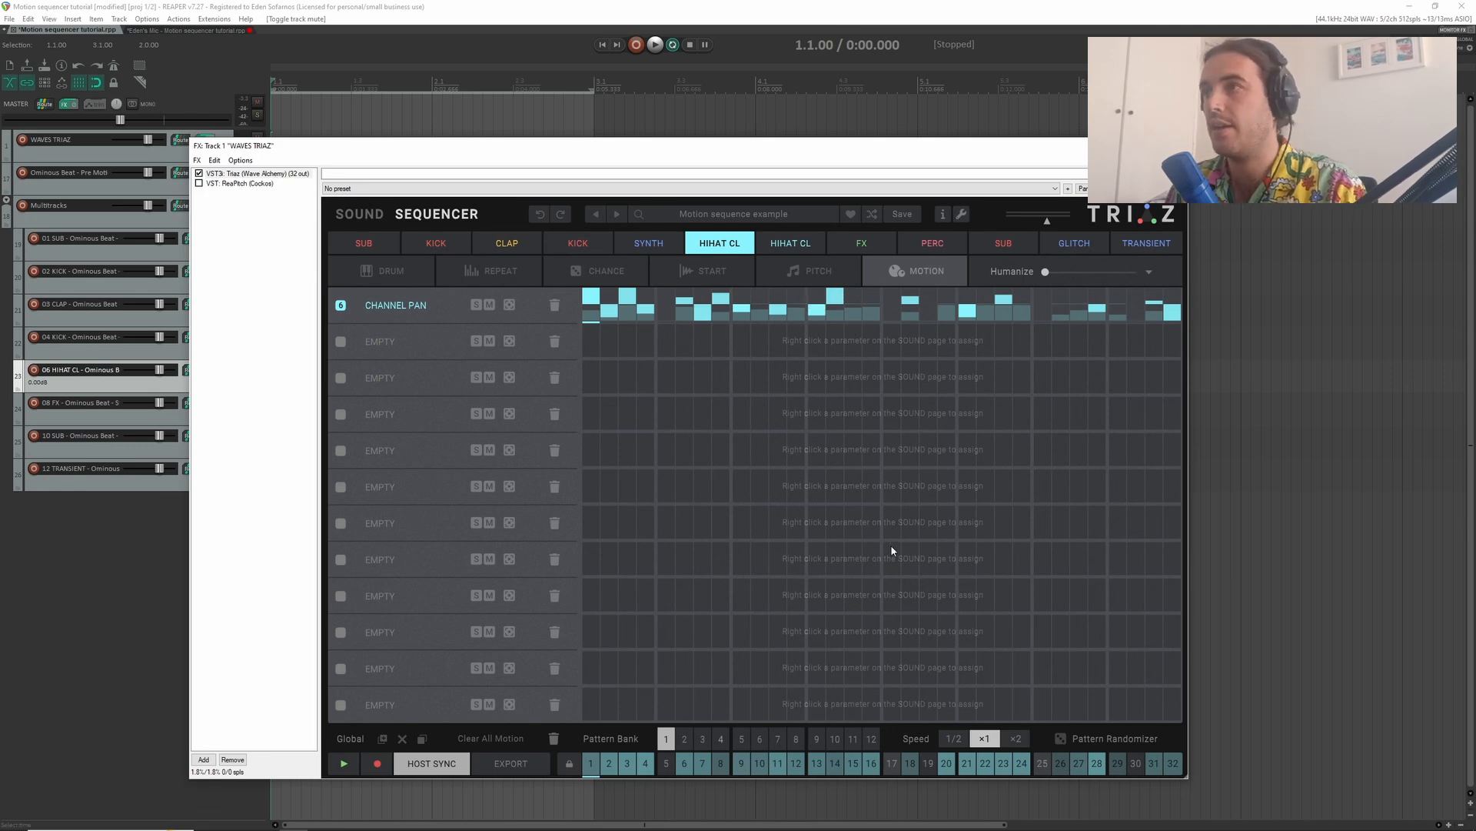
pyautogui.press('space')
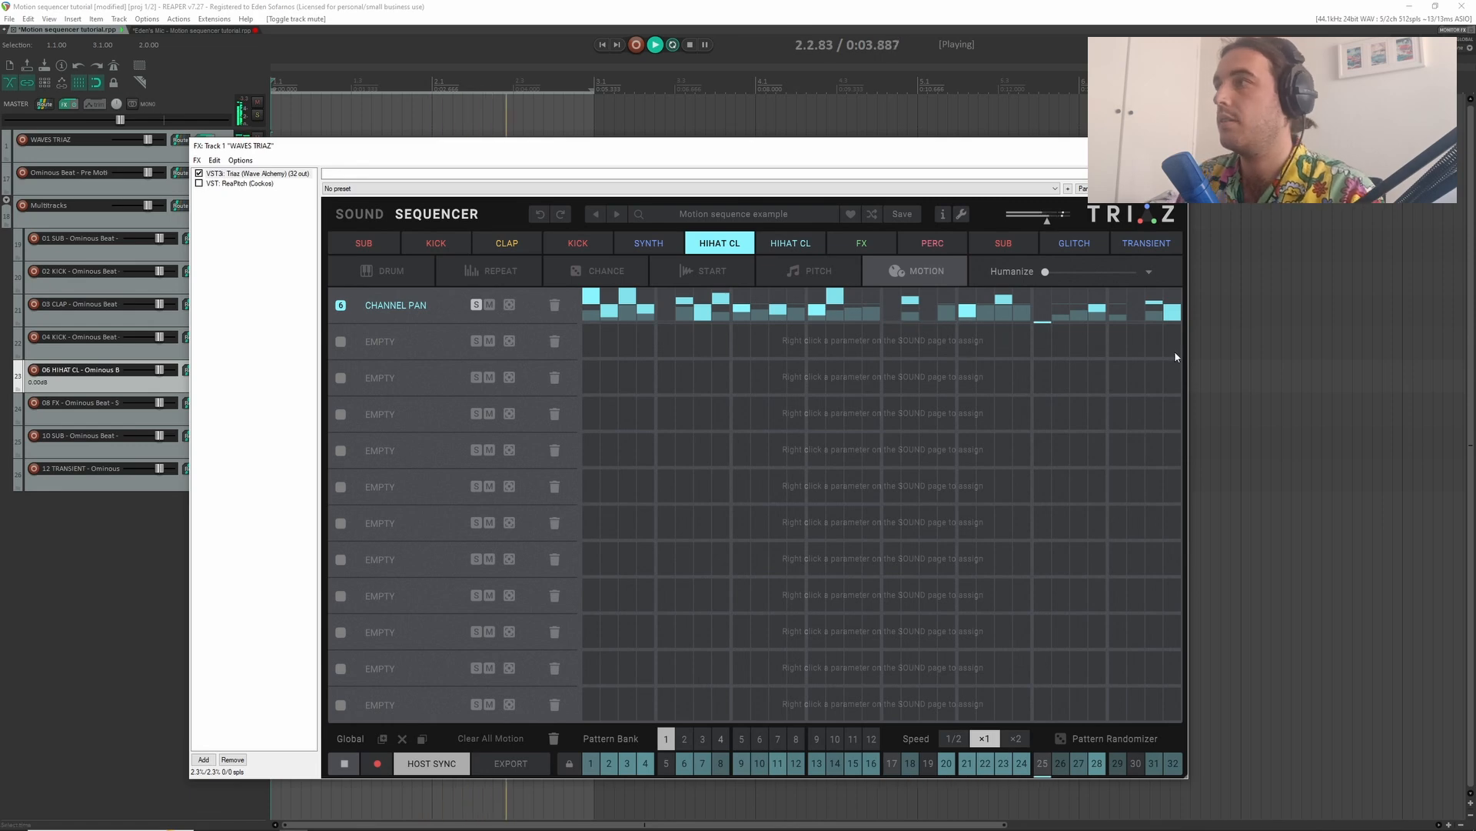
pyautogui.press('space')
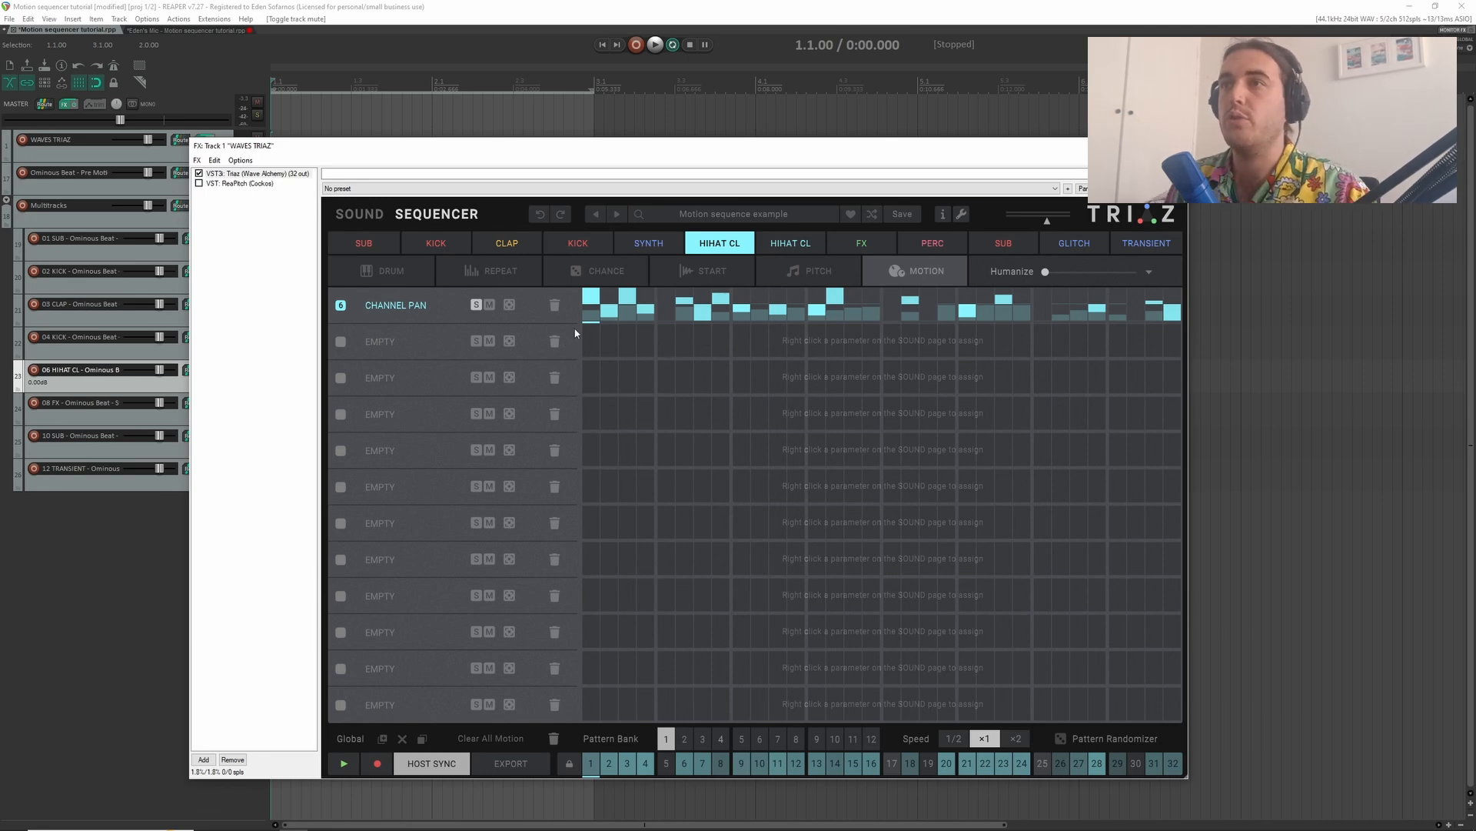
# - Randomize the hi-hat's Channel Pan lane repeatedly during playback and audition the last variation
pyautogui.moveTo(356, 310)
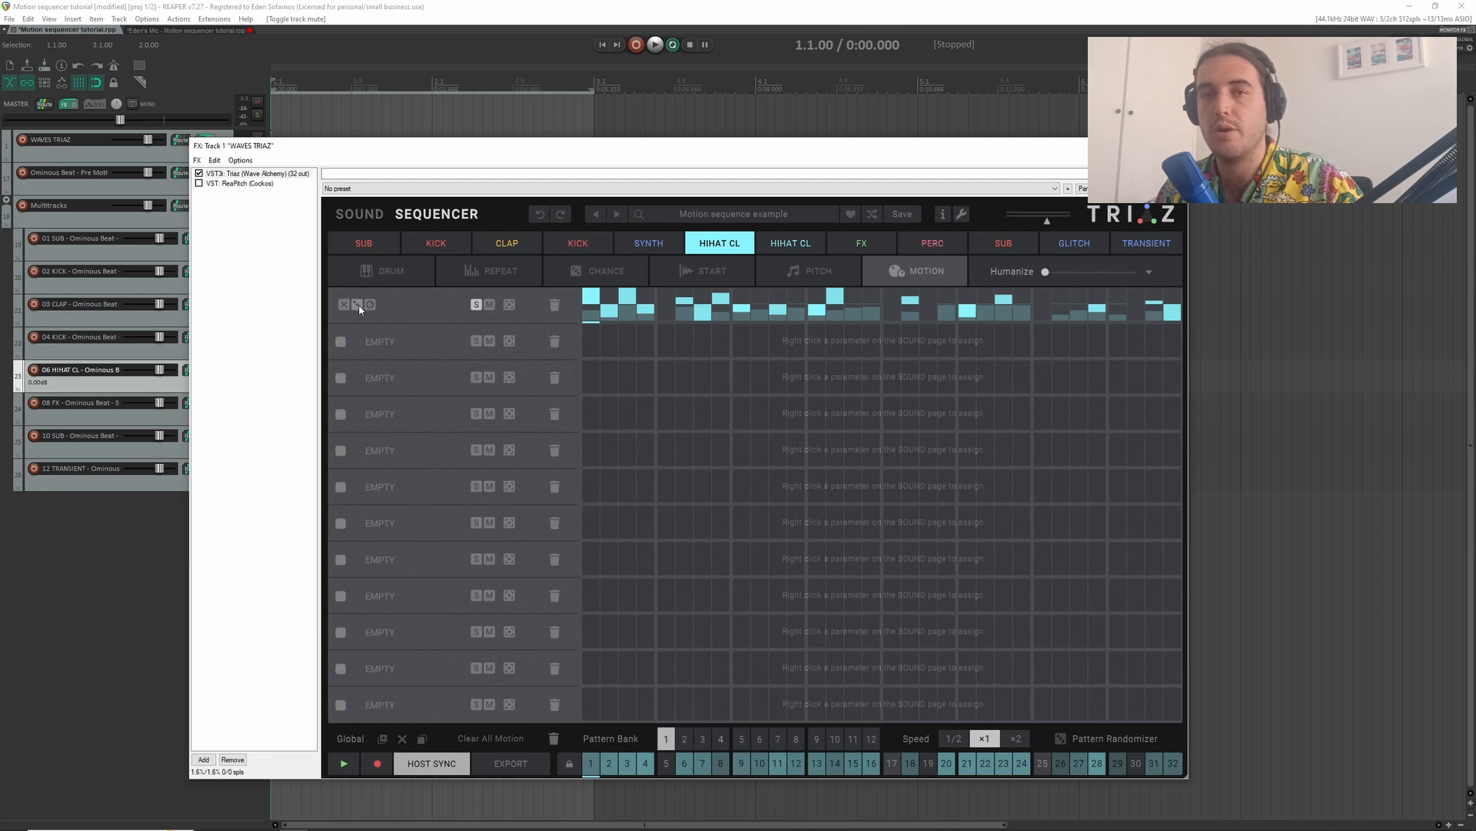
pyautogui.click(357, 305)
pyautogui.press('space')
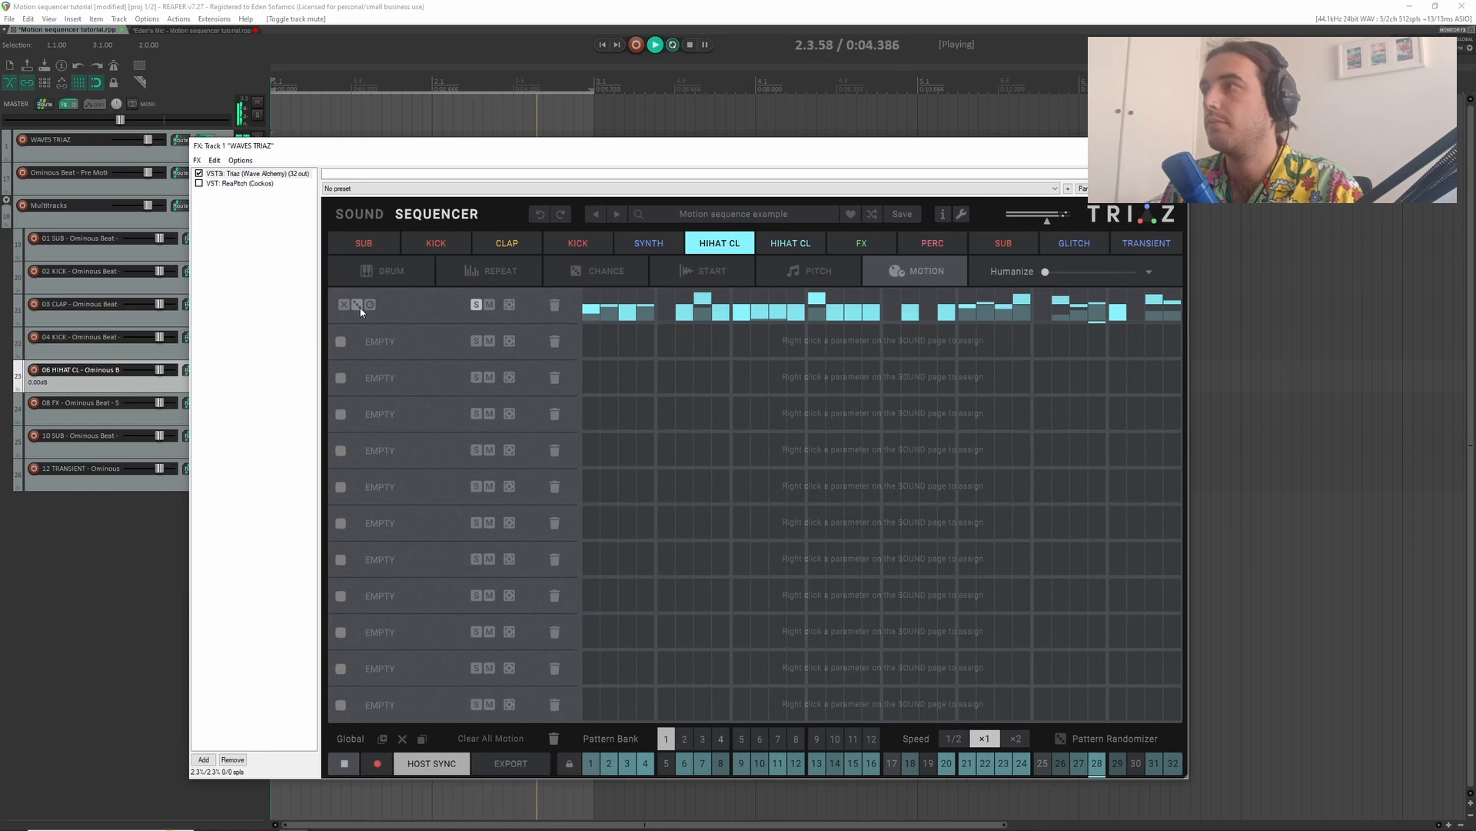
pyautogui.click(360, 310)
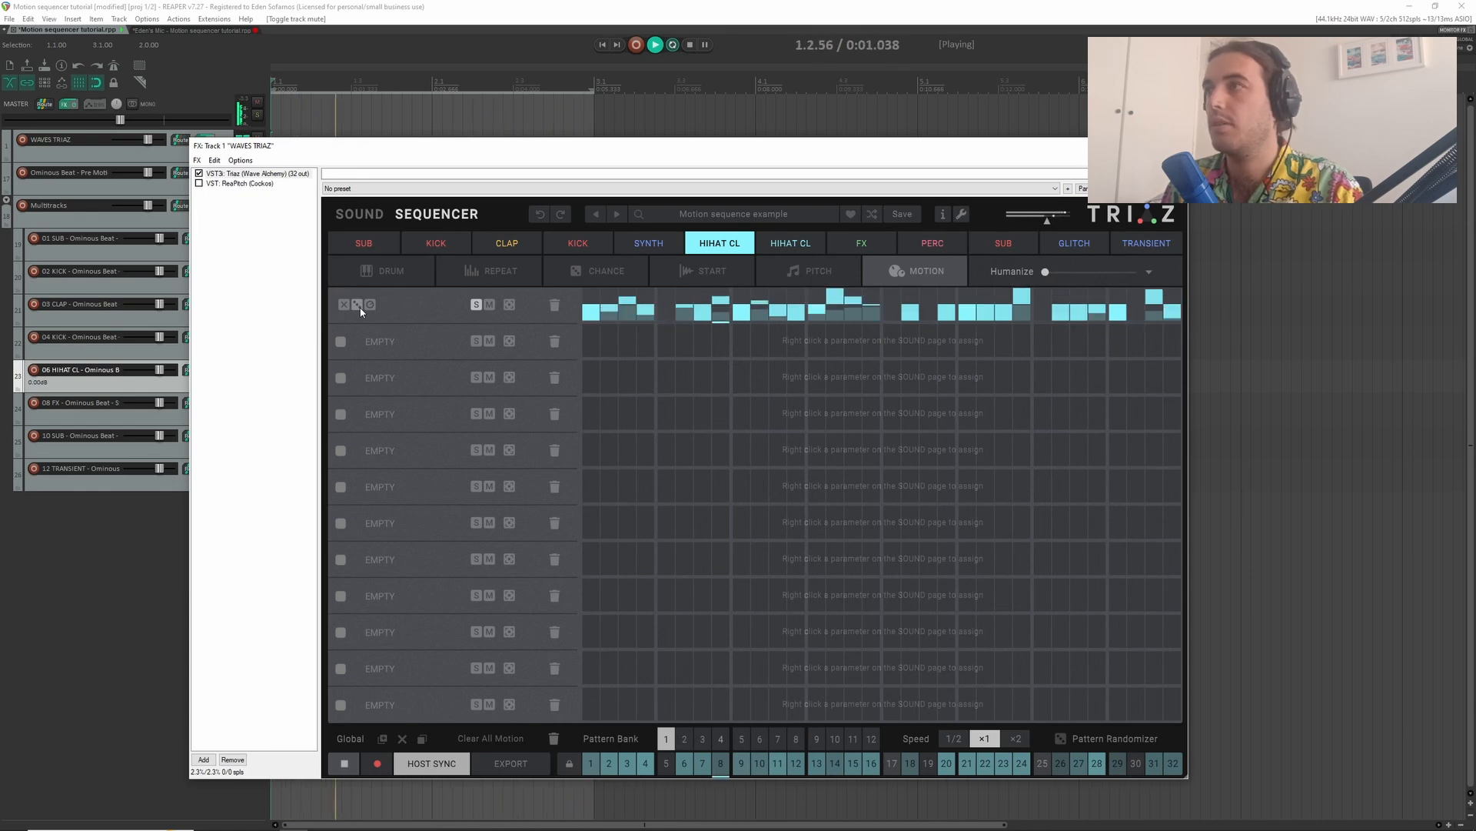
pyautogui.click(360, 309)
pyautogui.click(360, 310)
pyautogui.click(360, 310)
pyautogui.click(361, 310)
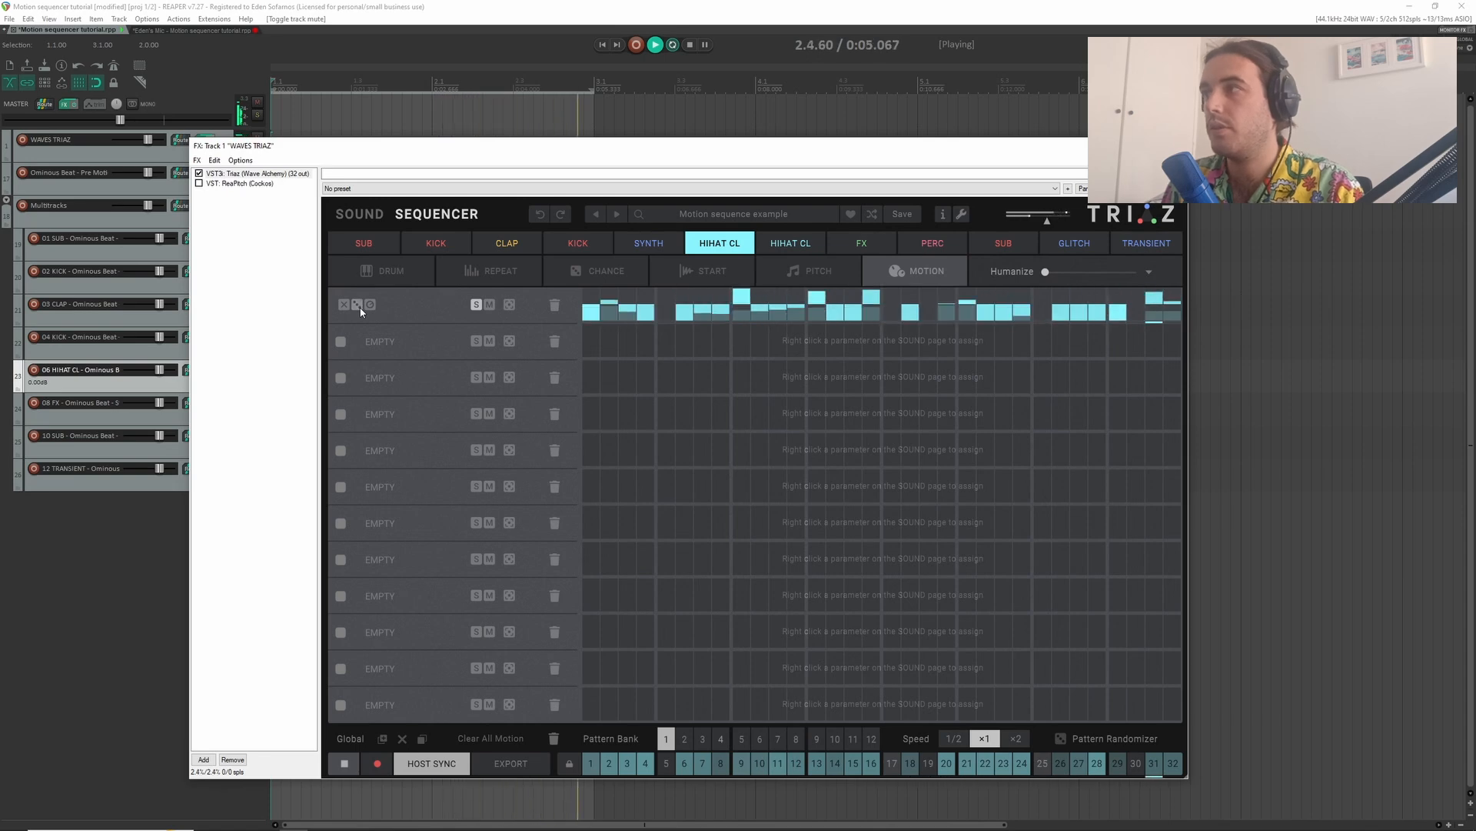
pyautogui.press('space')
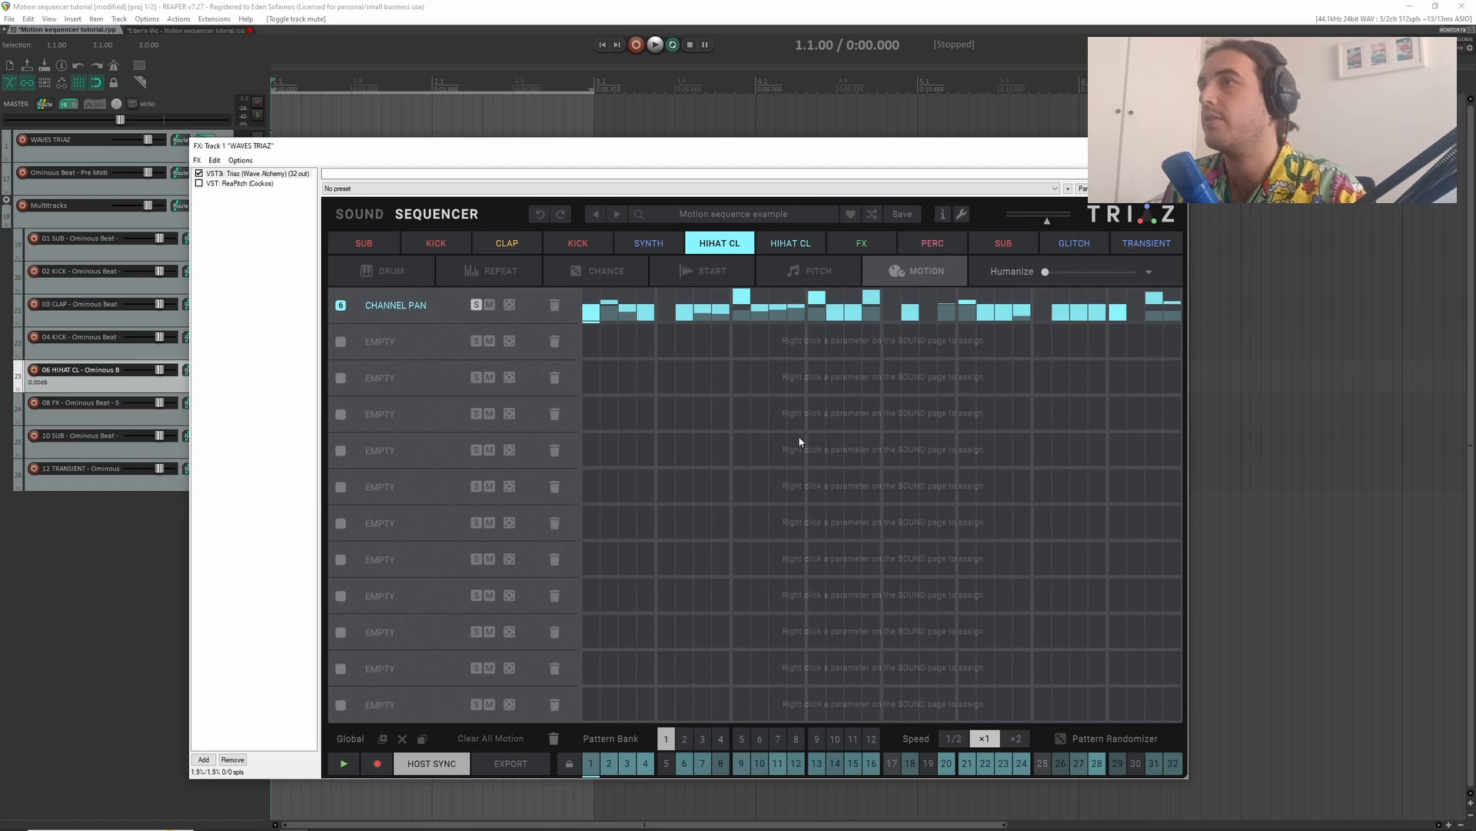
pyautogui.press('space')
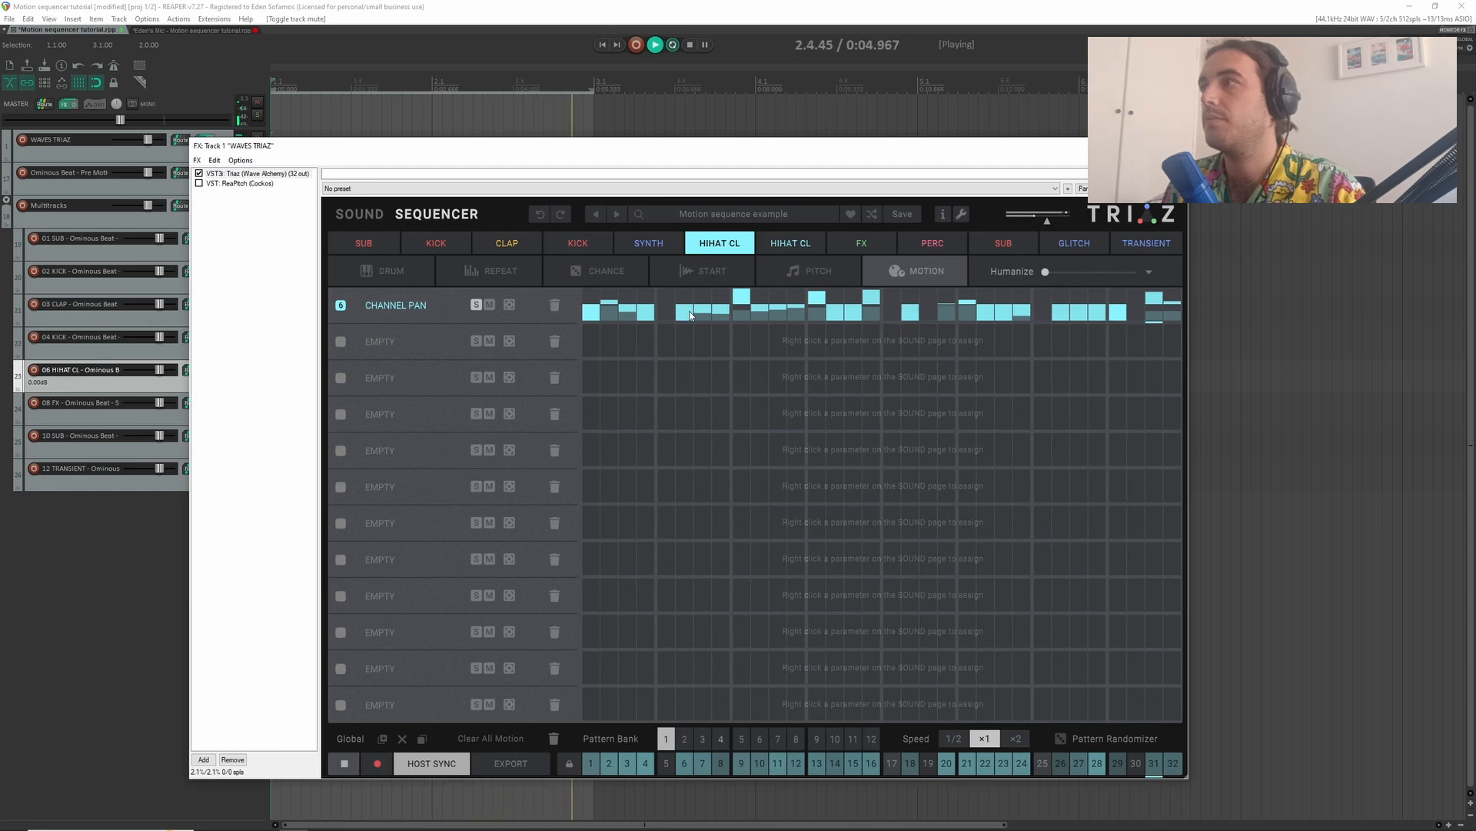
pyautogui.press('space')
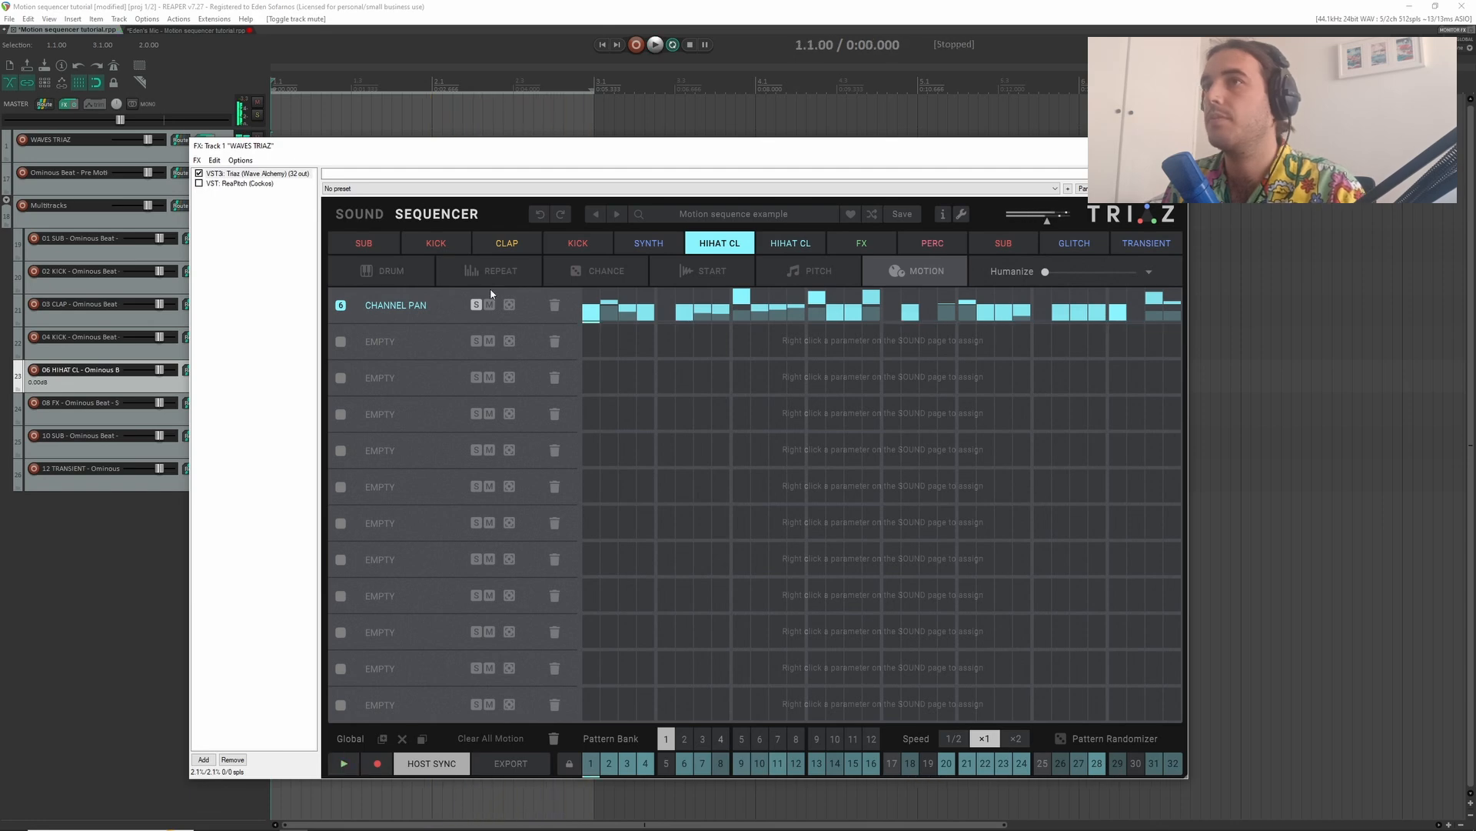
# - Play the soloed hi-hat while watching its mixer pan control, and review the Channel Pan motion lane
pyautogui.click(359, 214)
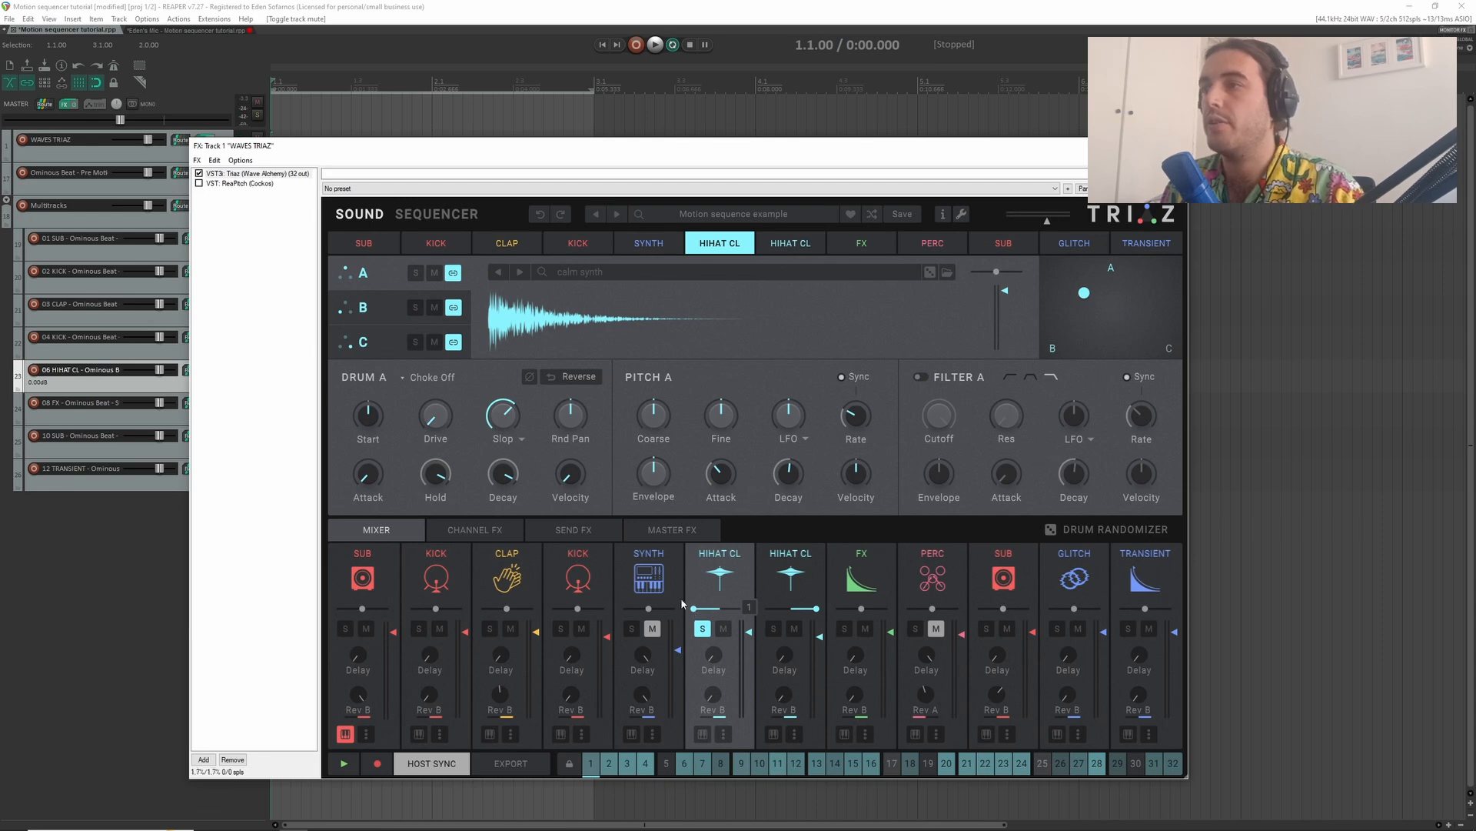
pyautogui.press('space')
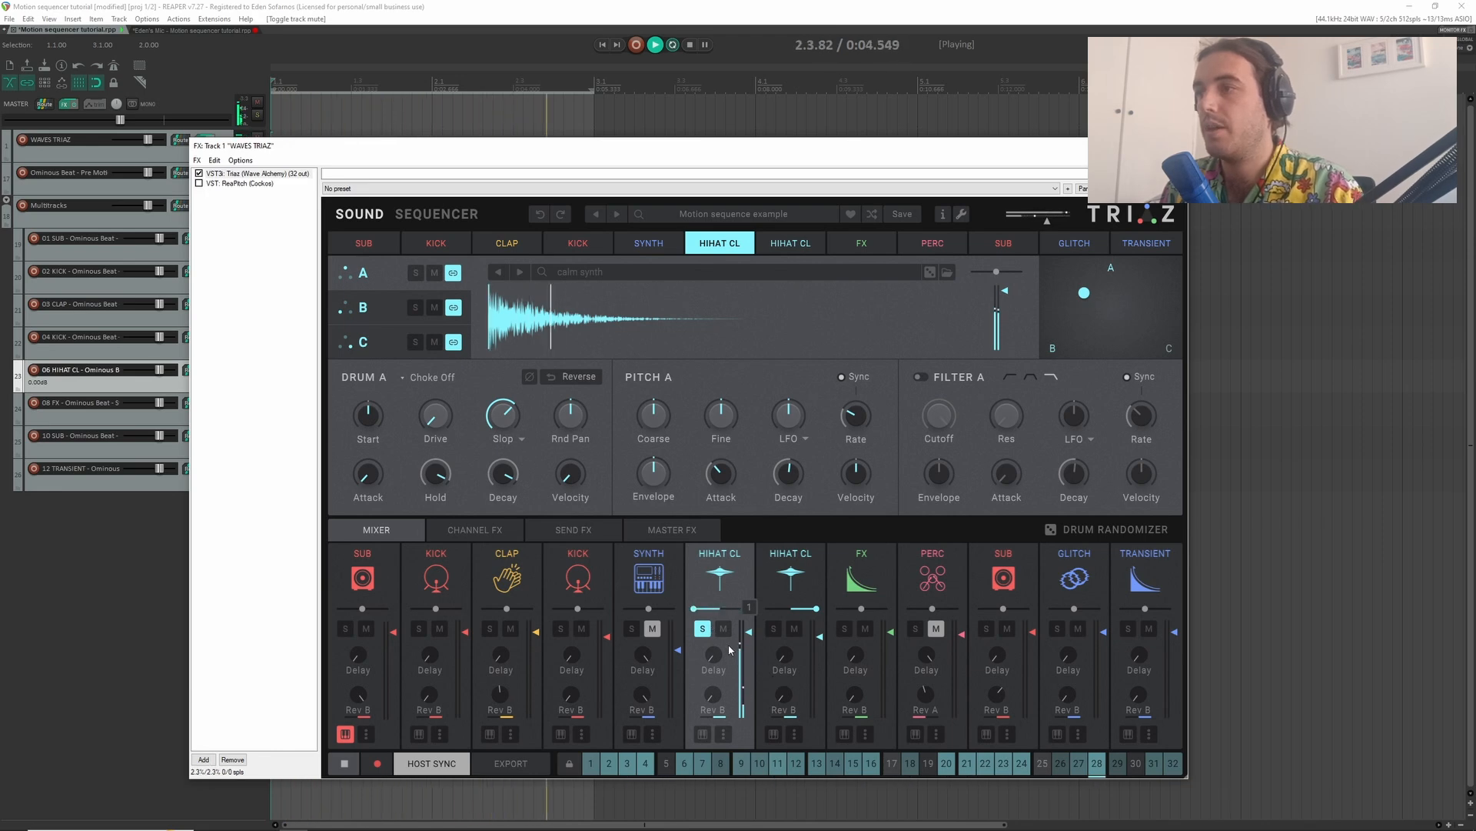
pyautogui.press('space')
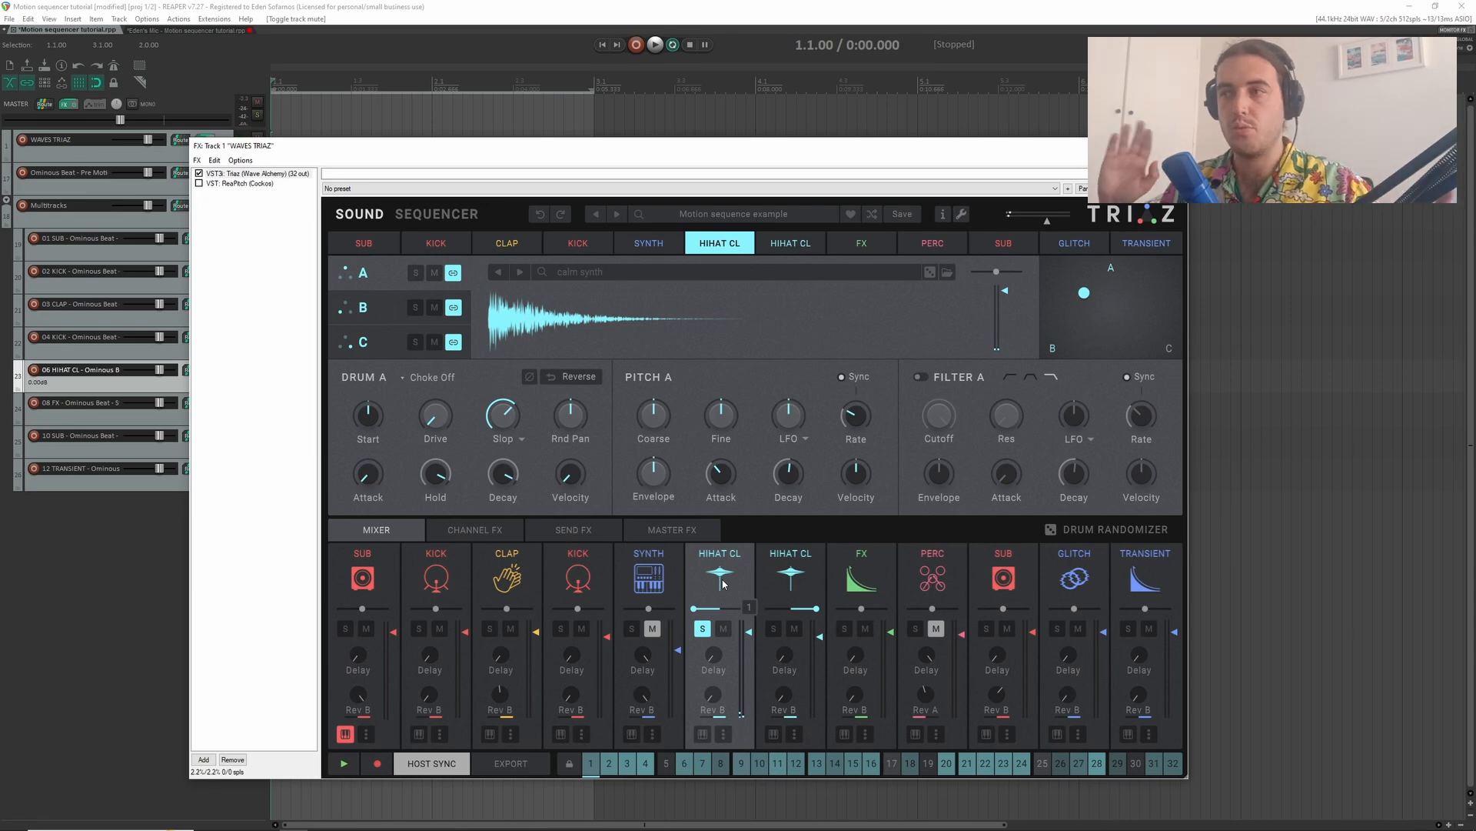
pyautogui.click(417, 220)
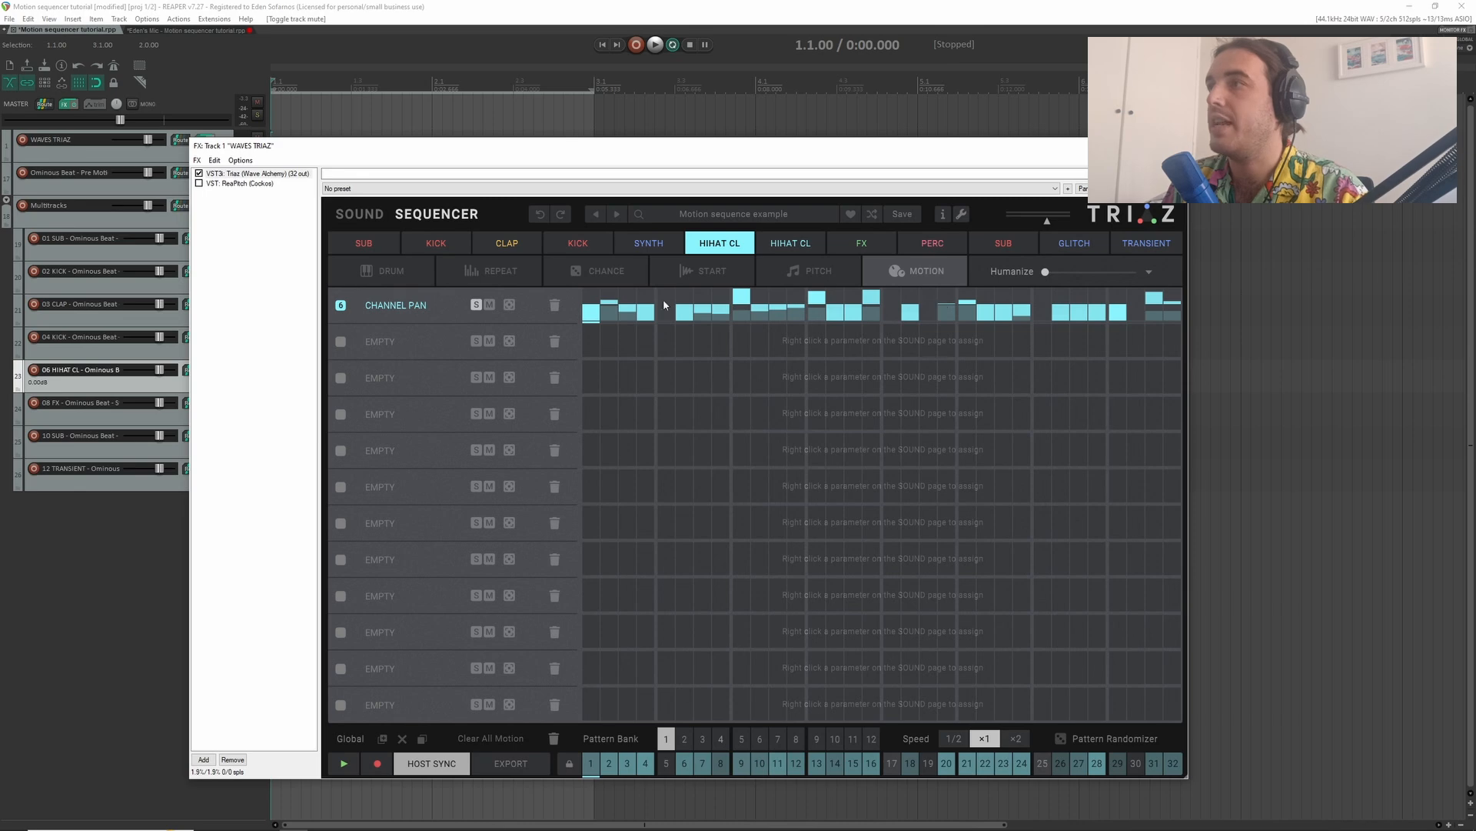
# - Assign the hi-hat's Pitch A Coarse control to Motion SEQ 2 and randomize the Pitch Coarse lane
pyautogui.click(364, 220)
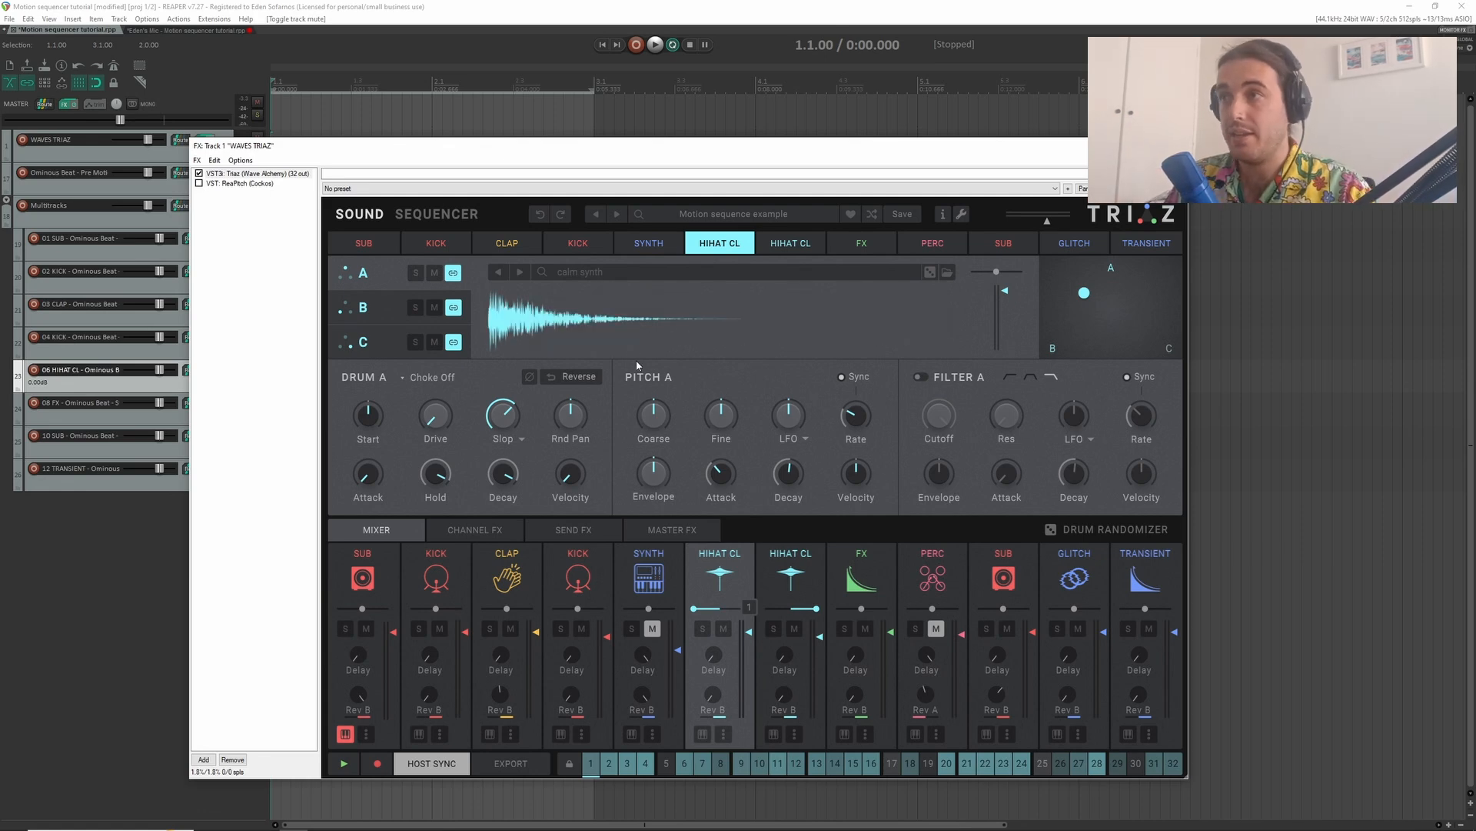
pyautogui.rightClick(656, 423)
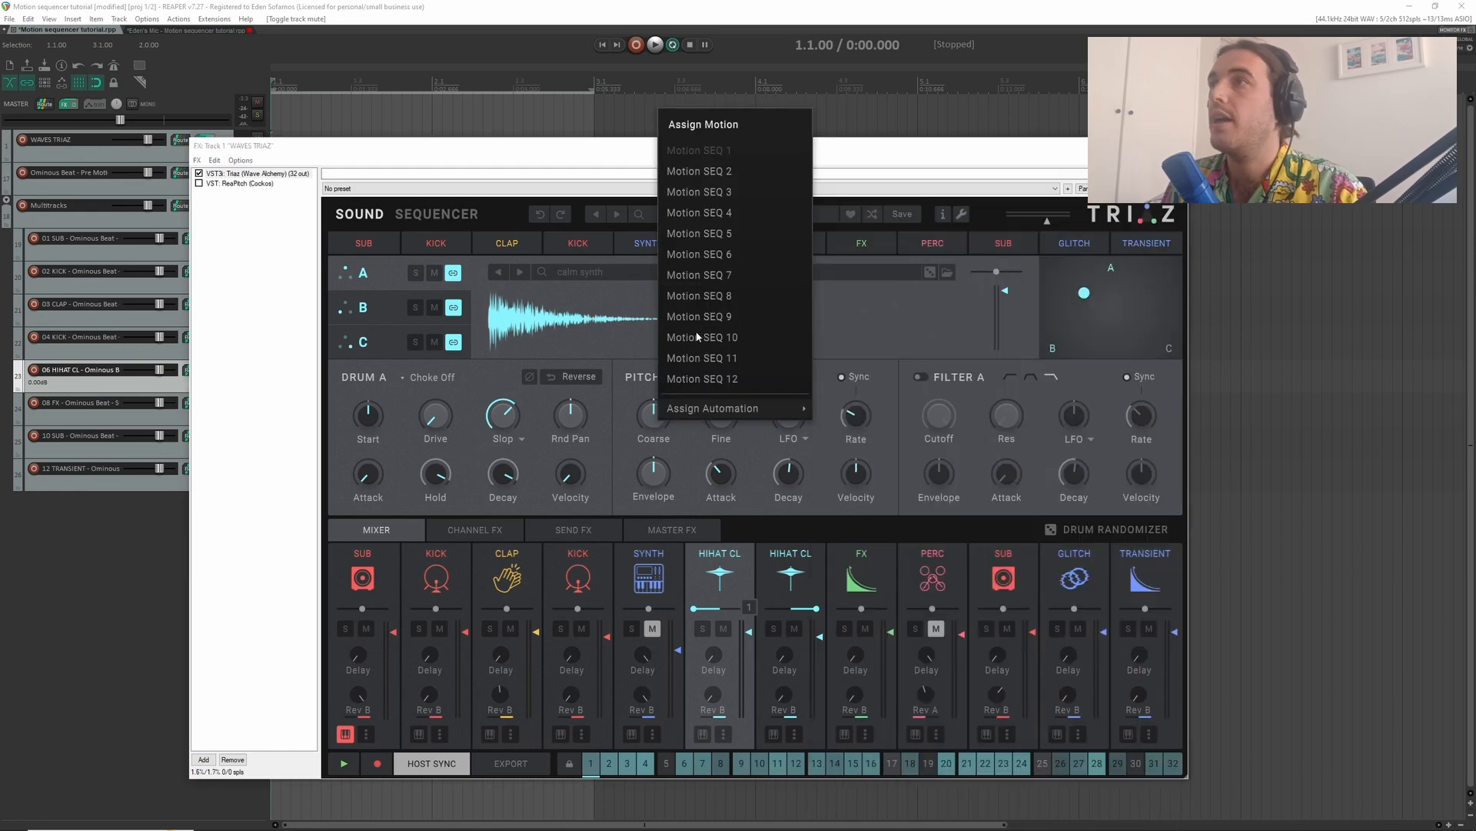
pyautogui.click(703, 169)
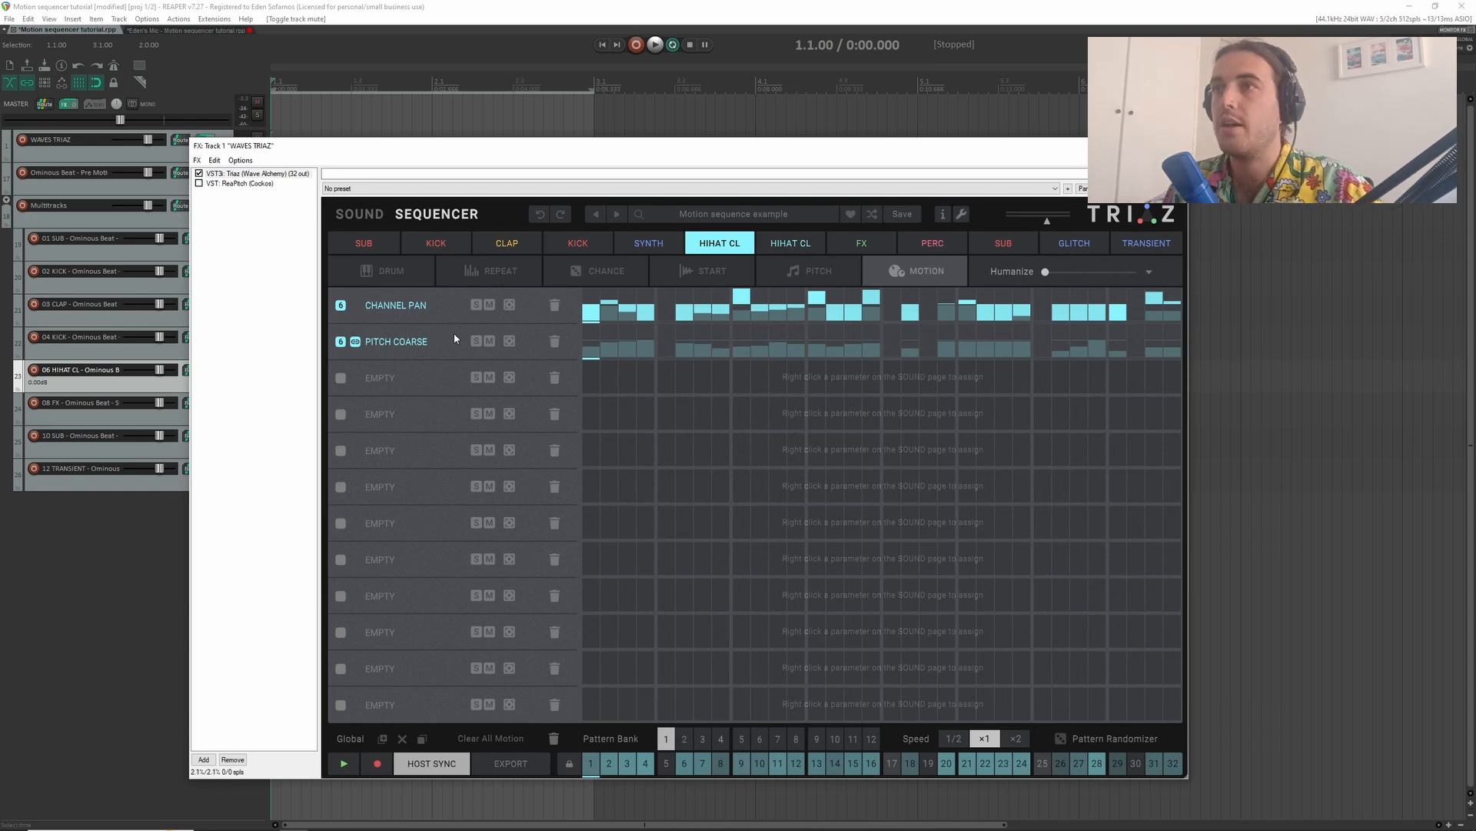
pyautogui.click(358, 342)
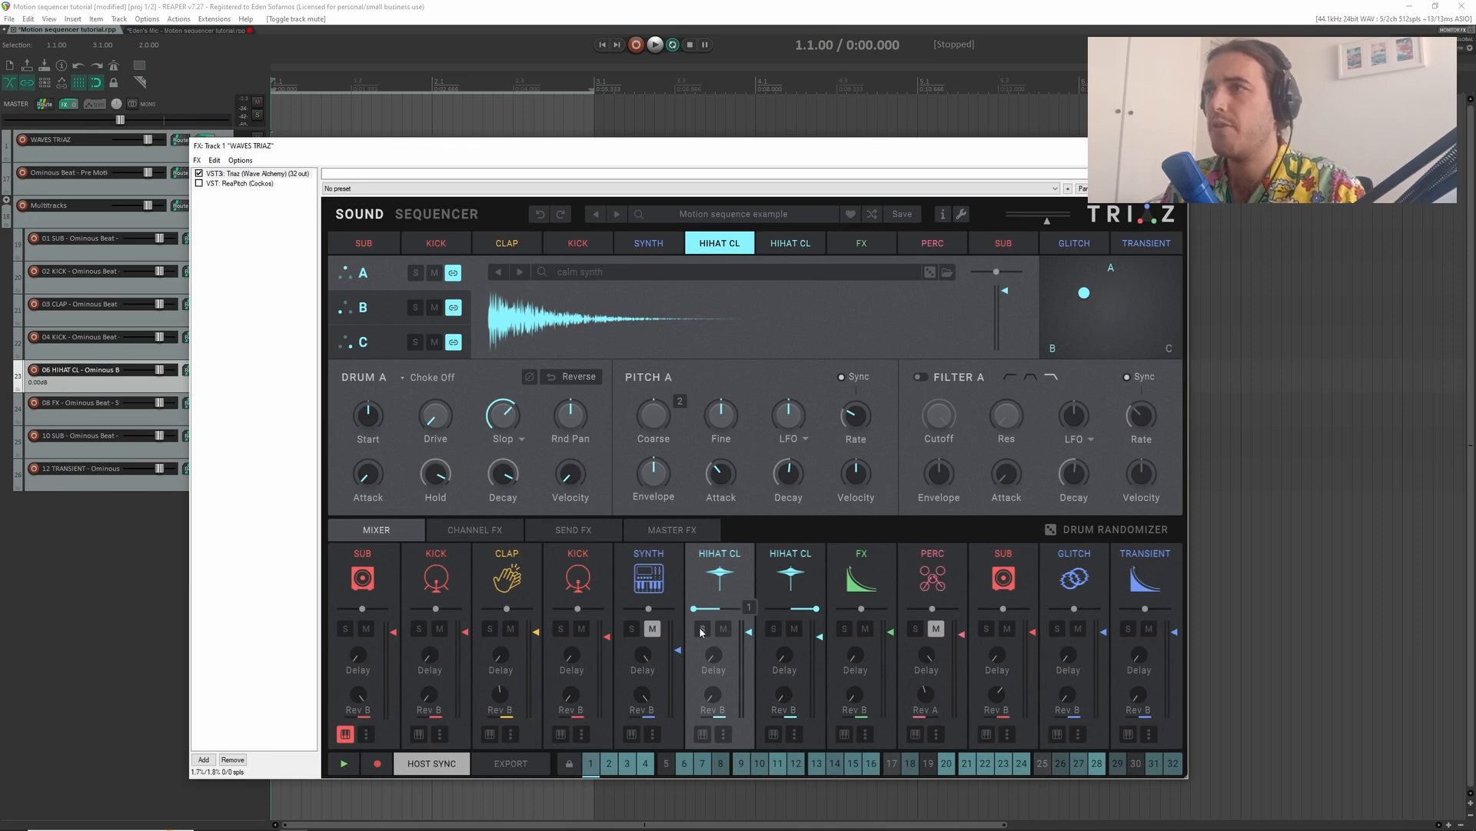
# - Solo the first HIHAT CL channel in the mixer and play it to hear the combined pan and pitch motion
pyautogui.click(702, 629)
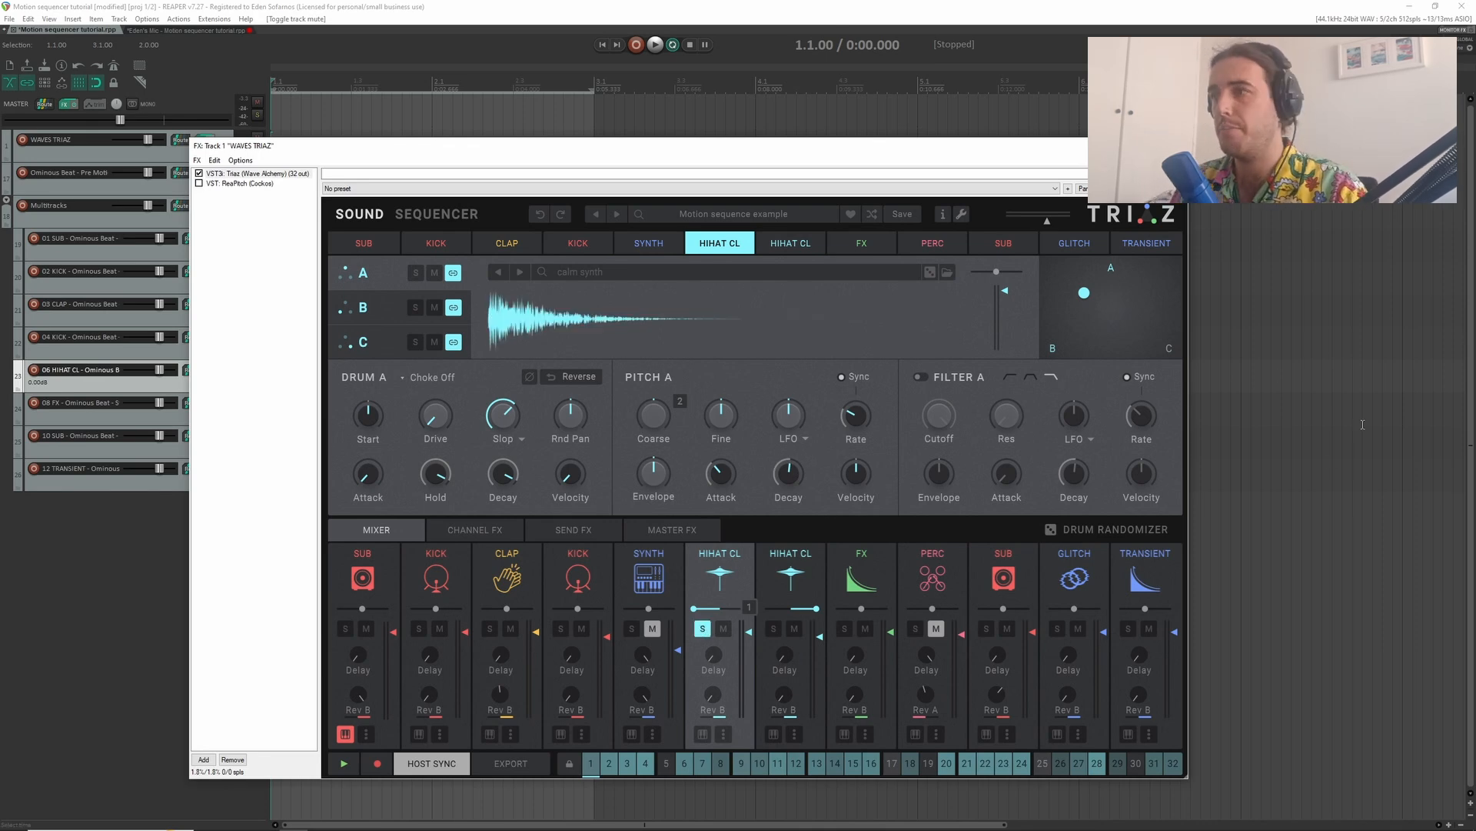
pyautogui.press('space')
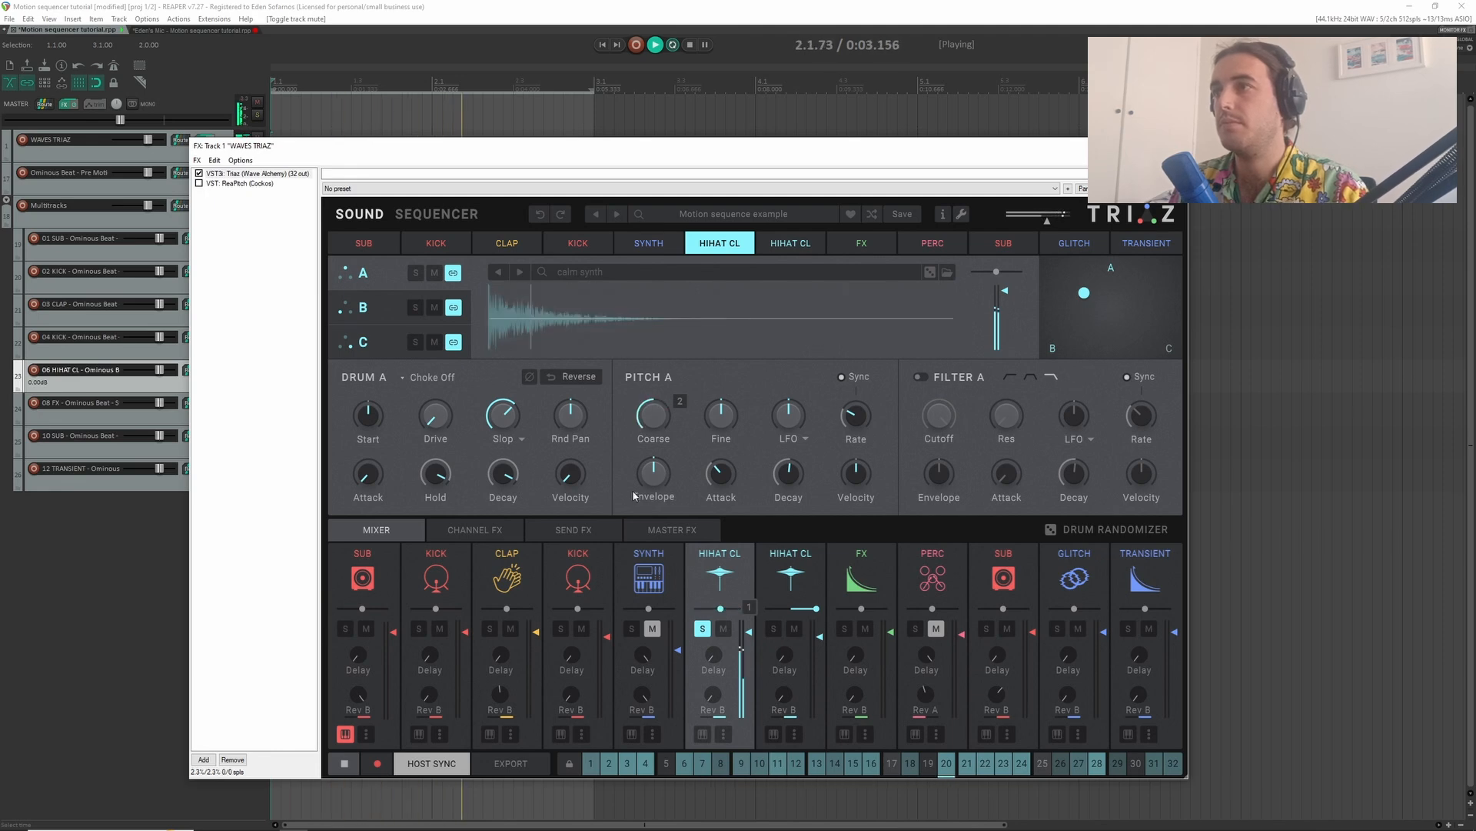
pyautogui.press('space')
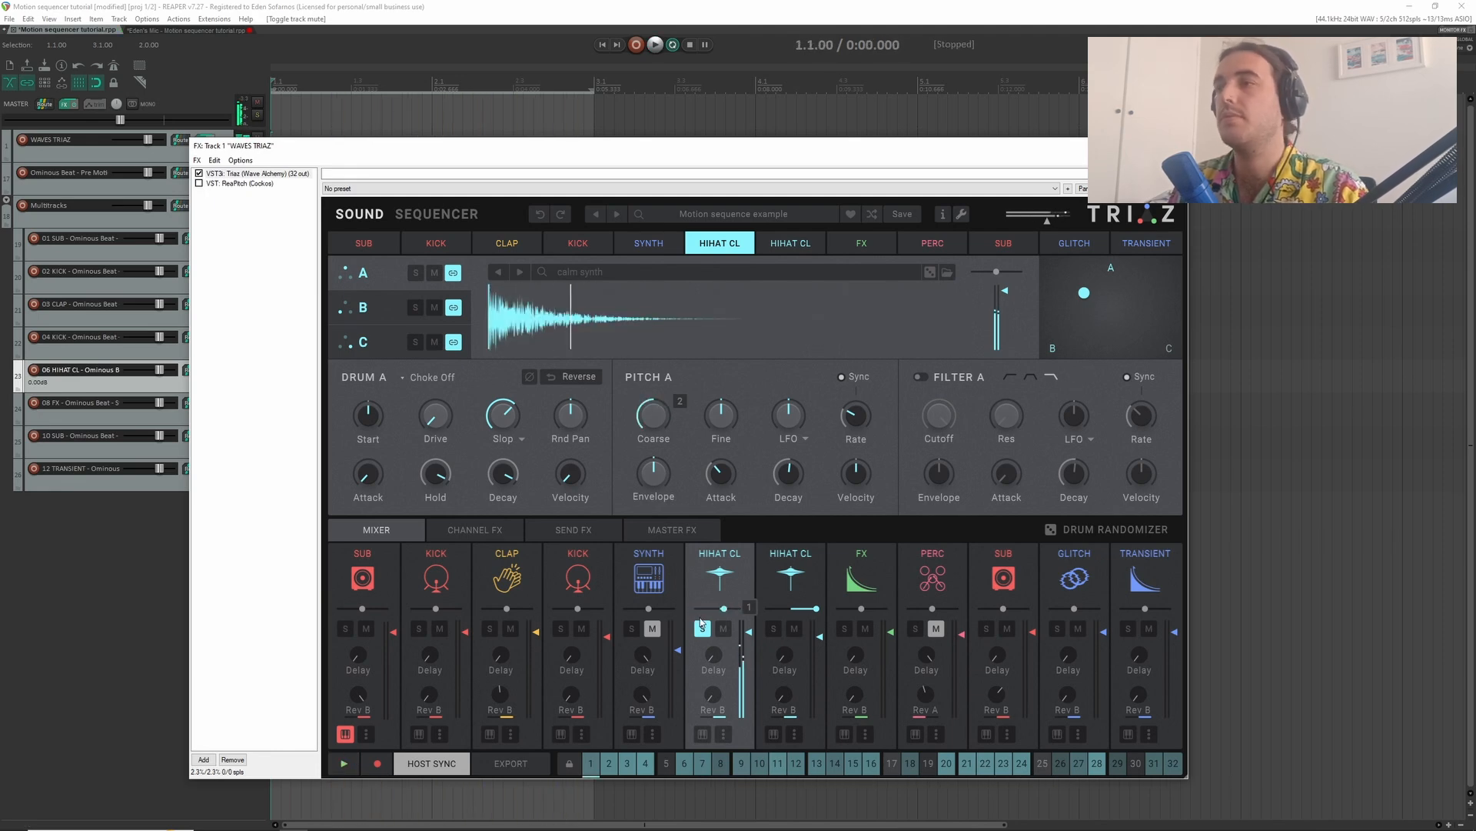
# - Play the soloed hi-hat while following its Channel Pan and Pitch Coarse motion lanes in the sequencer
pyautogui.click(437, 214)
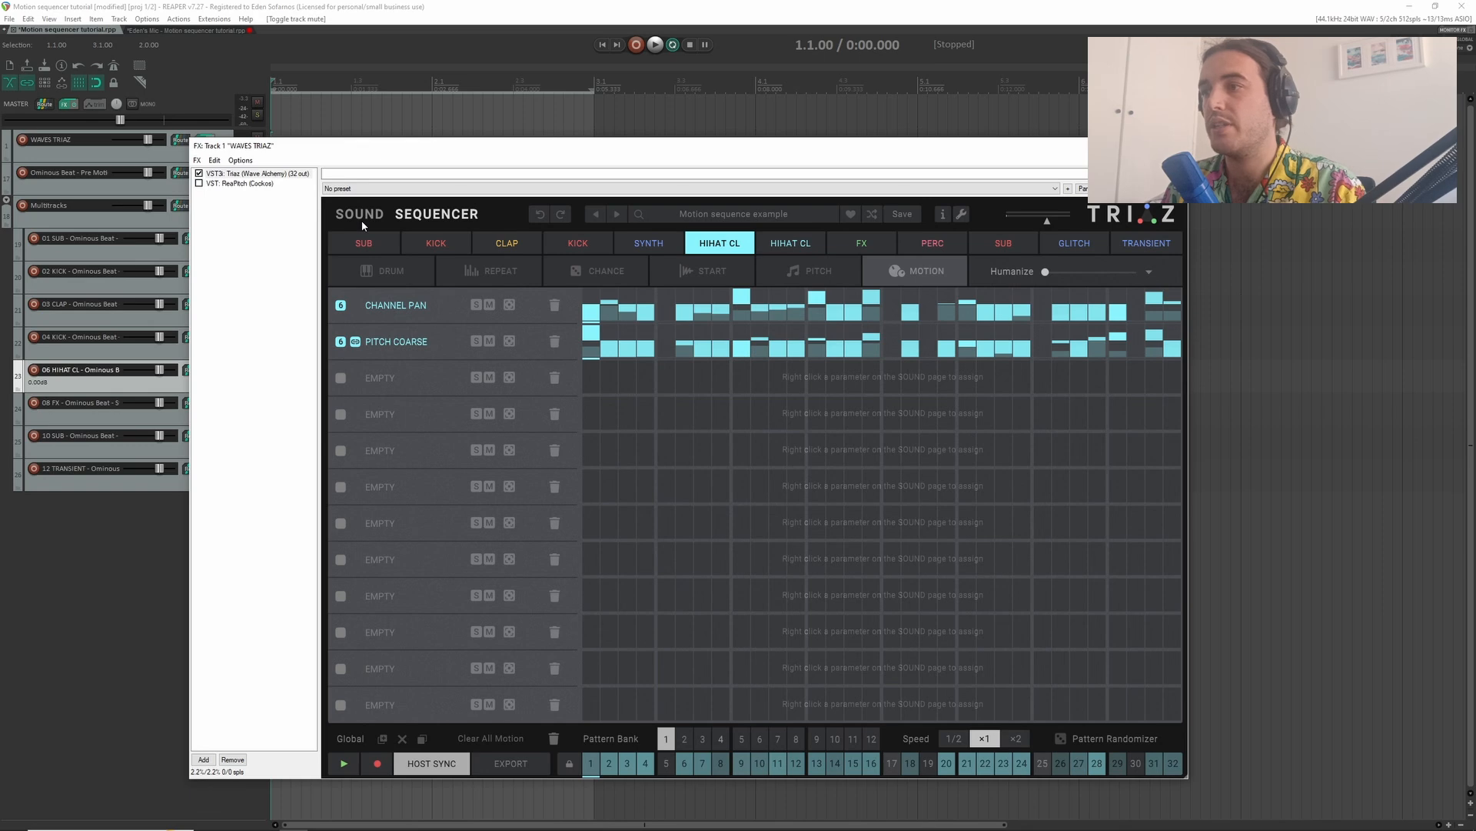
pyautogui.press('space')
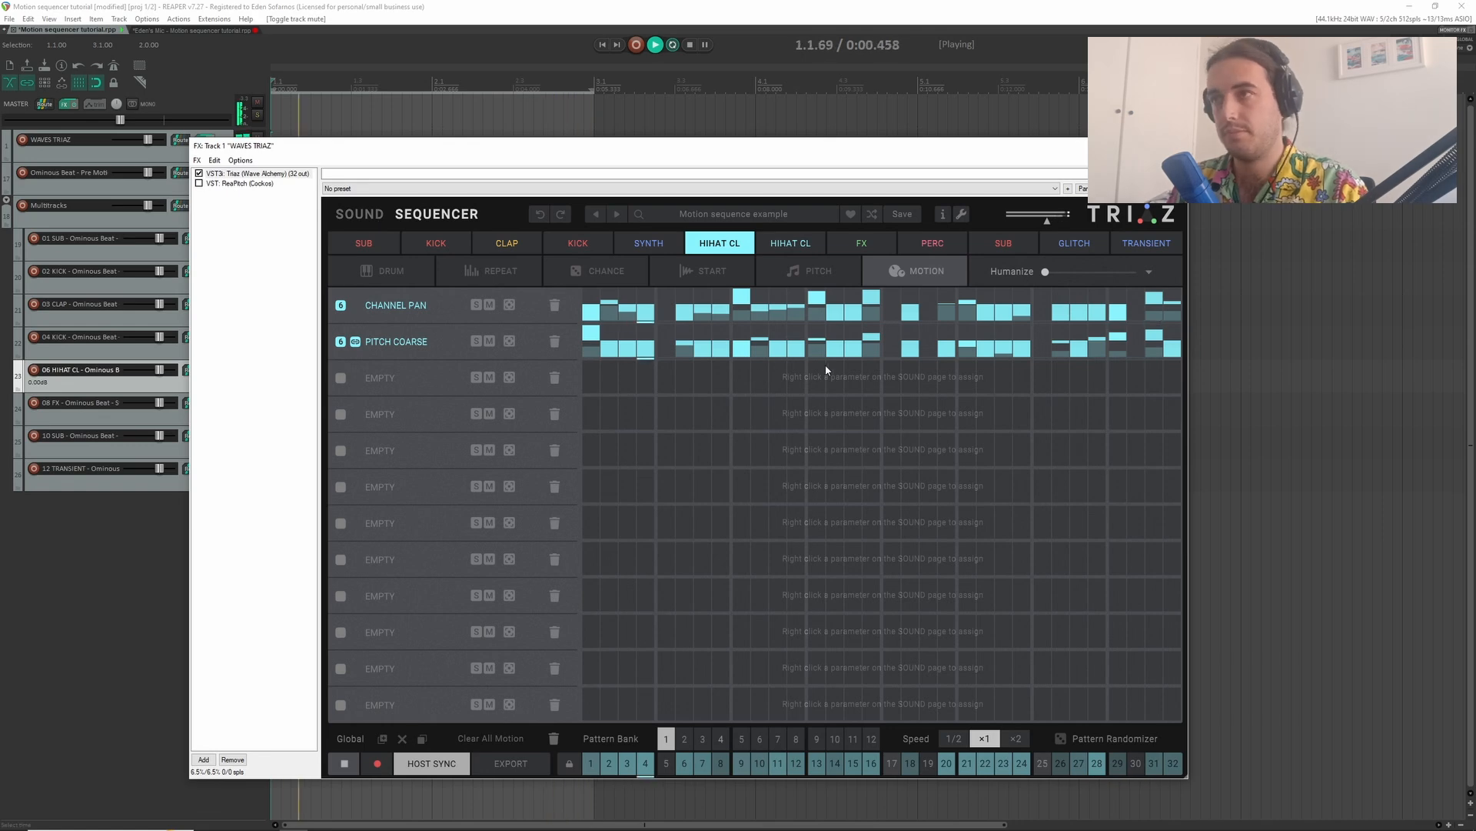
pyautogui.press('space')
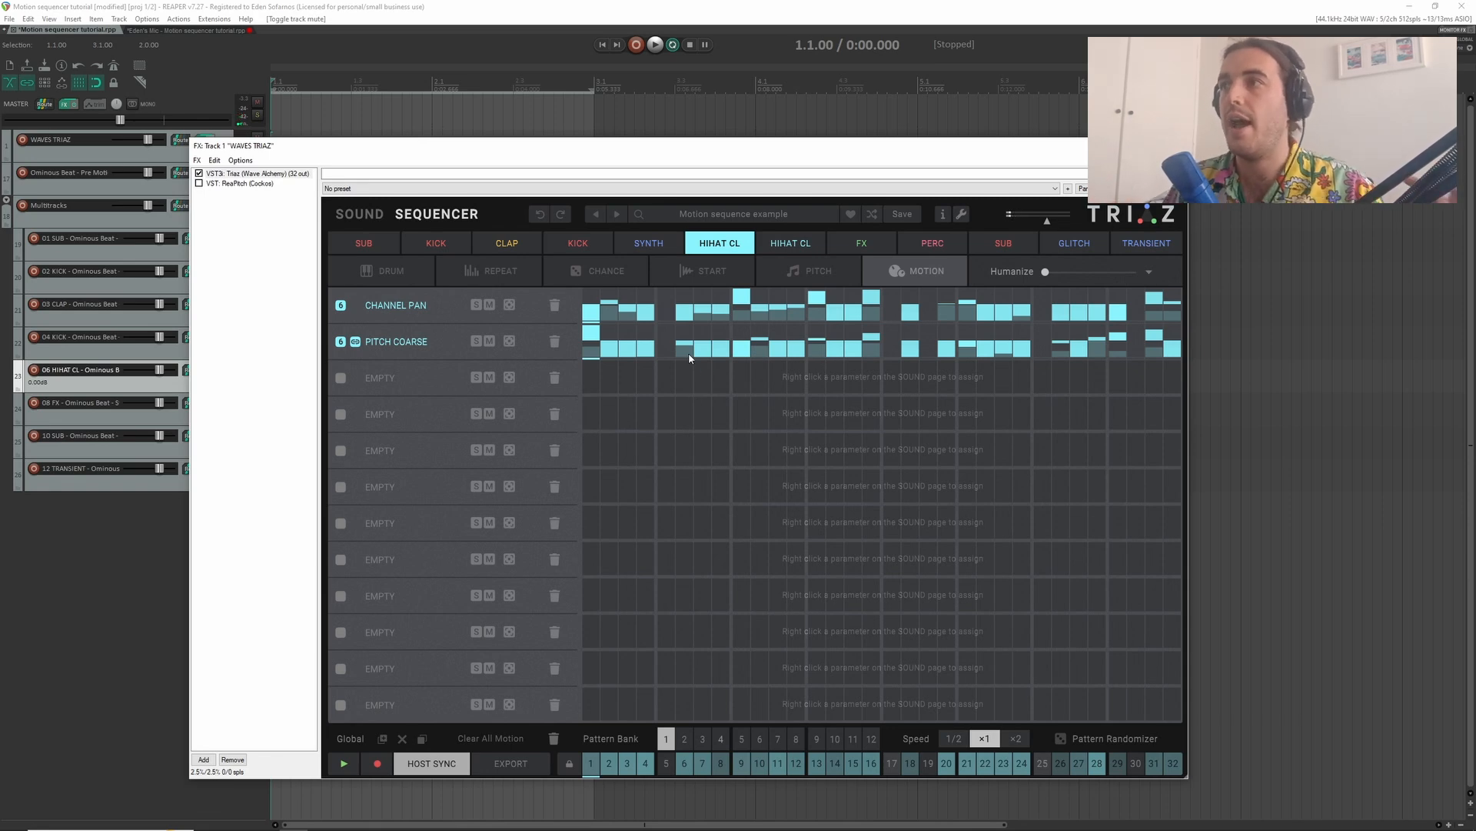
# - Raise the hi-hat's Pitch Coarse motion values on steps 7, 12 and 20
pyautogui.moveTo(697, 353); pyautogui.dragTo(708, 333)
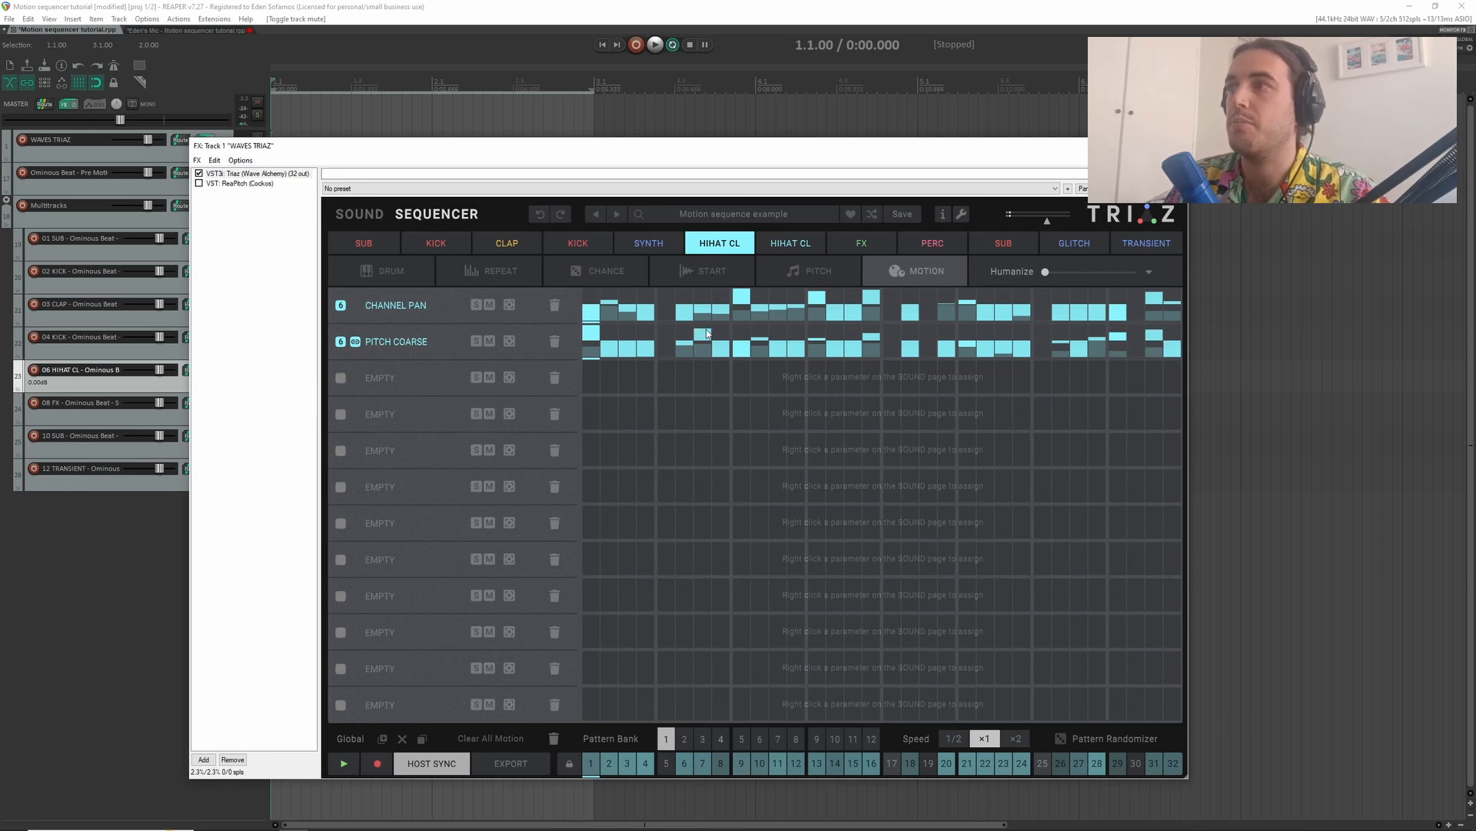
pyautogui.moveTo(797, 347); pyautogui.dragTo(801, 335)
pyautogui.moveTo(955, 353); pyautogui.dragTo(957, 333)
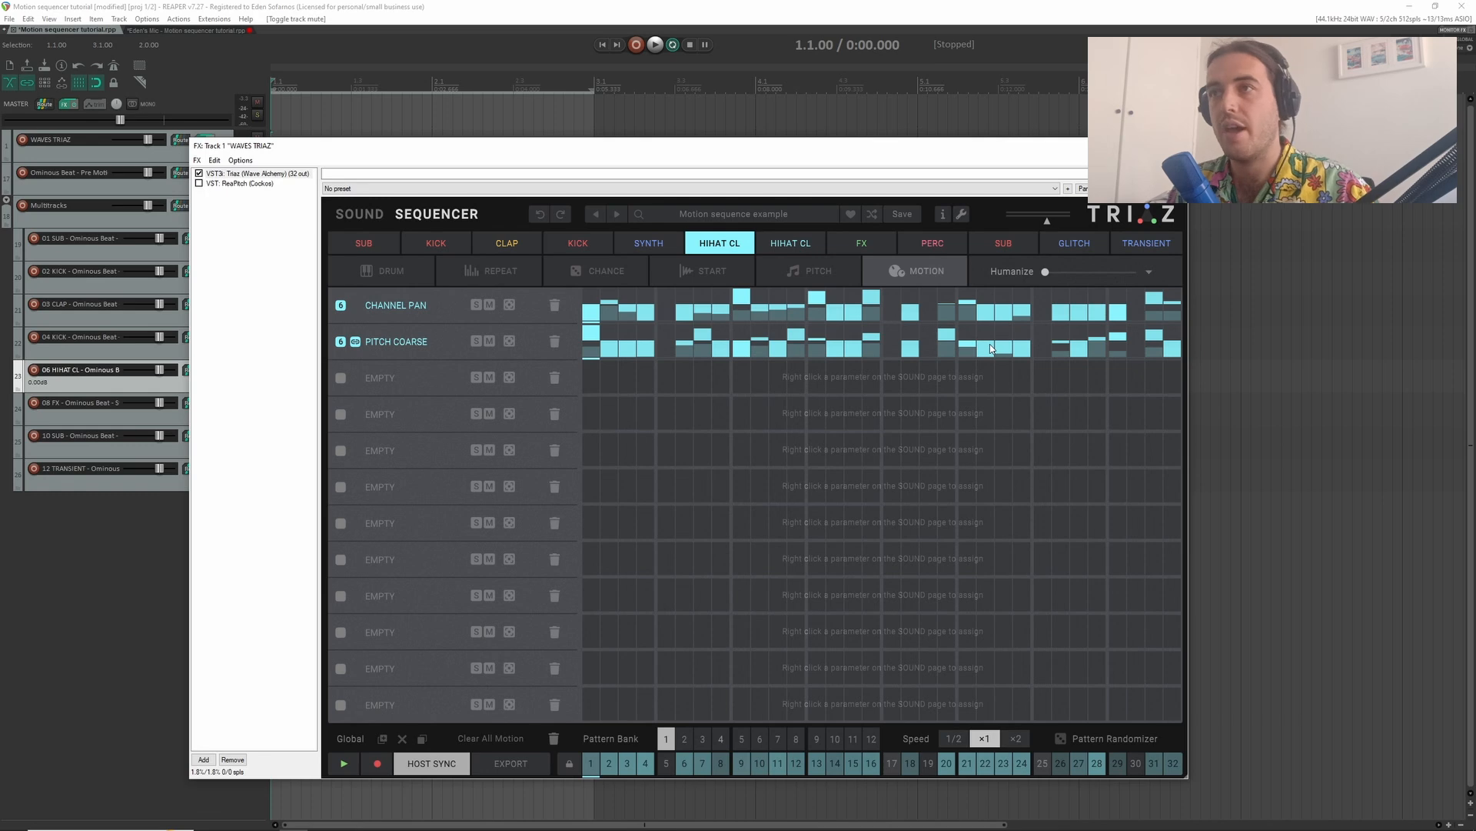
# - Select the FX channel on the Sound page, solo it to hear its sound during playback, and unsolo it again
pyautogui.click(390, 221)
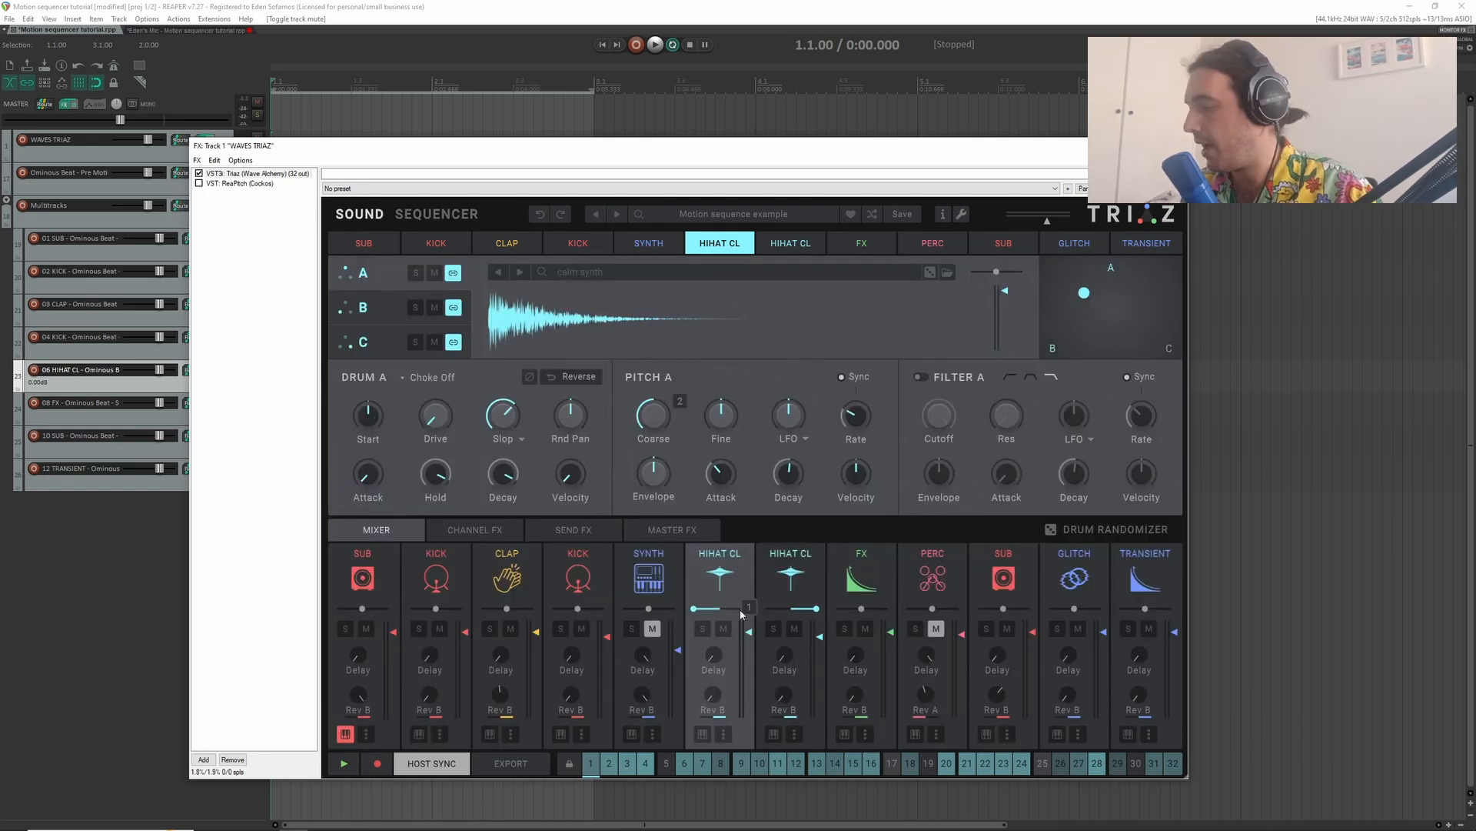
pyautogui.click(852, 609)
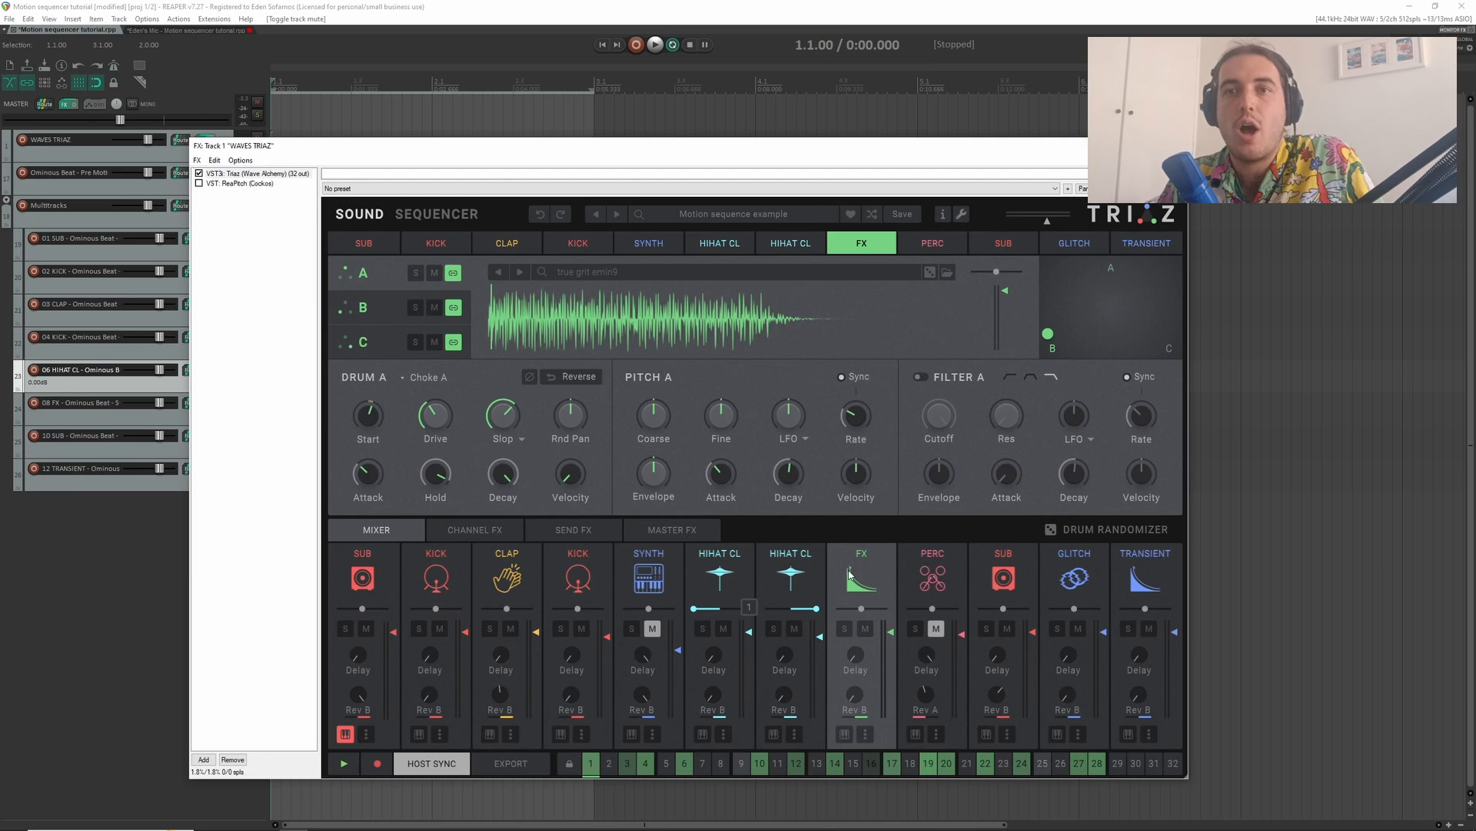
pyautogui.click(844, 630)
pyautogui.press('space')
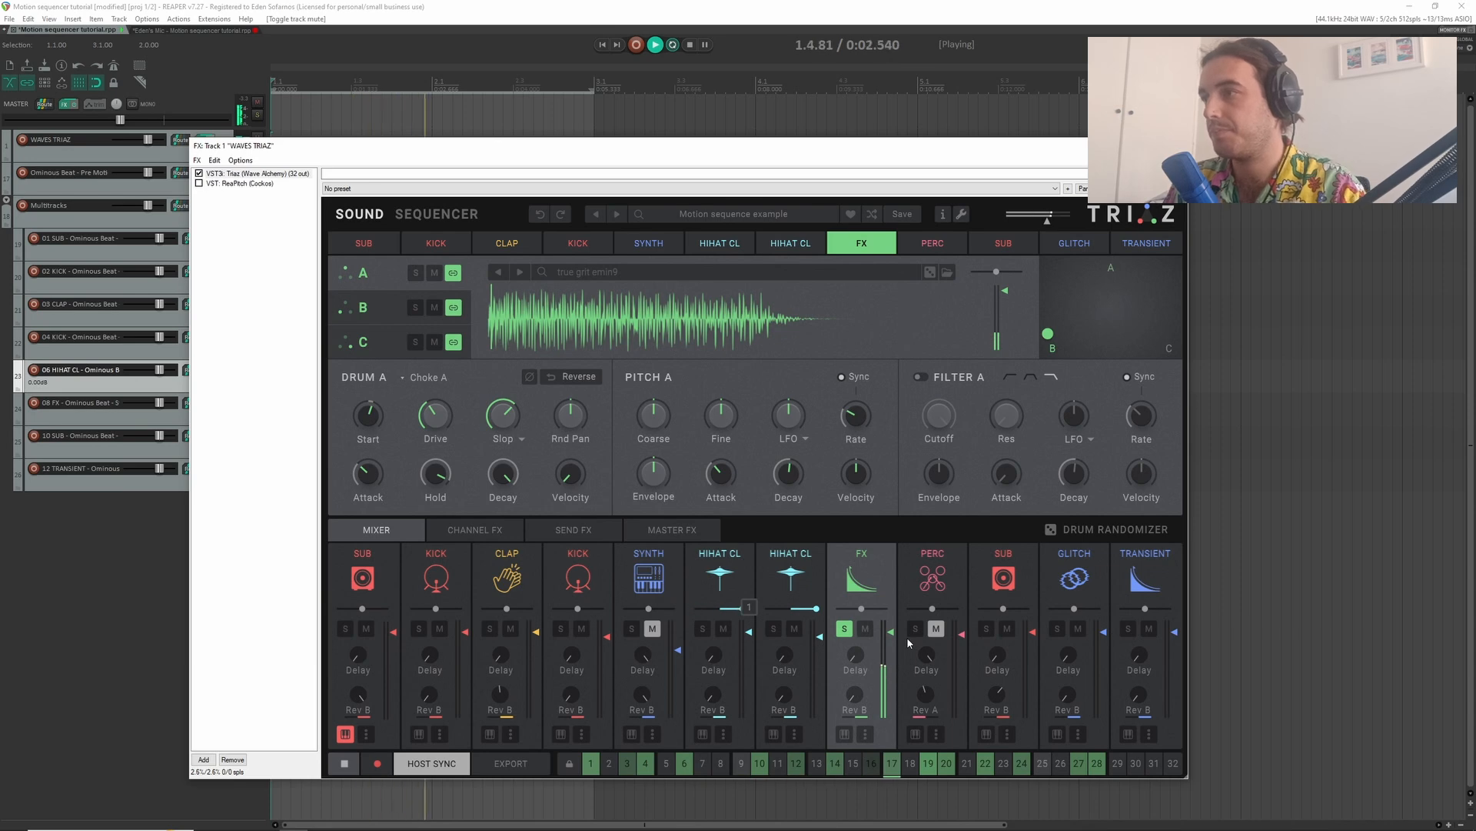
pyautogui.press('space')
pyautogui.click(845, 630)
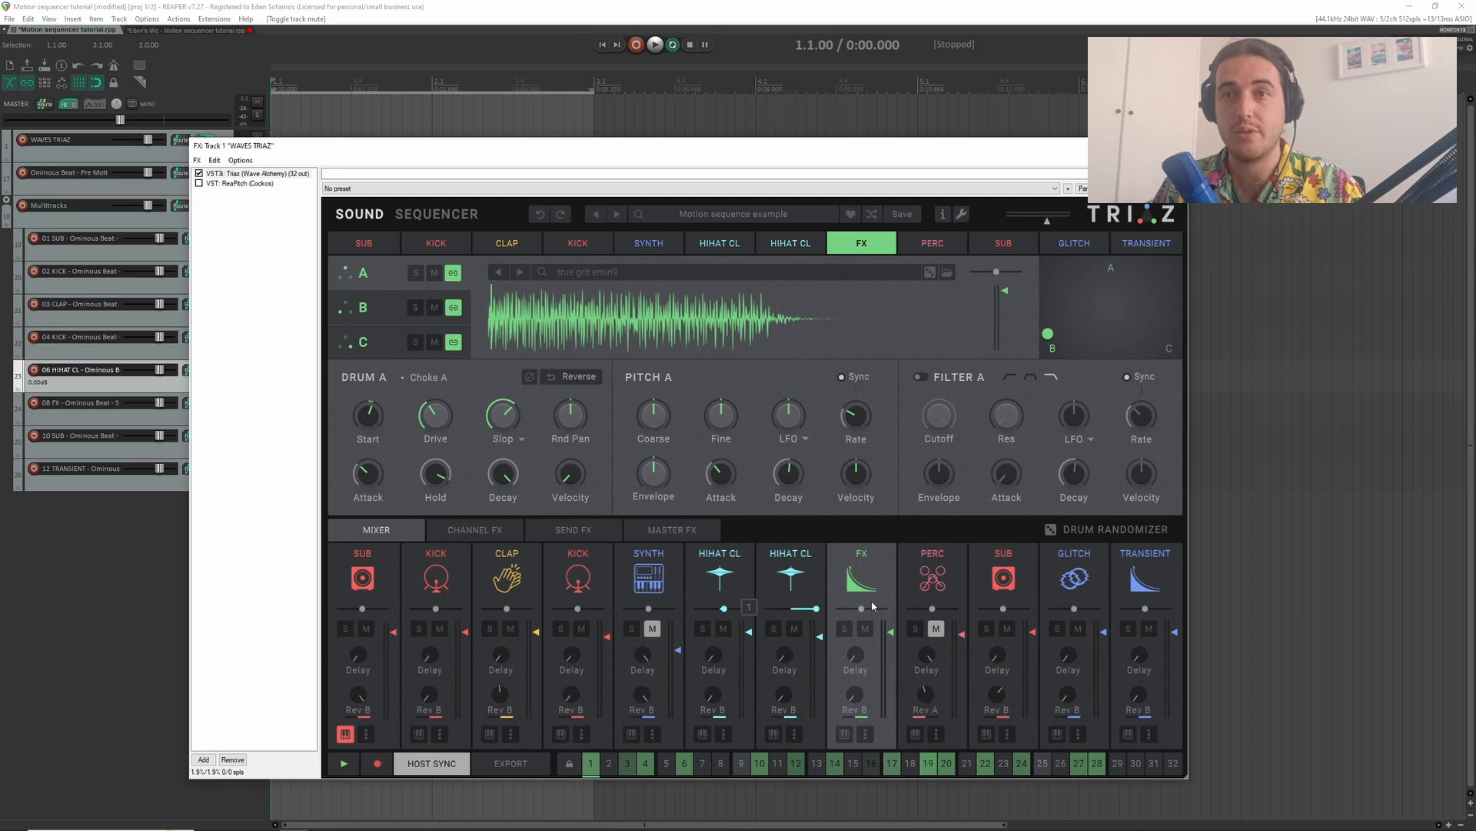
# - Move the FX channel's blend point from layer B to layer A and play the channel soloed
pyautogui.moveTo(1047, 333); pyautogui.dragTo(1062, 326)
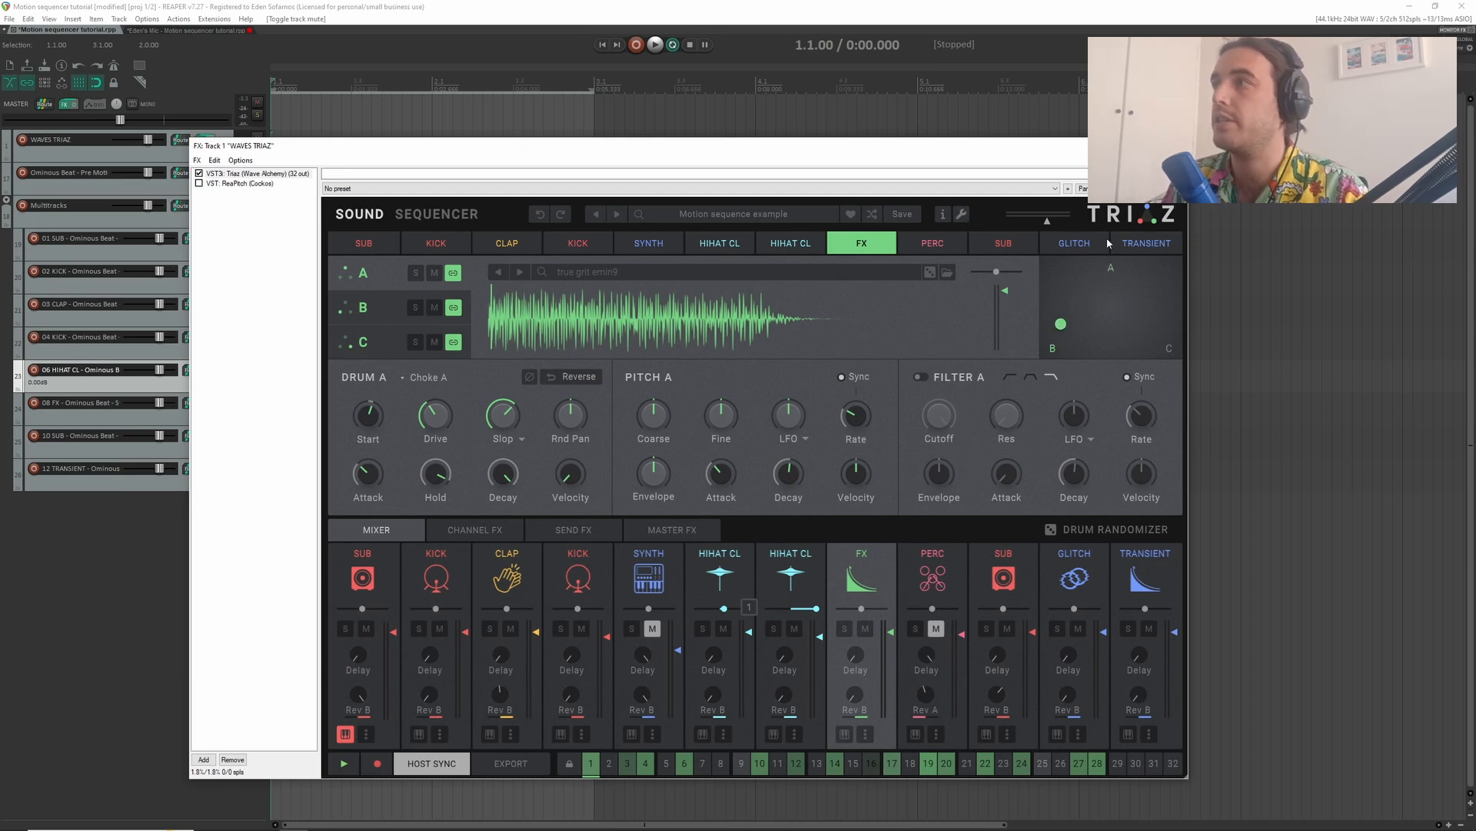
pyautogui.moveTo(1058, 336); pyautogui.dragTo(1117, 276)
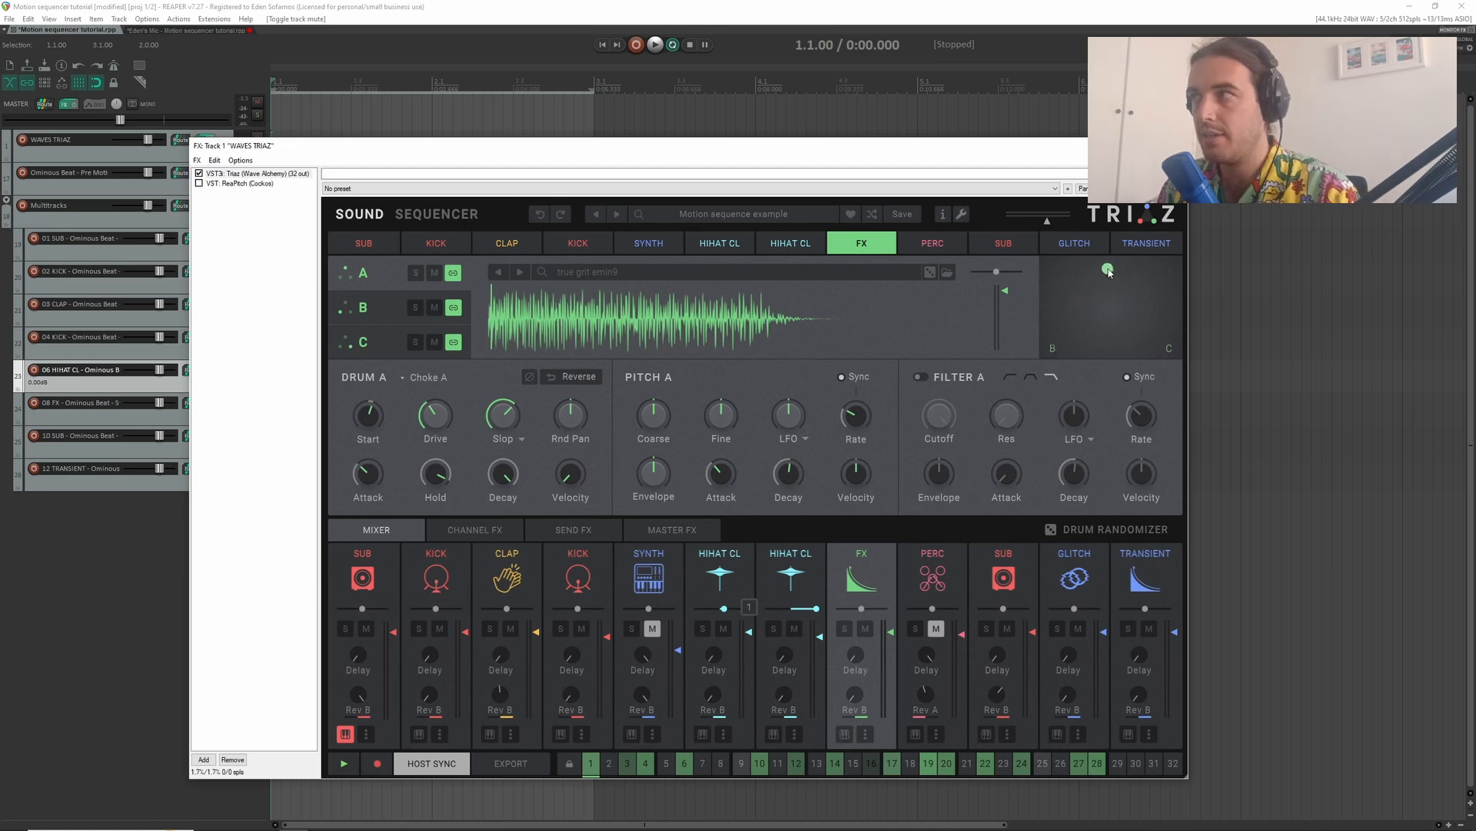
pyautogui.press('space')
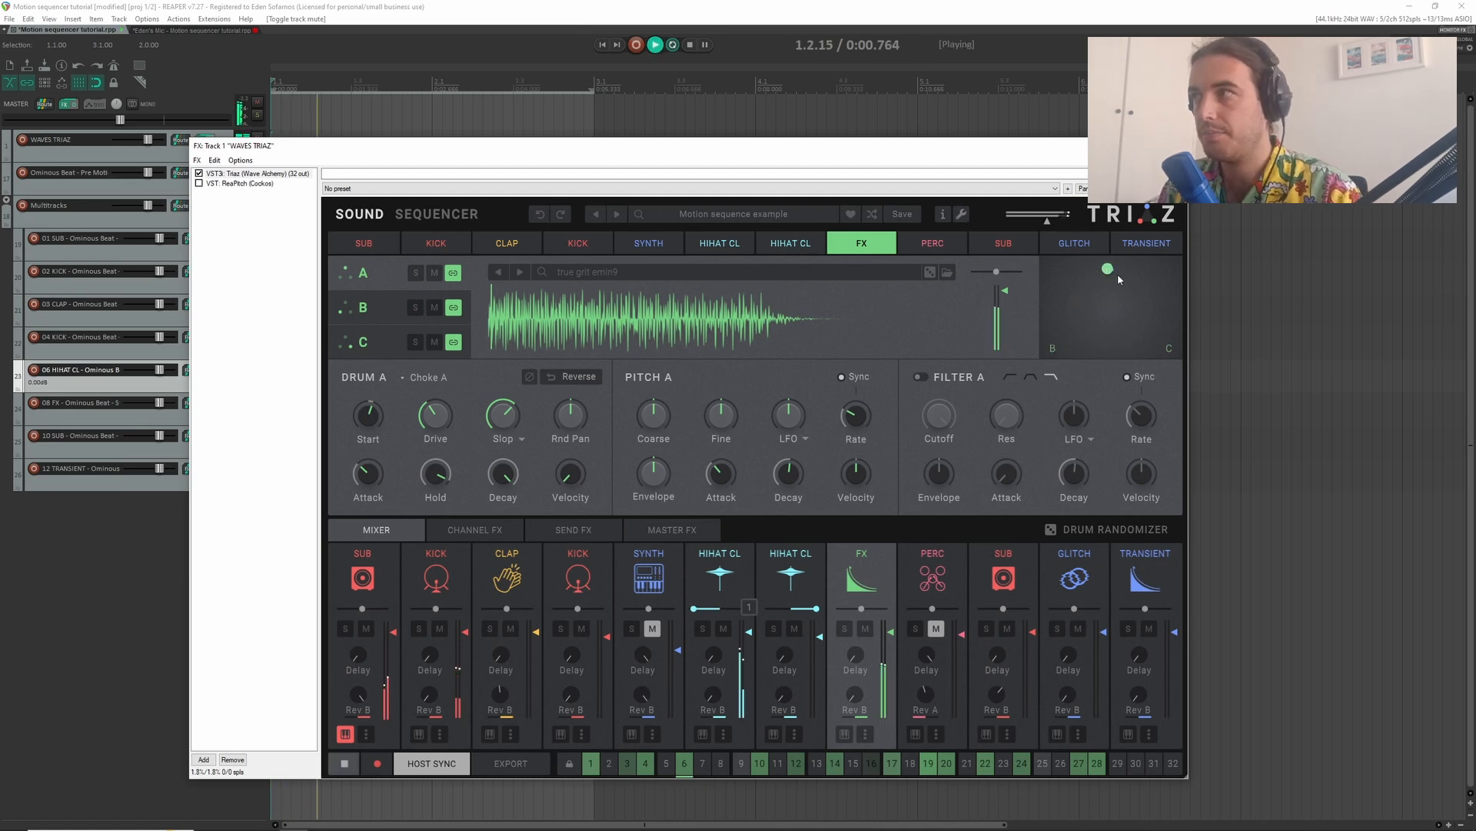
pyautogui.click(844, 629)
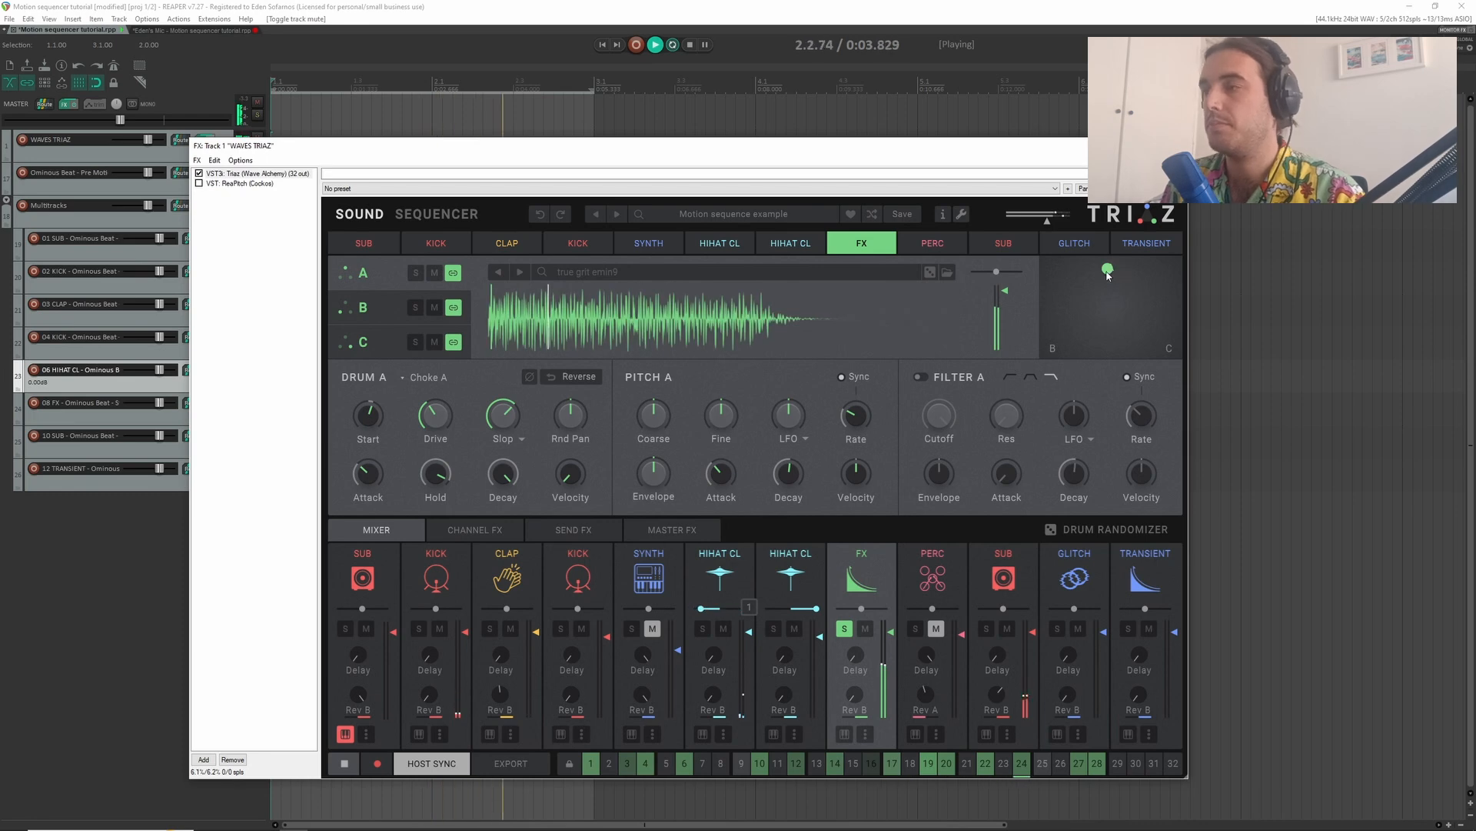
pyautogui.press('space')
# - Move the FX channel's blend point fully to layer C and play it
pyautogui.moveTo(1108, 274); pyautogui.dragTo(1166, 355)
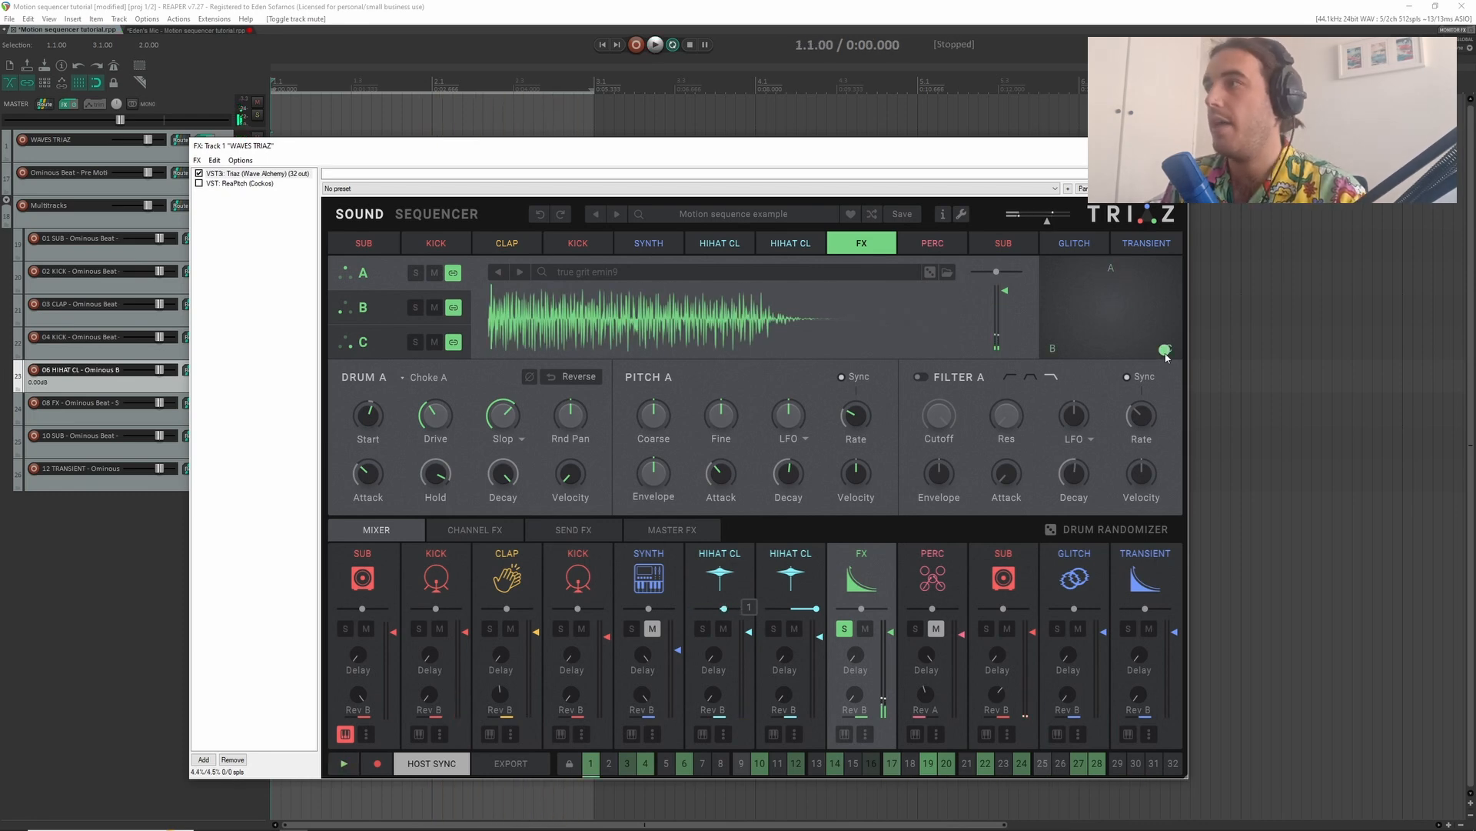
pyautogui.press('space')
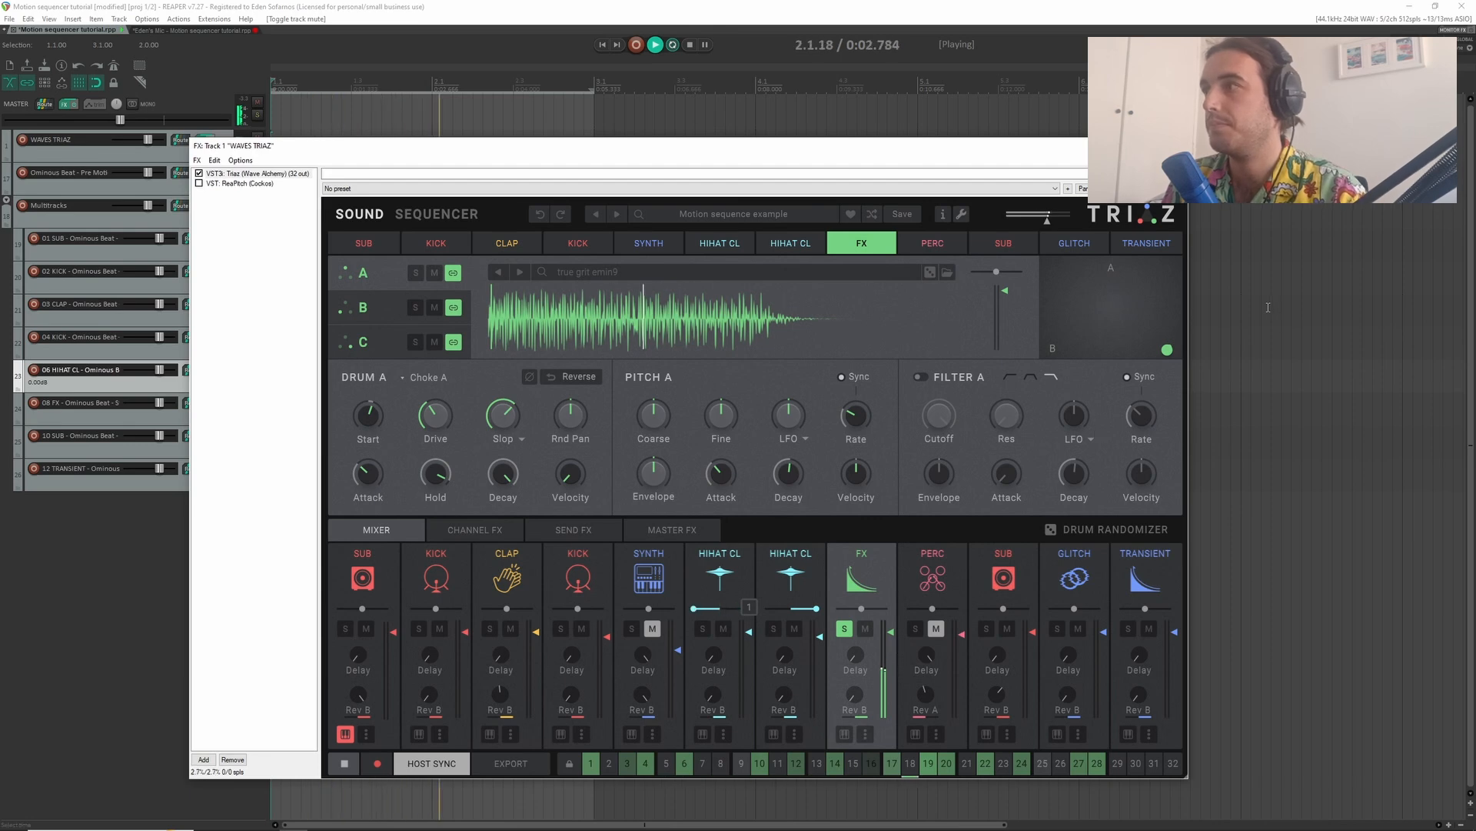
pyautogui.press('space')
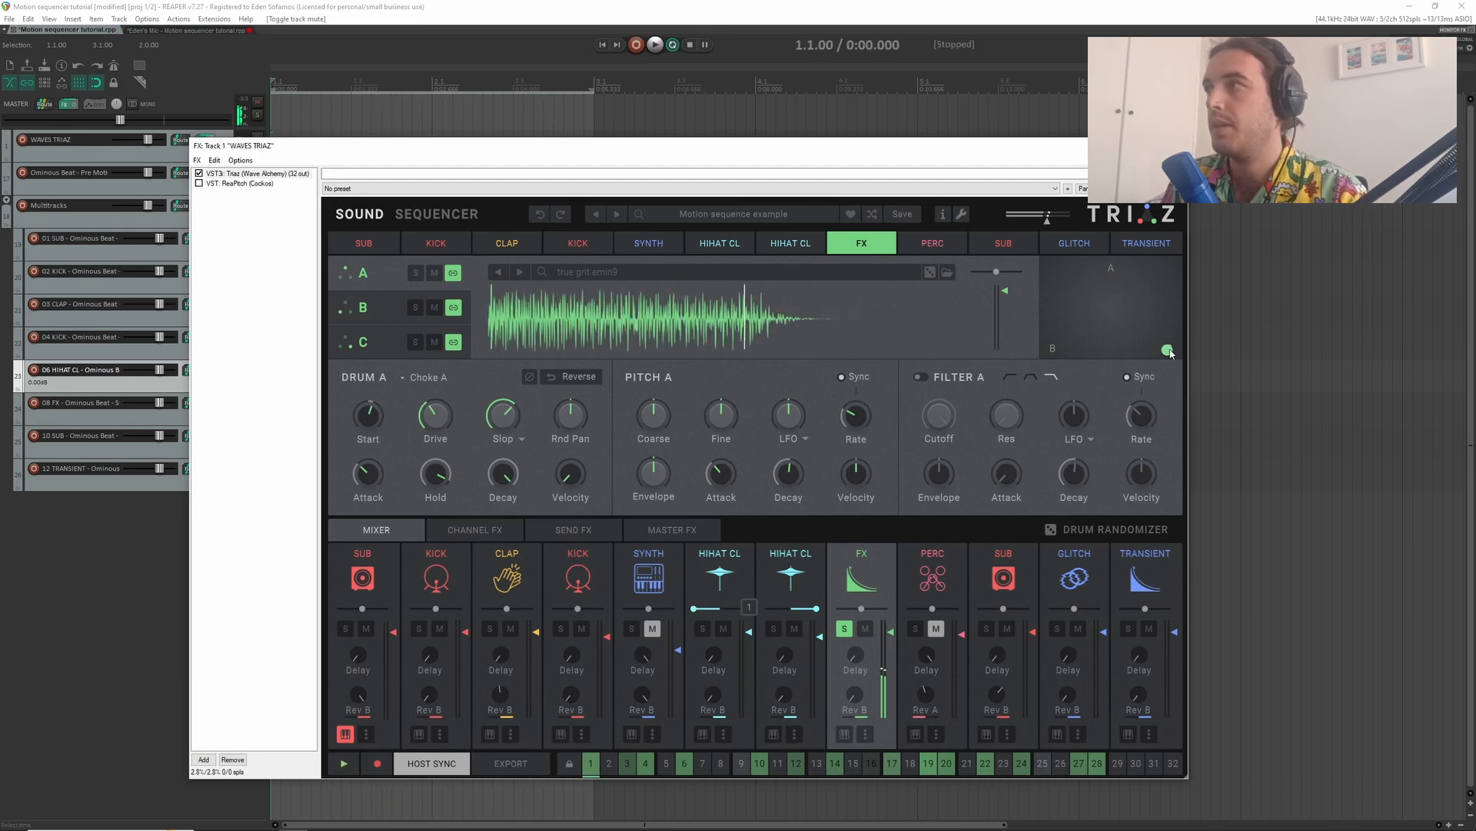
# - Audition a mix of the FX channel's three layers and leave the blend point near the centre of the pad
pyautogui.moveTo(1166, 349); pyautogui.dragTo(1121, 319)
pyautogui.press('space')
pyautogui.press('space')
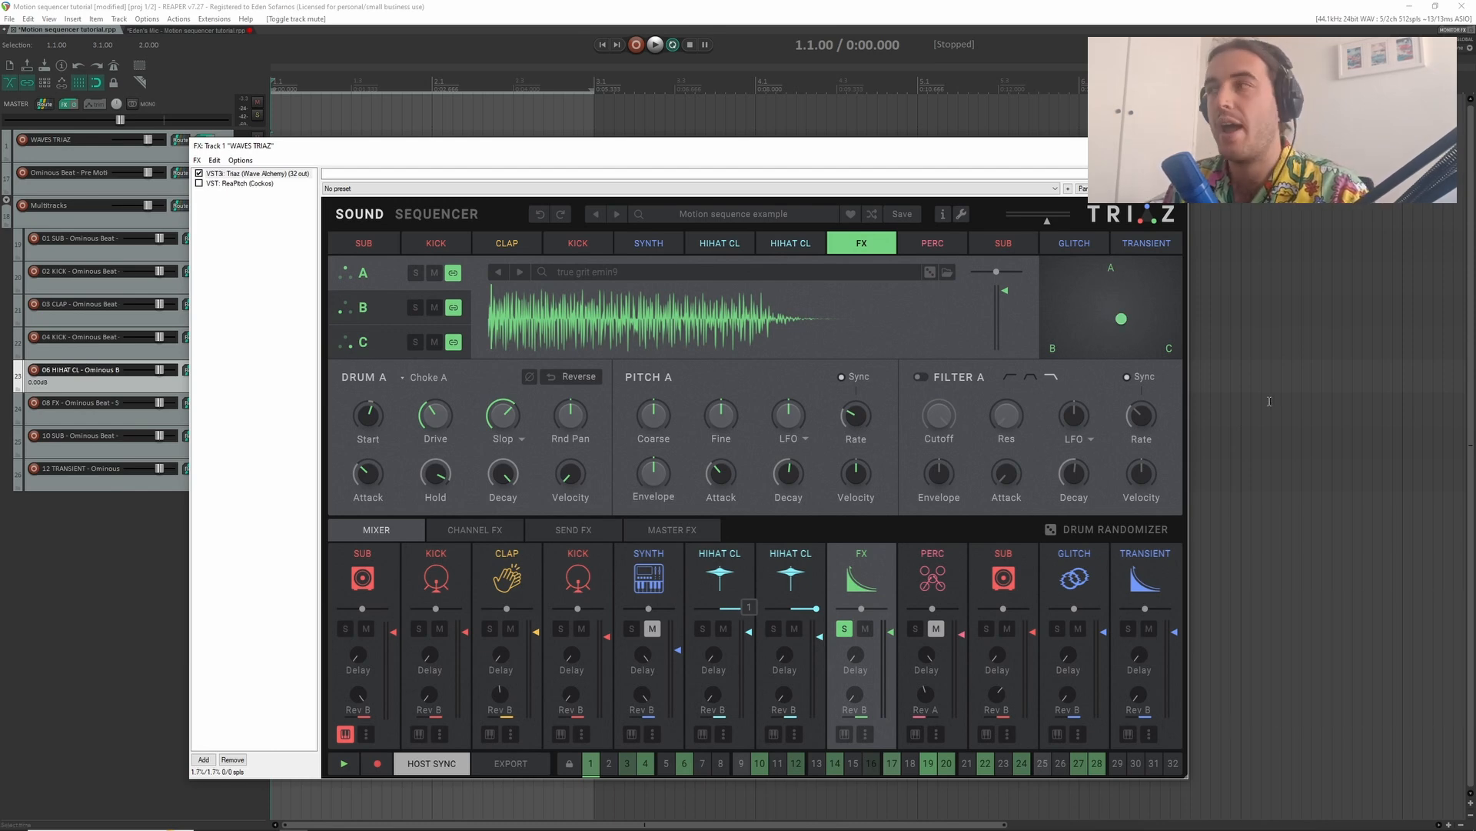
pyautogui.moveTo(1121, 318); pyautogui.dragTo(1065, 314)
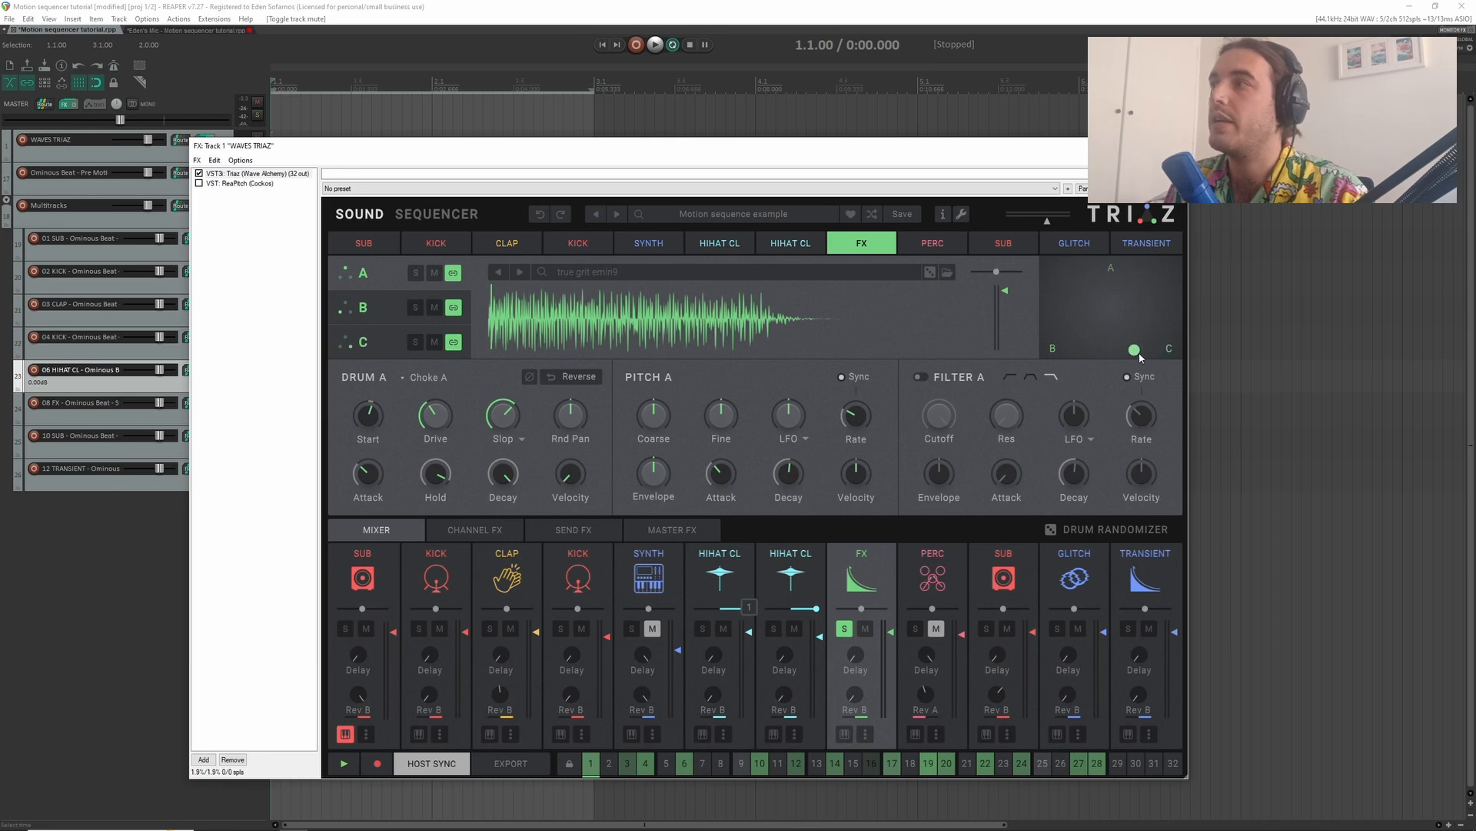
pyautogui.moveTo(1140, 357); pyautogui.dragTo(1105, 323)
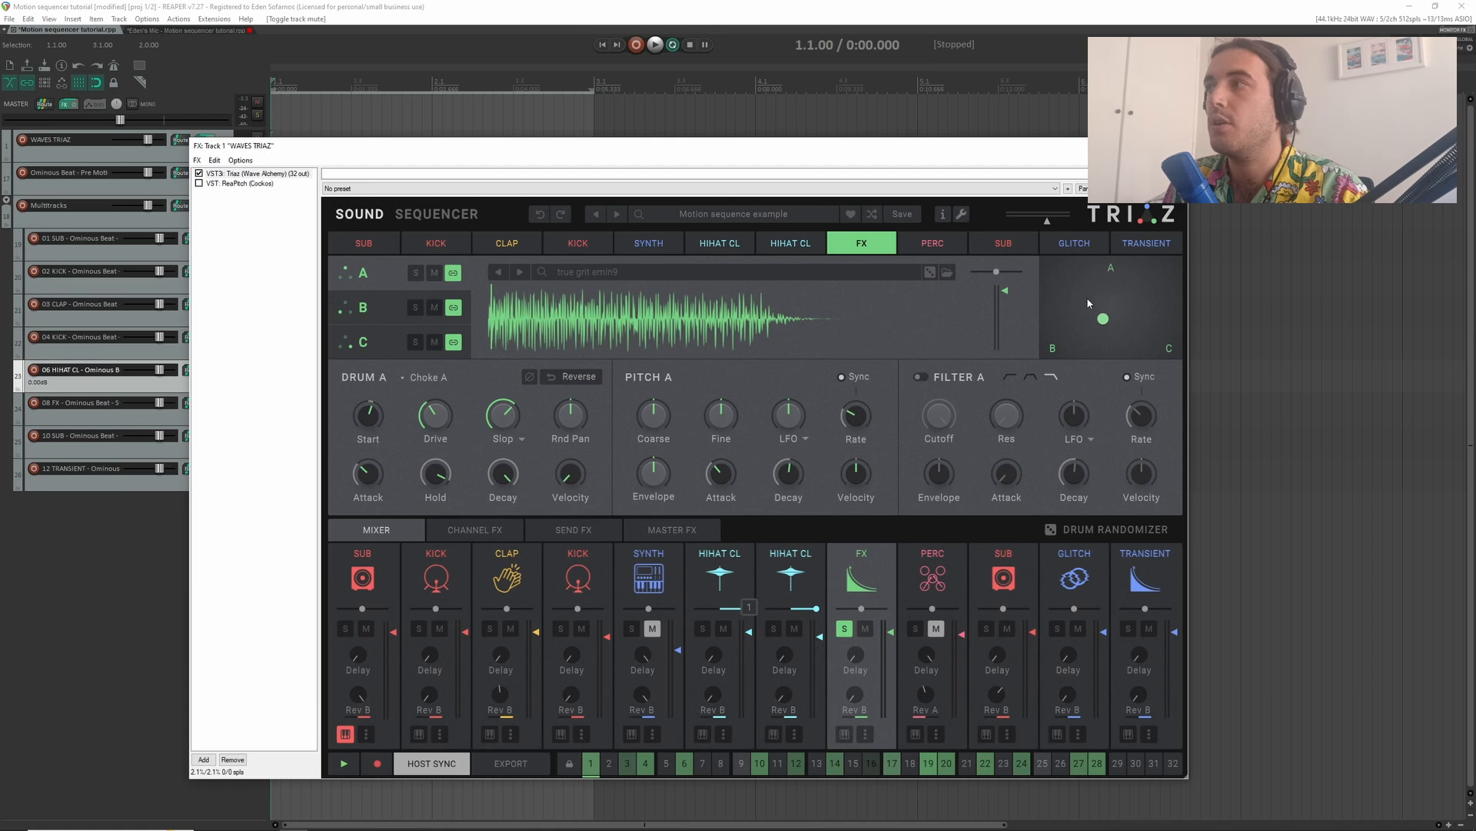
# - Assign the FX blend pad's X motion to Motion SEQ 3 and its Y motion to Motion SEQ 4
pyautogui.rightClick(1087, 297)
pyautogui.moveTo(1153, 371)
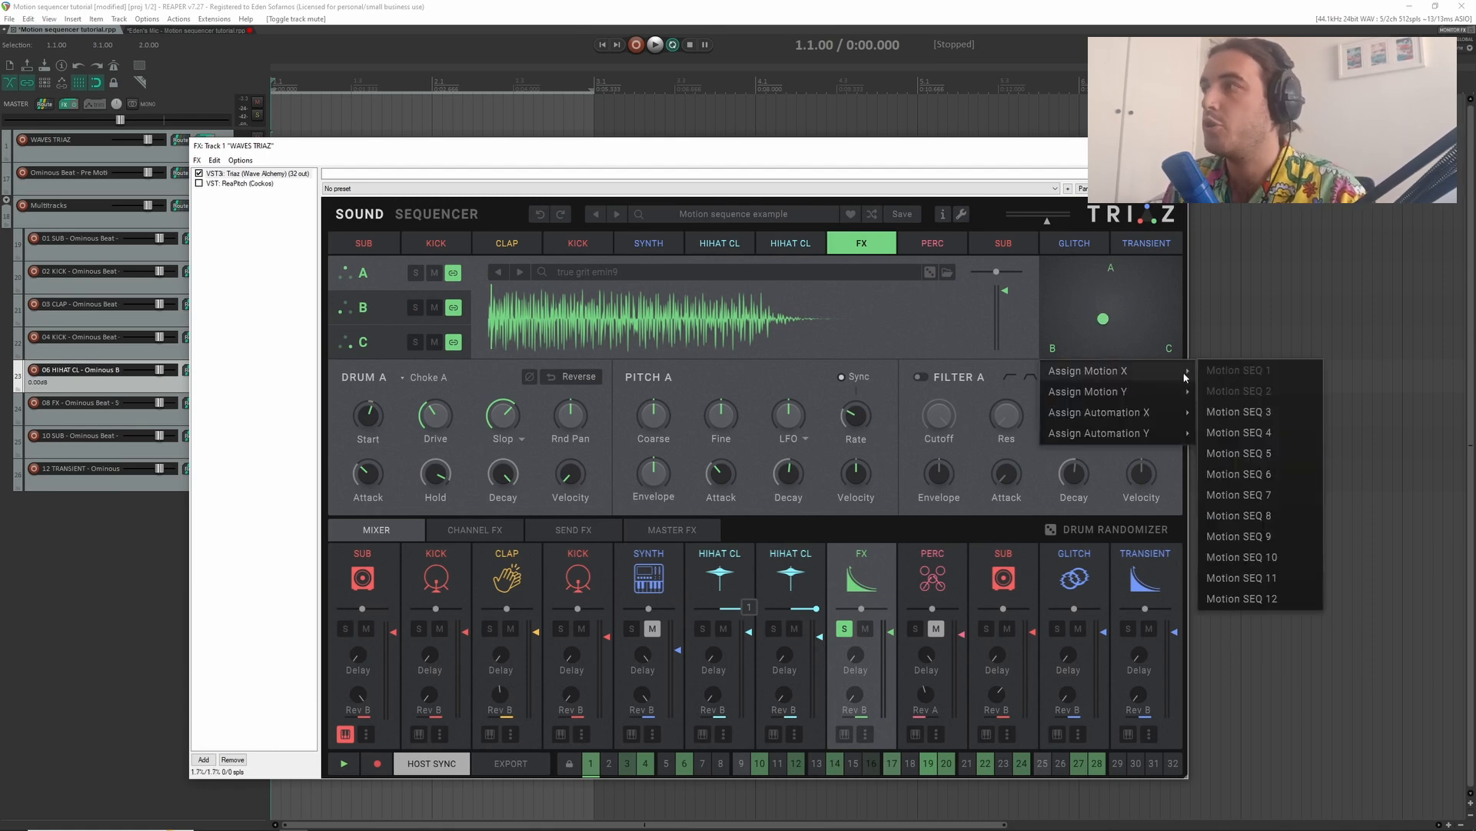
pyautogui.click(1229, 412)
pyautogui.rightClick(1096, 331)
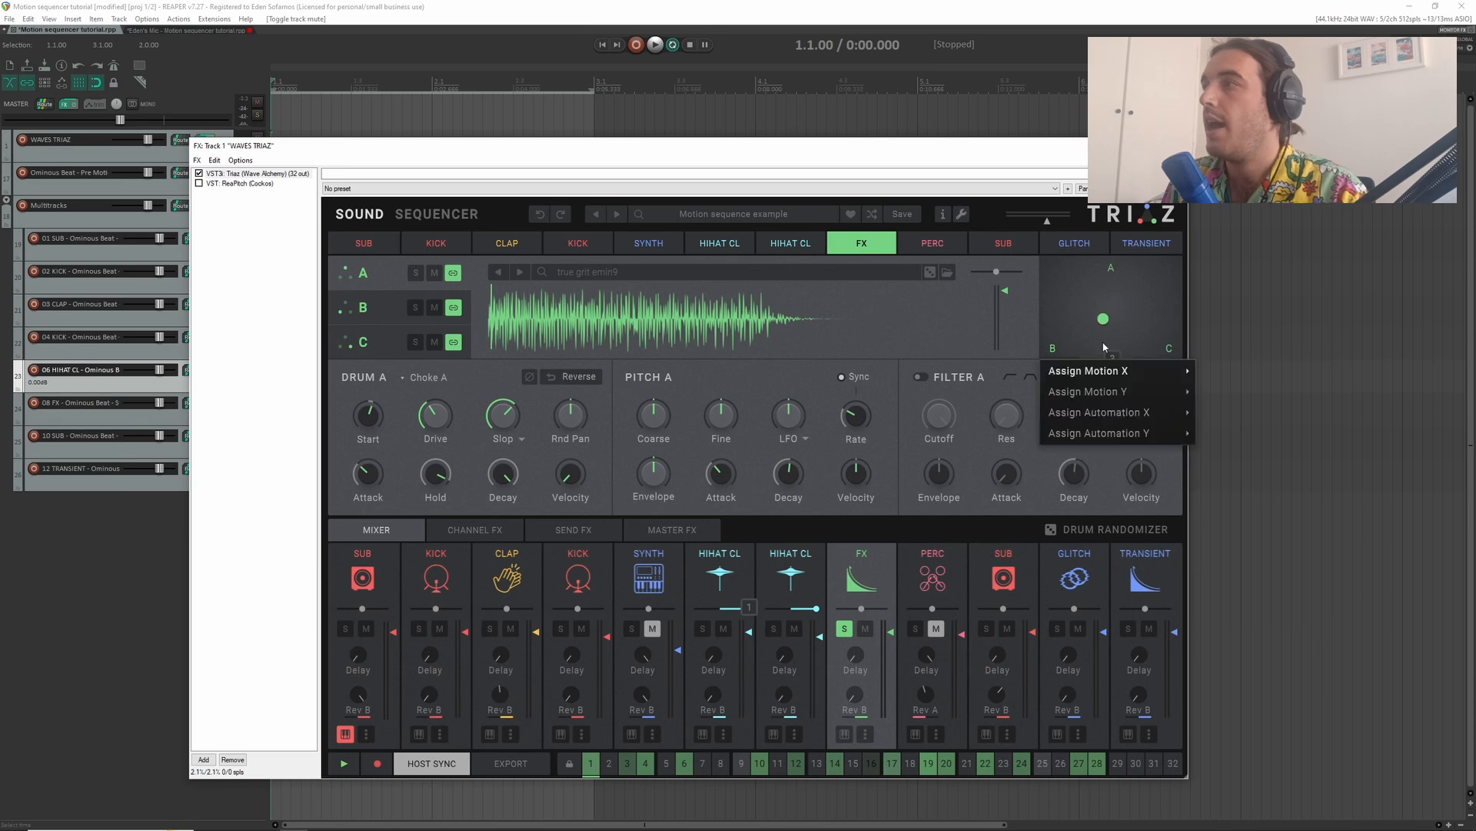
pyautogui.moveTo(1154, 371)
pyautogui.click(1247, 454)
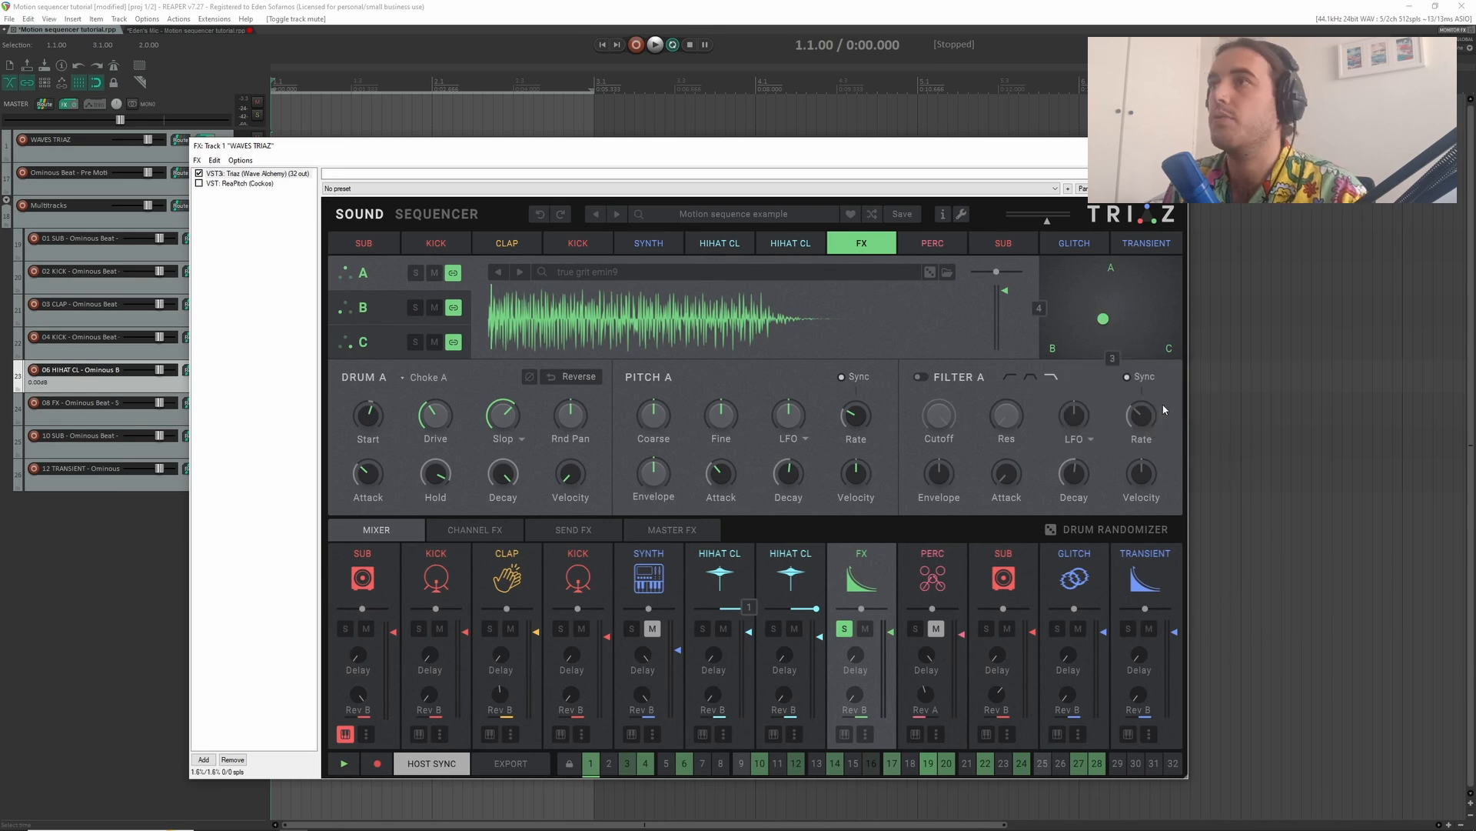
# - Randomize the FX channel's X and Y motion lanes twice, playing the moving blend pad between the two passes
pyautogui.click(425, 215)
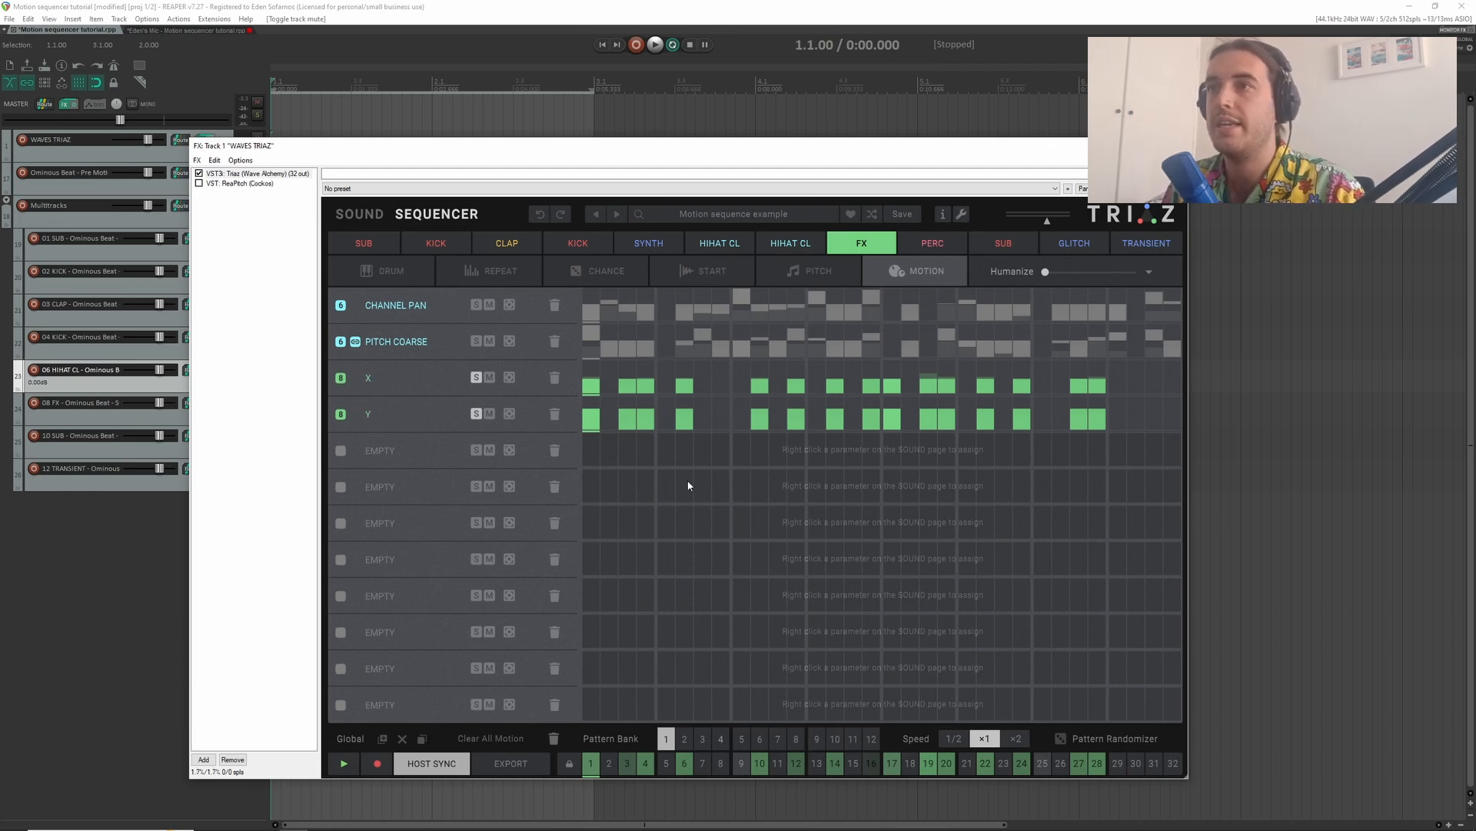
pyautogui.click(356, 377)
pyautogui.click(356, 414)
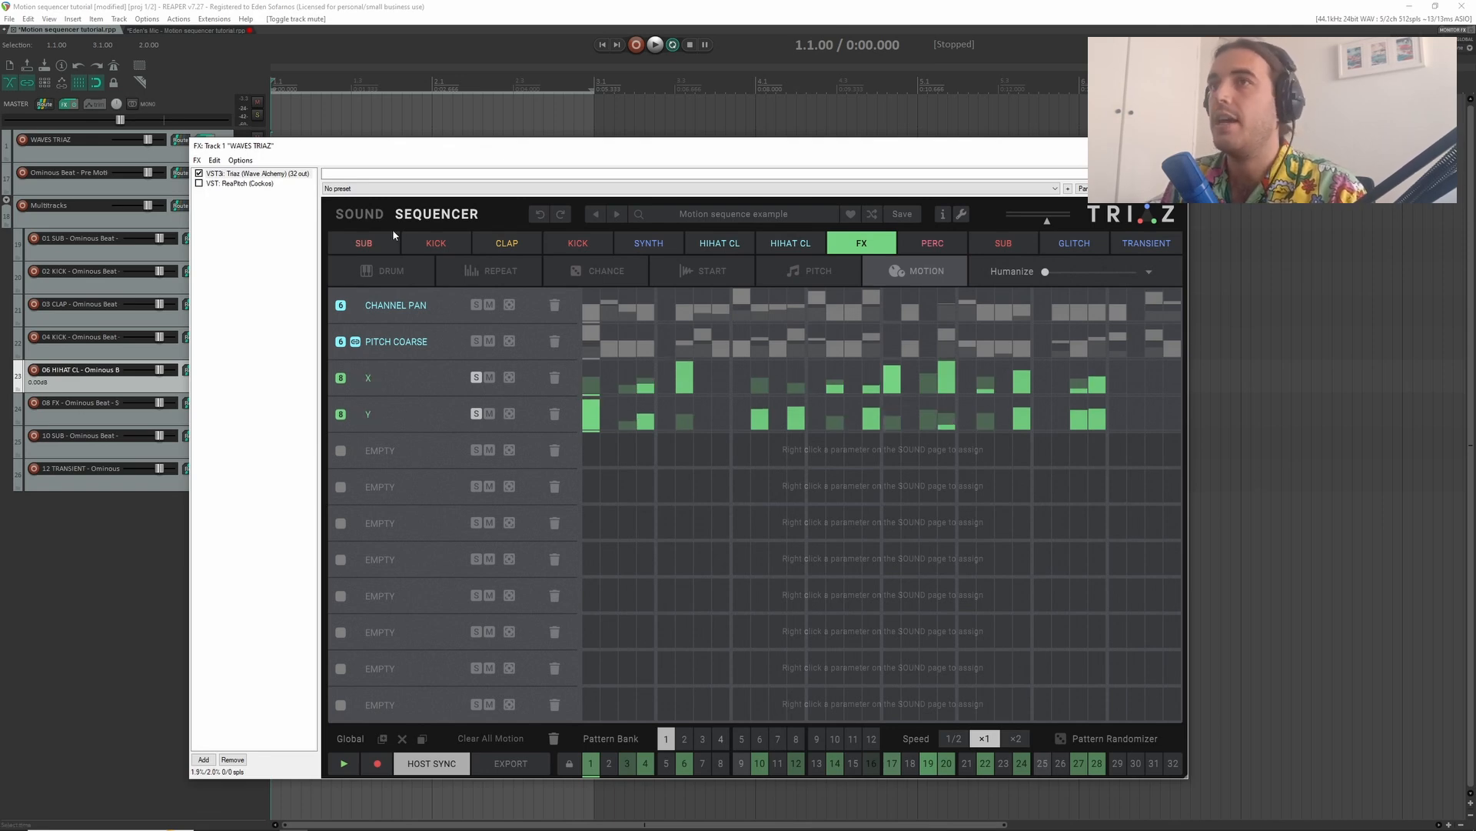
pyautogui.click(361, 215)
pyautogui.press('space')
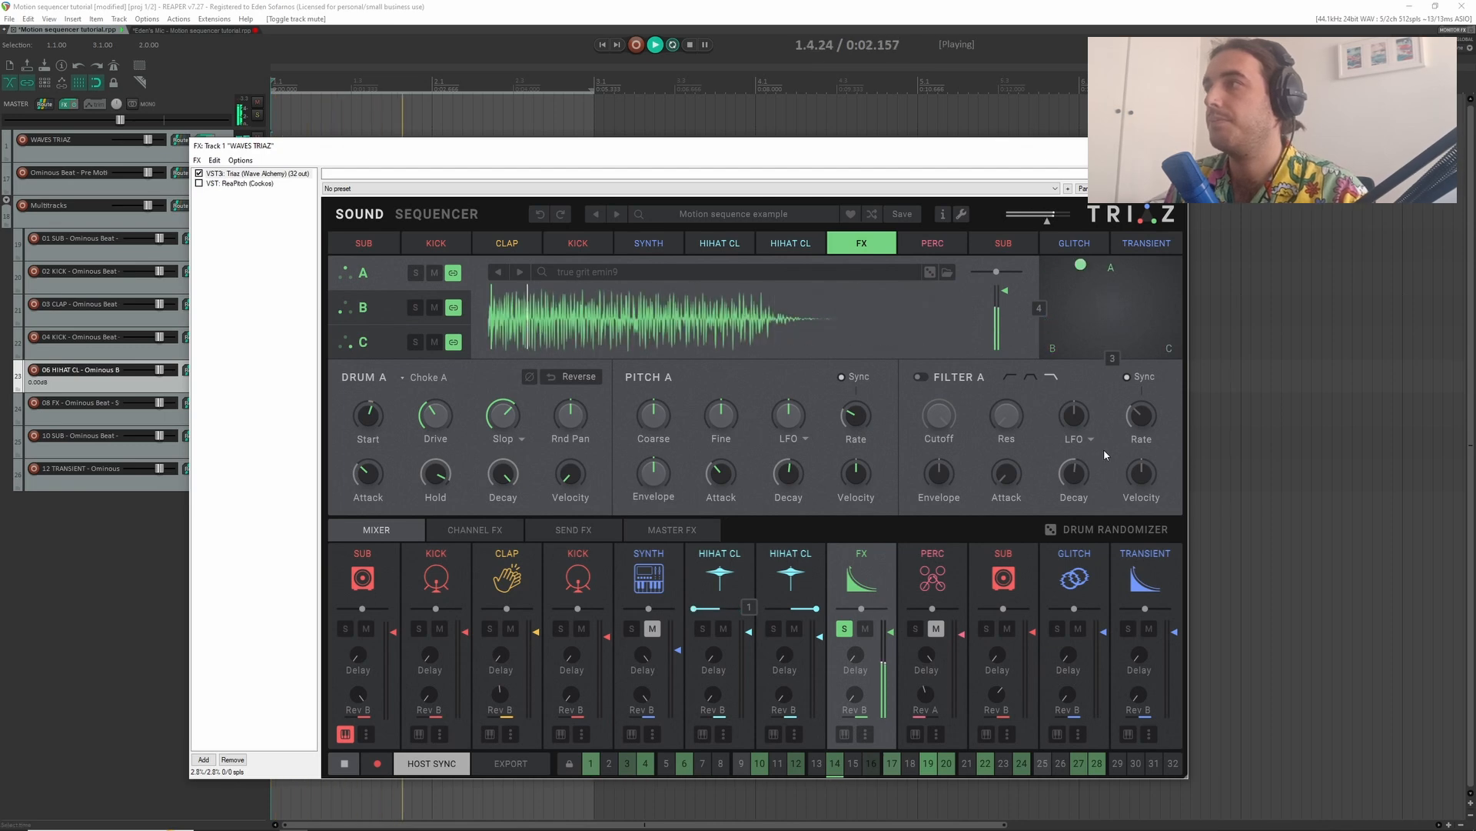
pyautogui.click(436, 214)
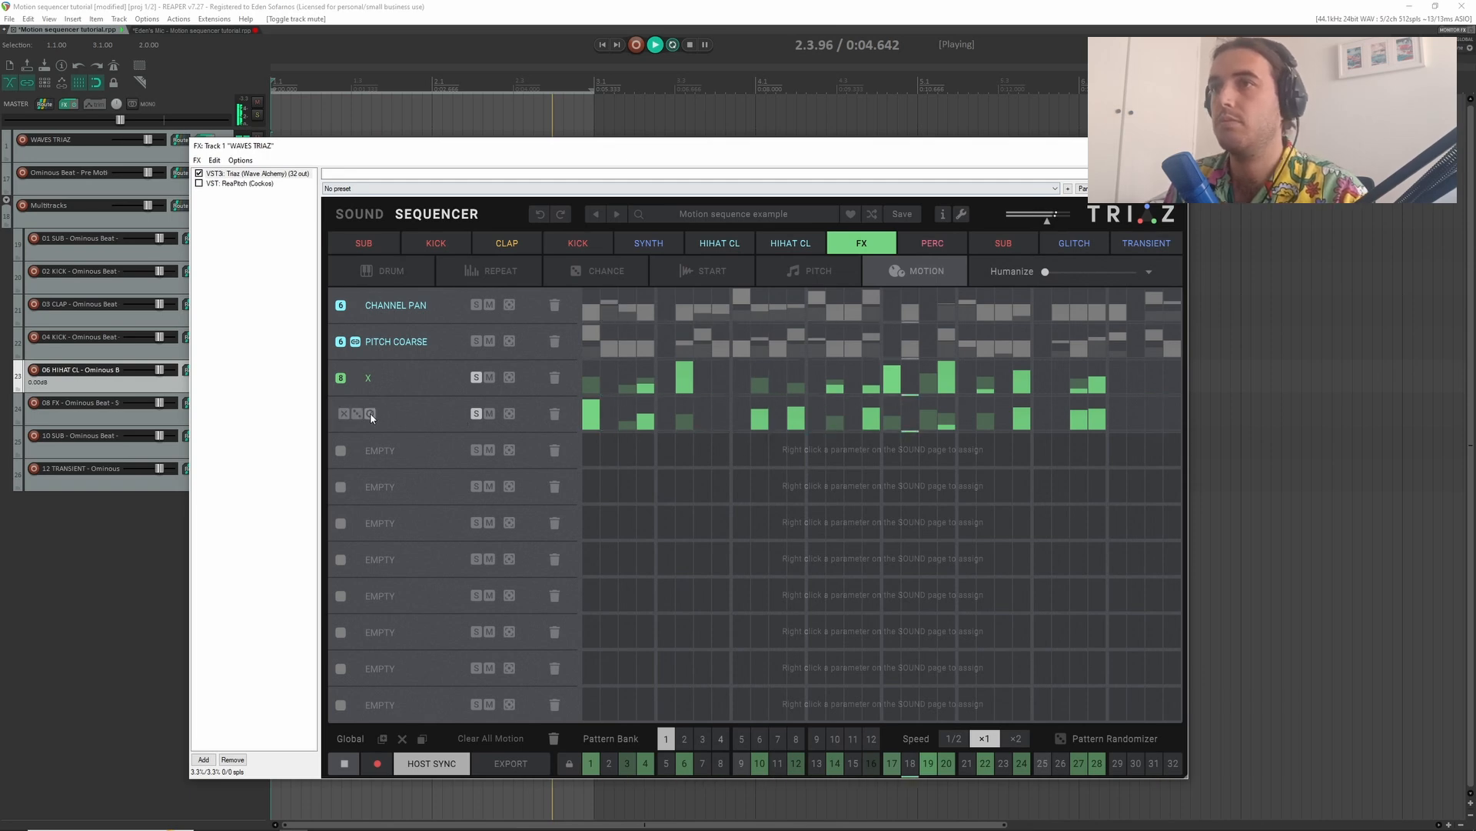
pyautogui.click(357, 415)
pyautogui.click(357, 377)
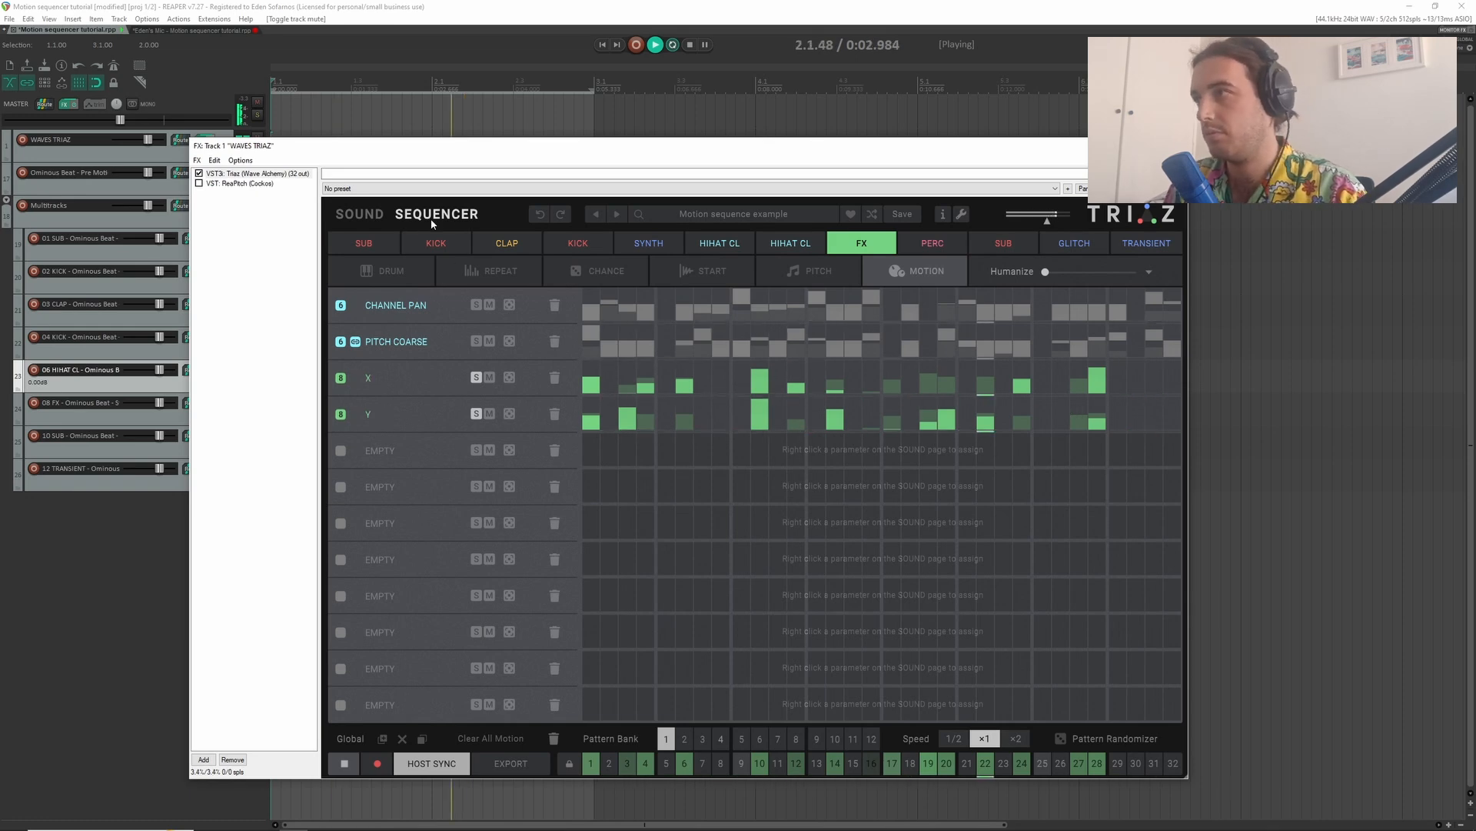
# - Audition the FX channel's randomized X and Y blend motion in the full mix while watching the blend pad
pyautogui.click(360, 214)
pyautogui.press('space')
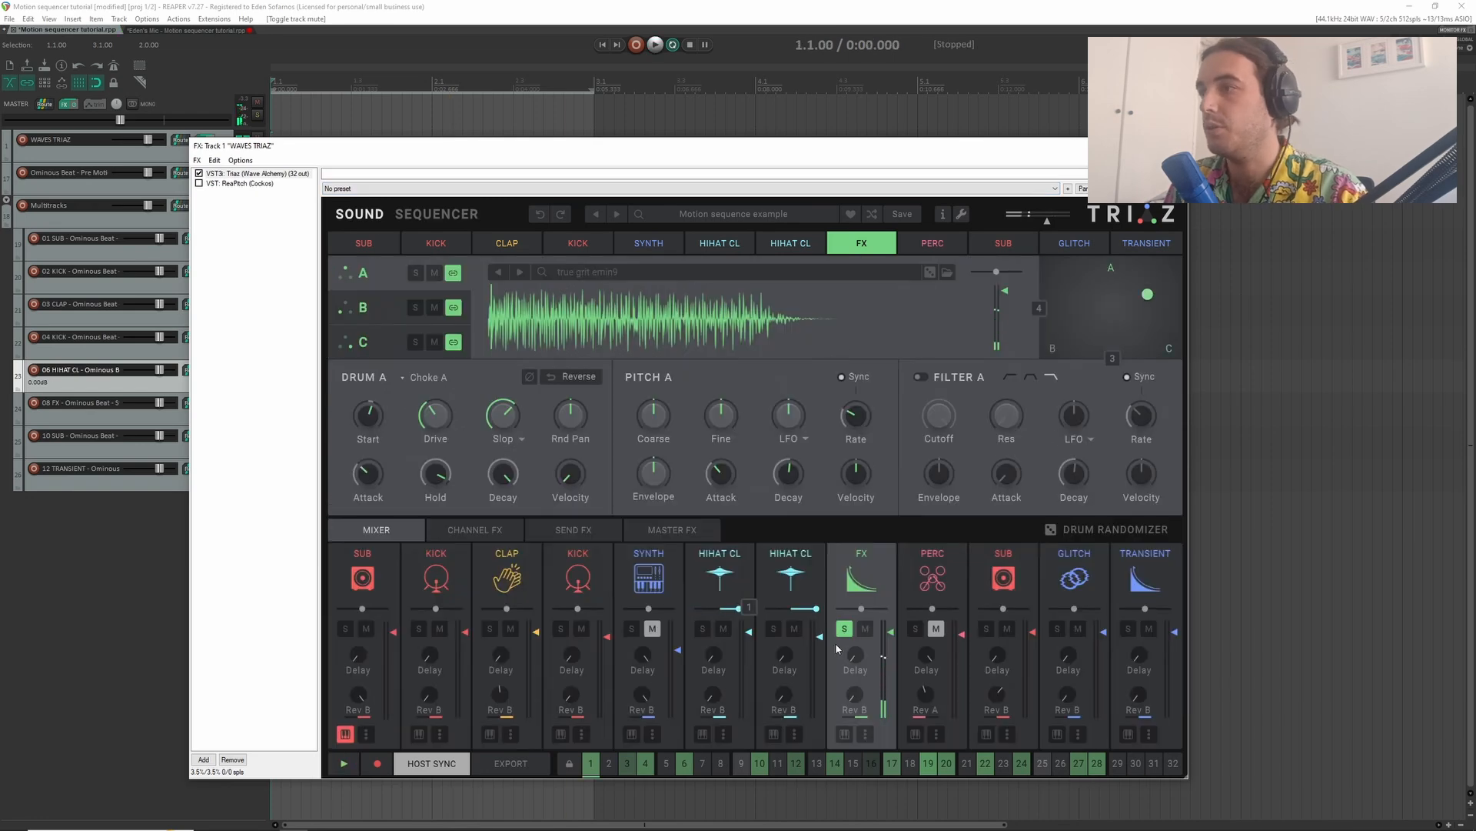
pyautogui.press('space')
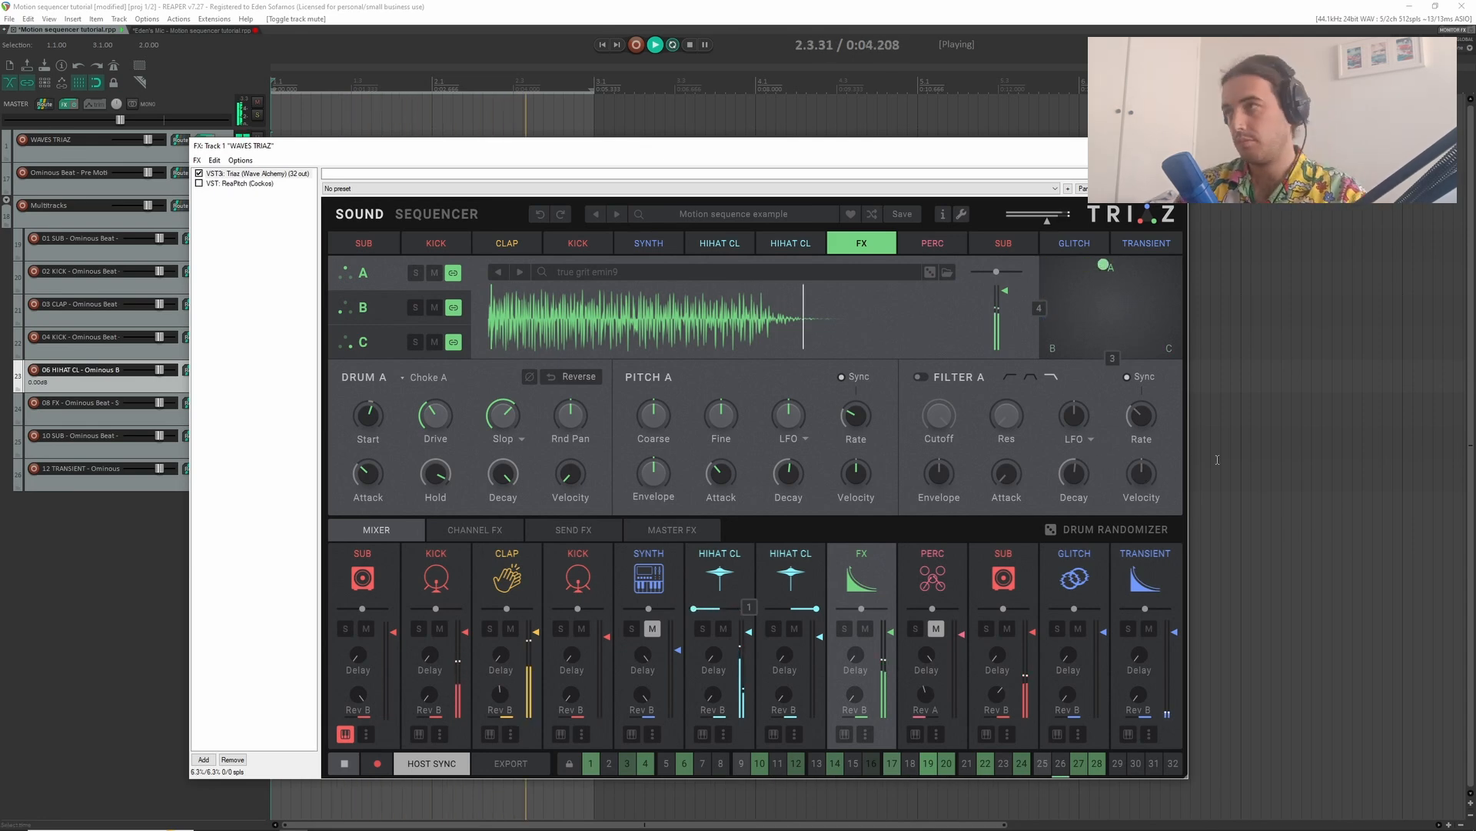
pyautogui.press('space')
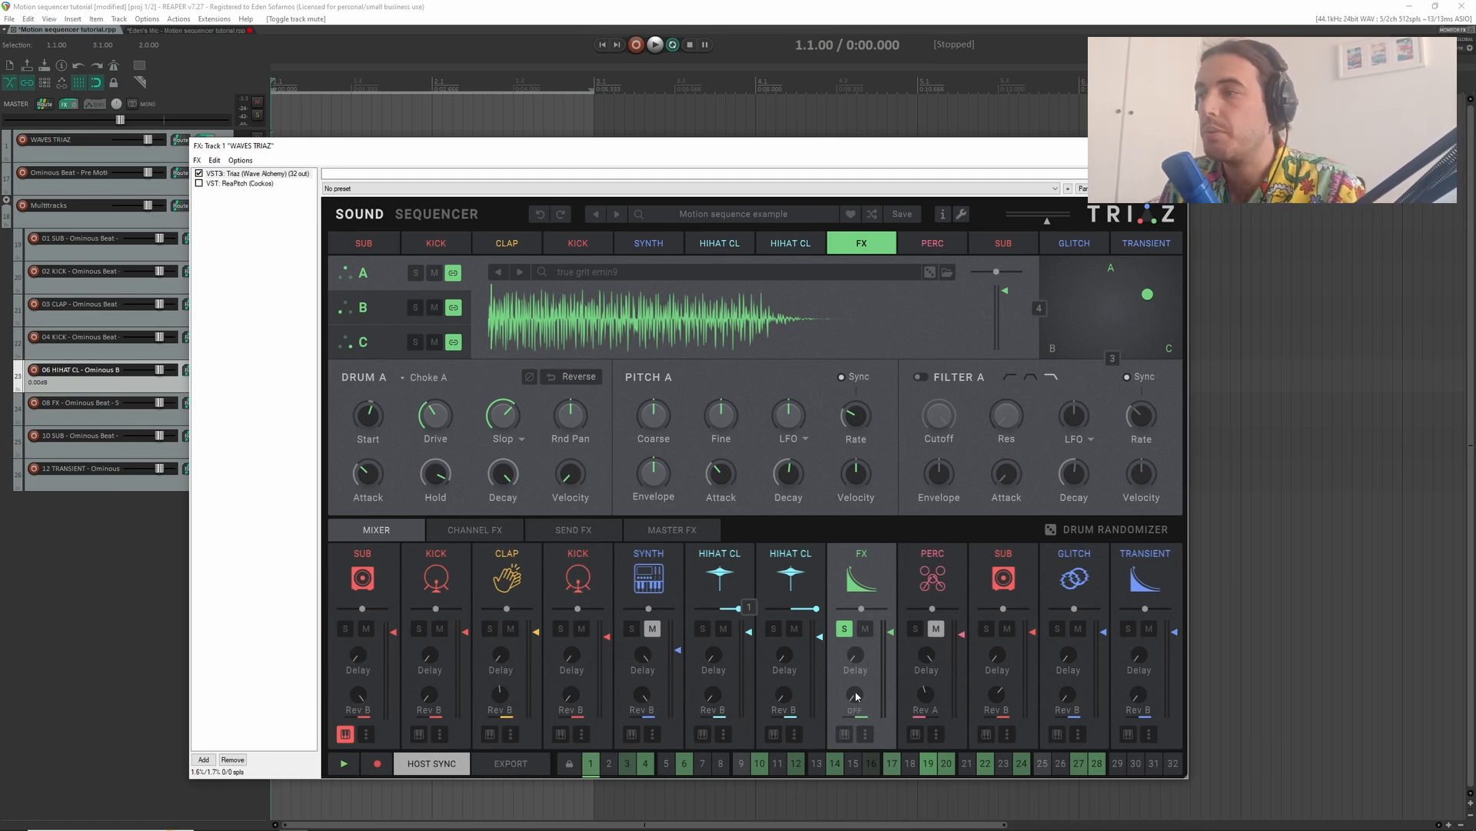
# - Assign the FX channel's reverb send to Motion SEQ 5 and randomize its motion lane
pyautogui.rightClick(869, 683)
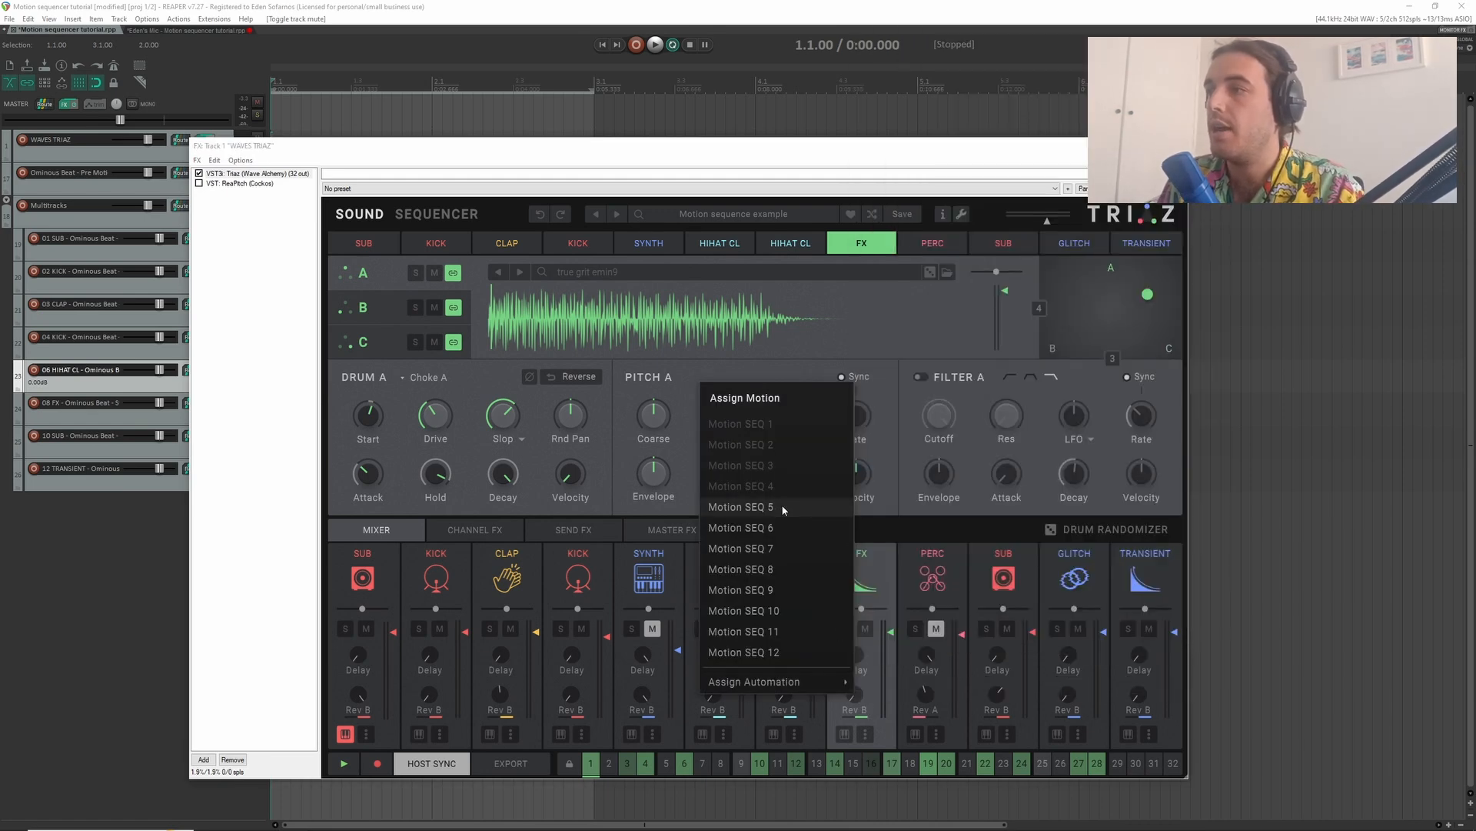
pyautogui.click(783, 510)
pyautogui.click(454, 216)
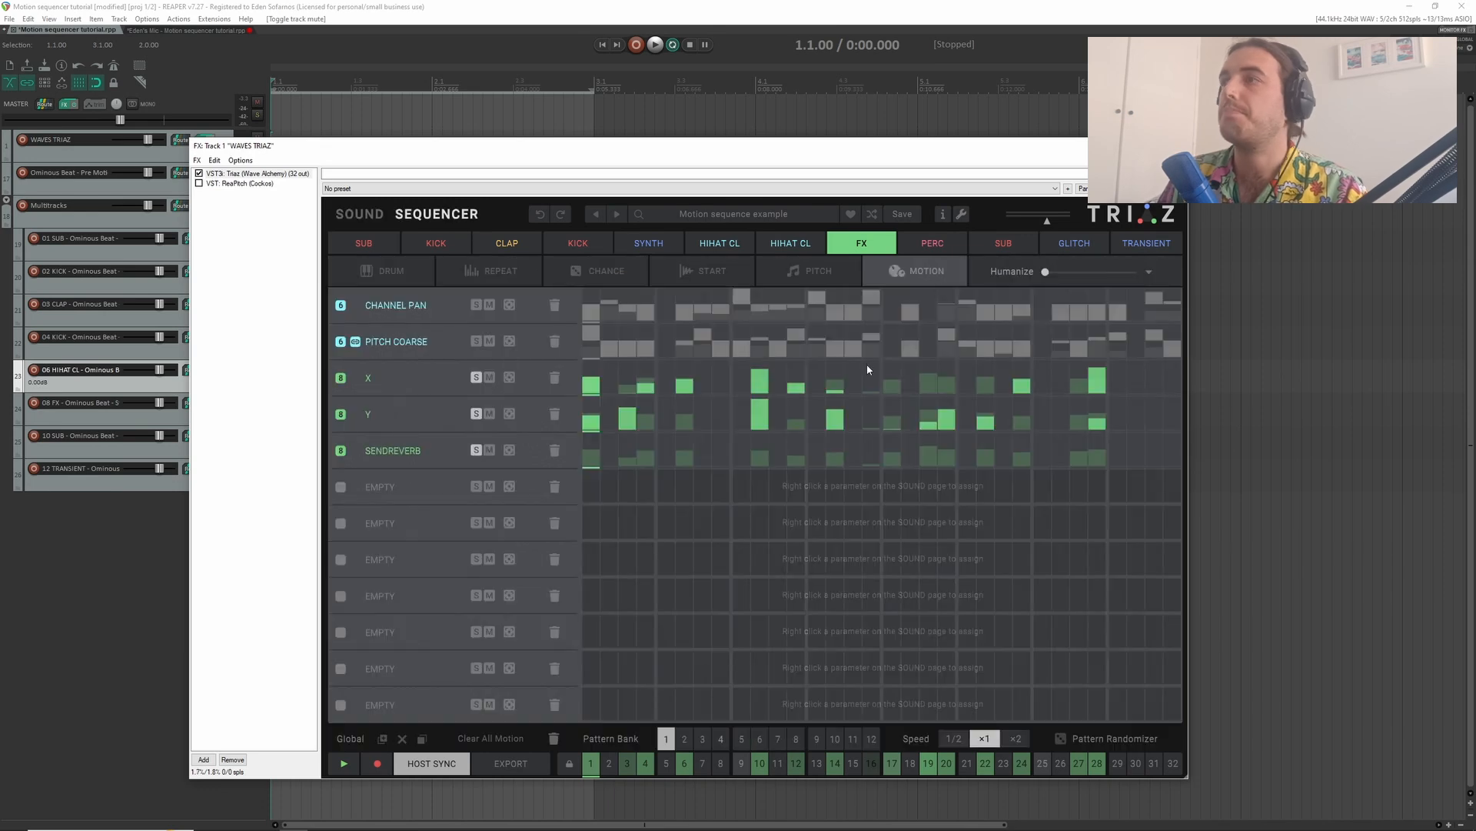
pyautogui.click(357, 451)
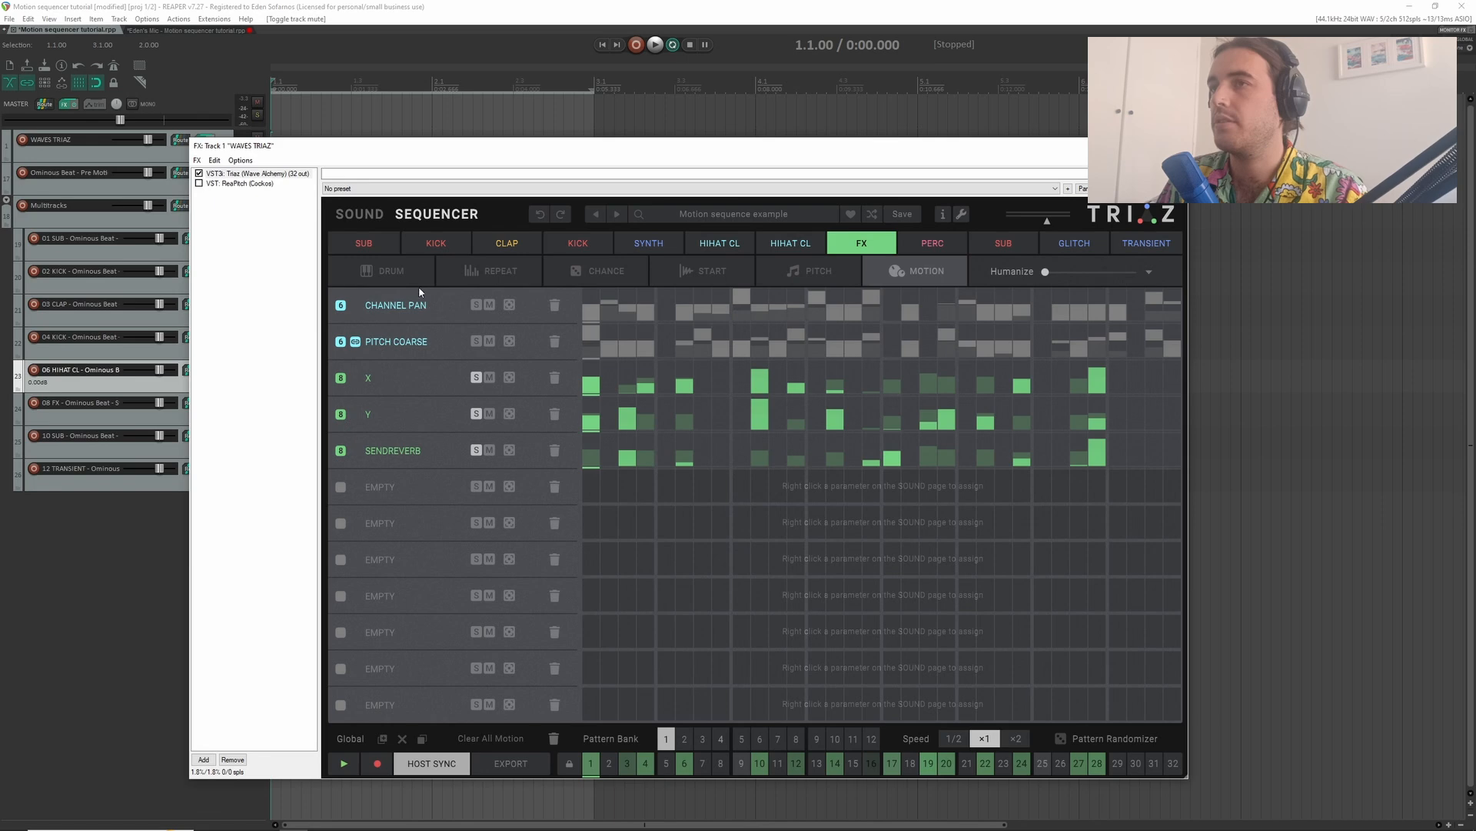
# - Play the soloed FX channel and raise its reverb send motion on steps 3, 6, 12, 17 and 19
pyautogui.click(359, 214)
pyautogui.press('space')
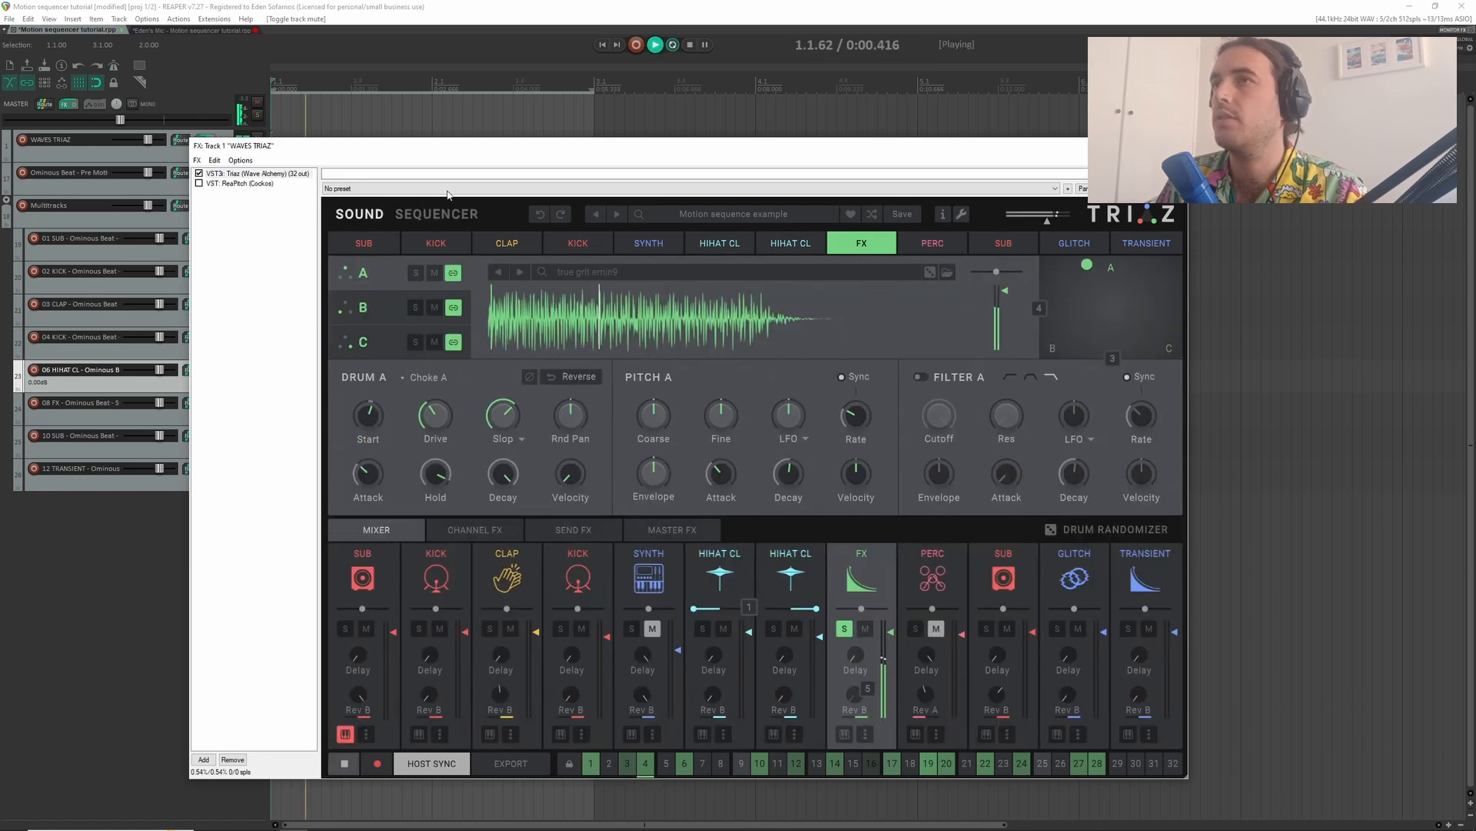
pyautogui.click(442, 215)
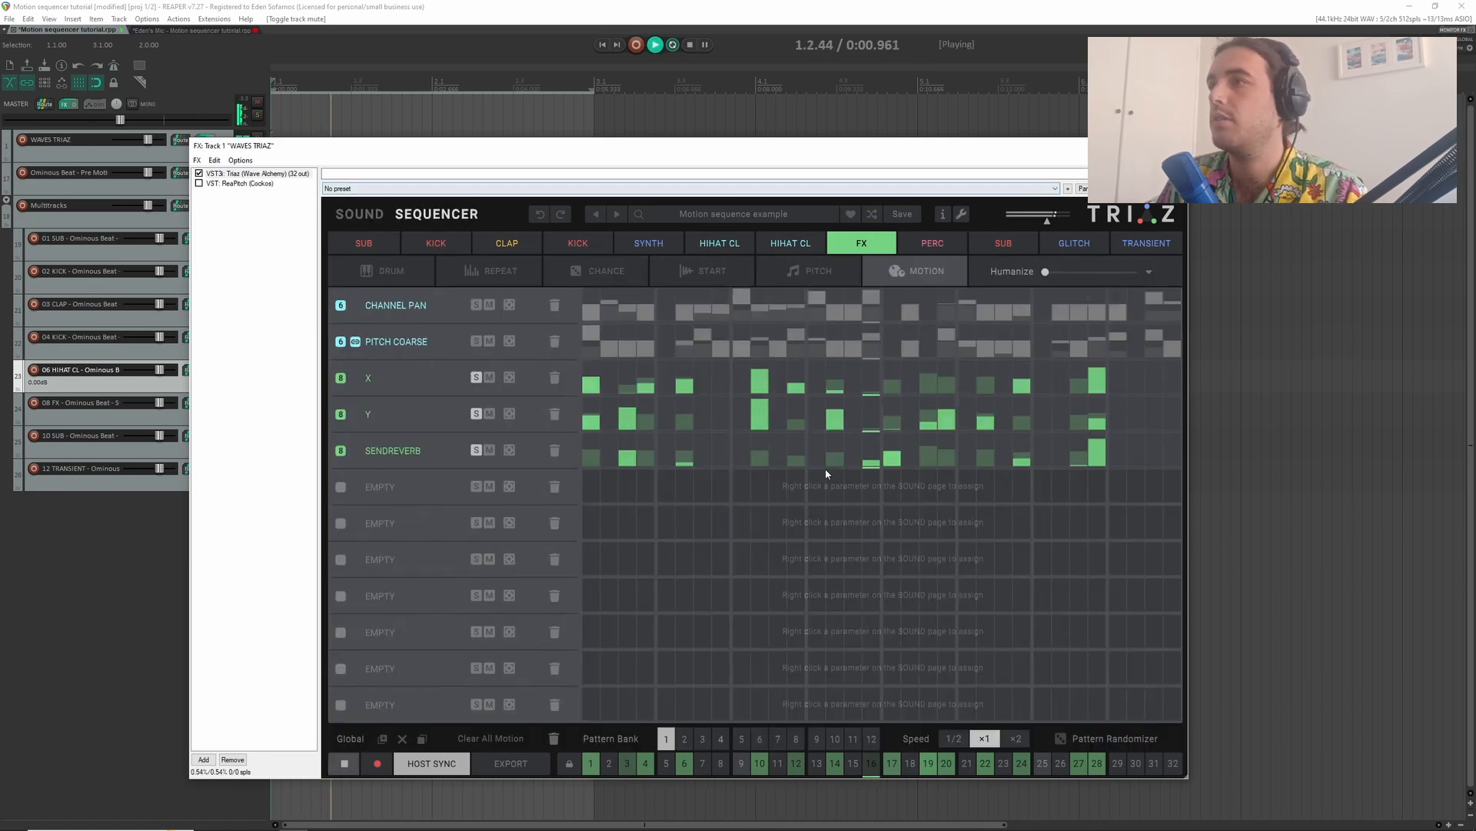
pyautogui.click(892, 434)
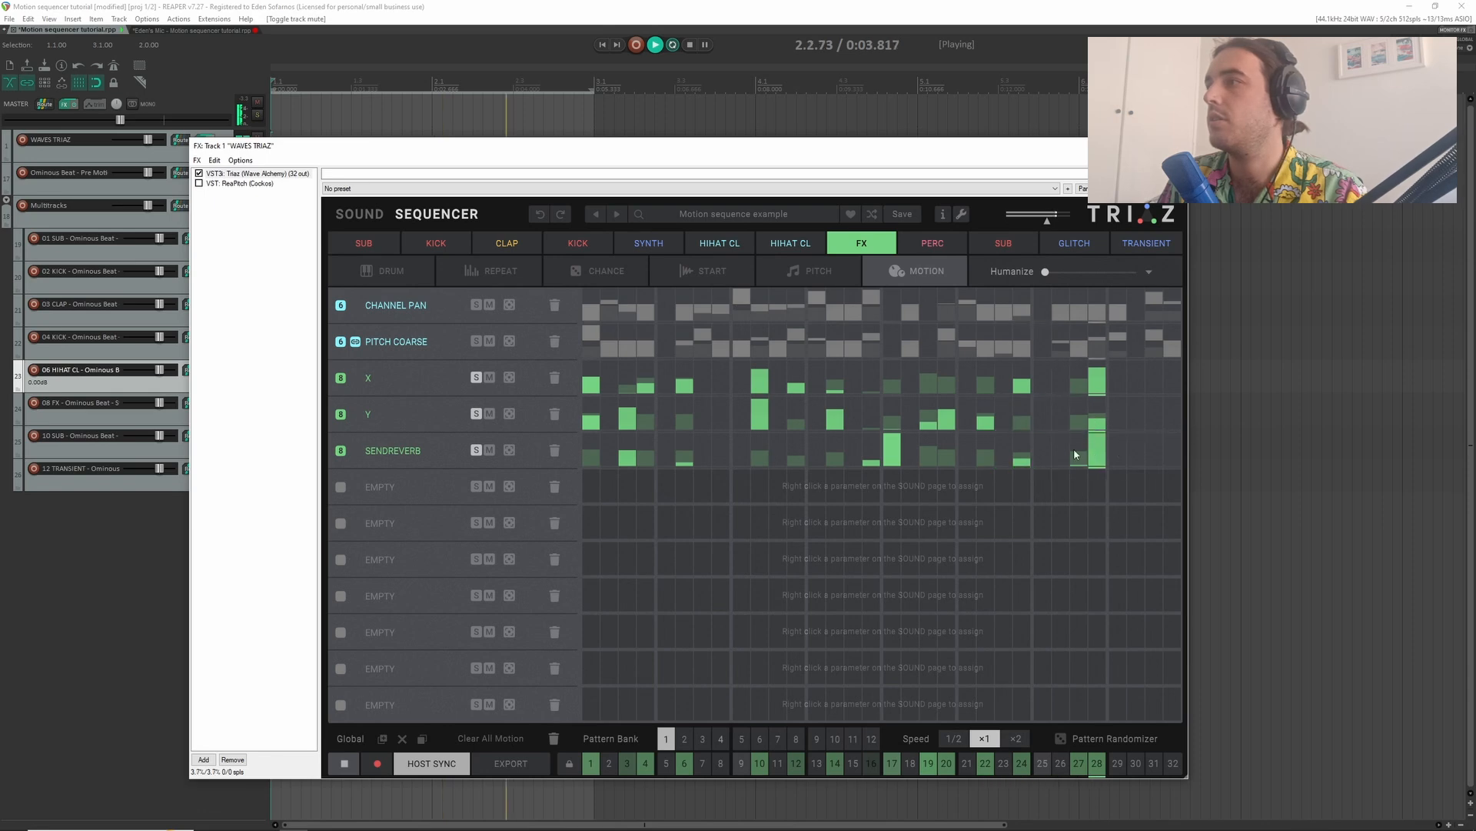
pyautogui.click(929, 434)
pyautogui.click(626, 434)
pyautogui.click(684, 434)
pyautogui.click(797, 452)
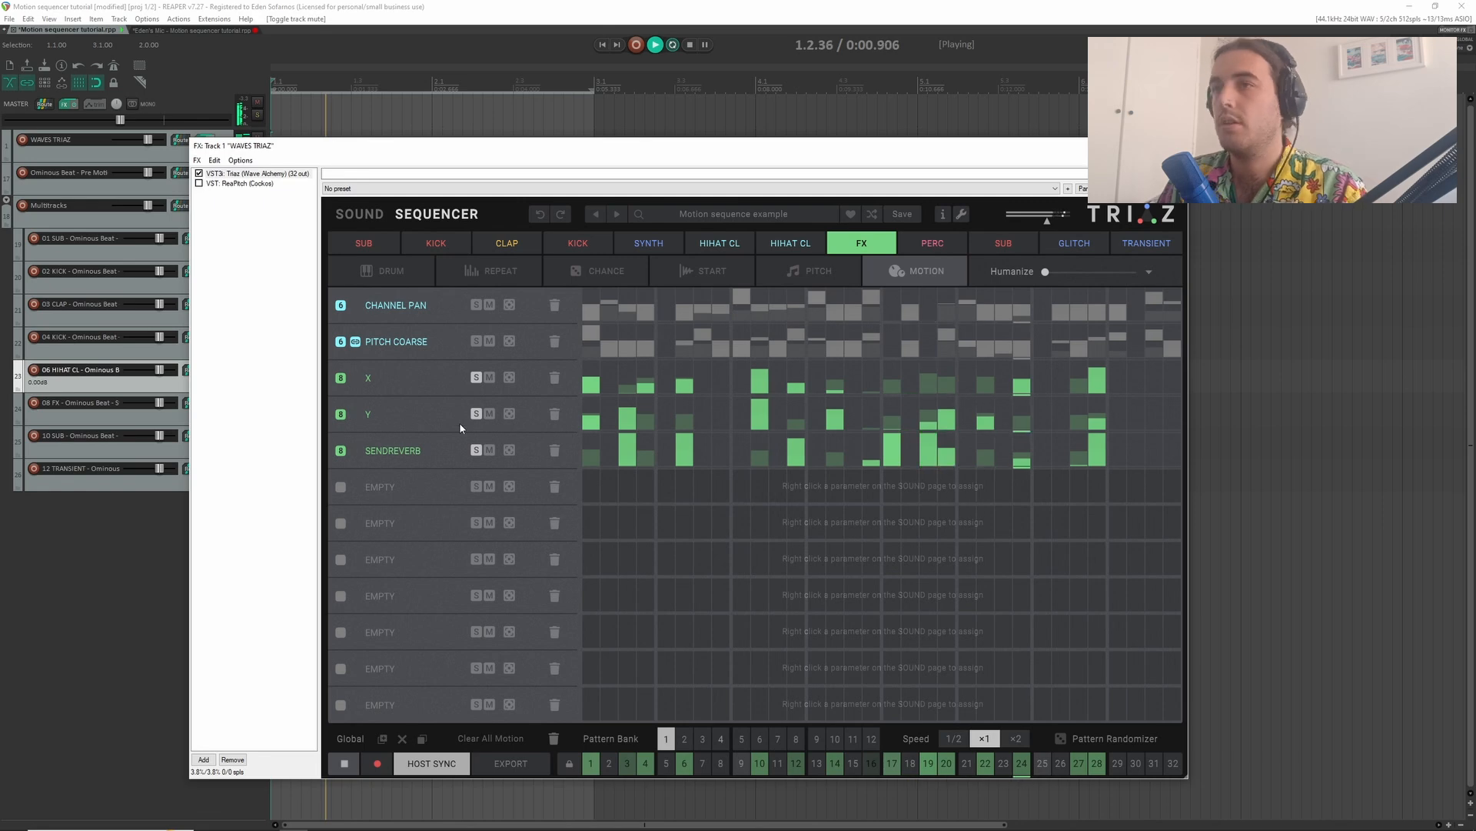
pyautogui.press('space')
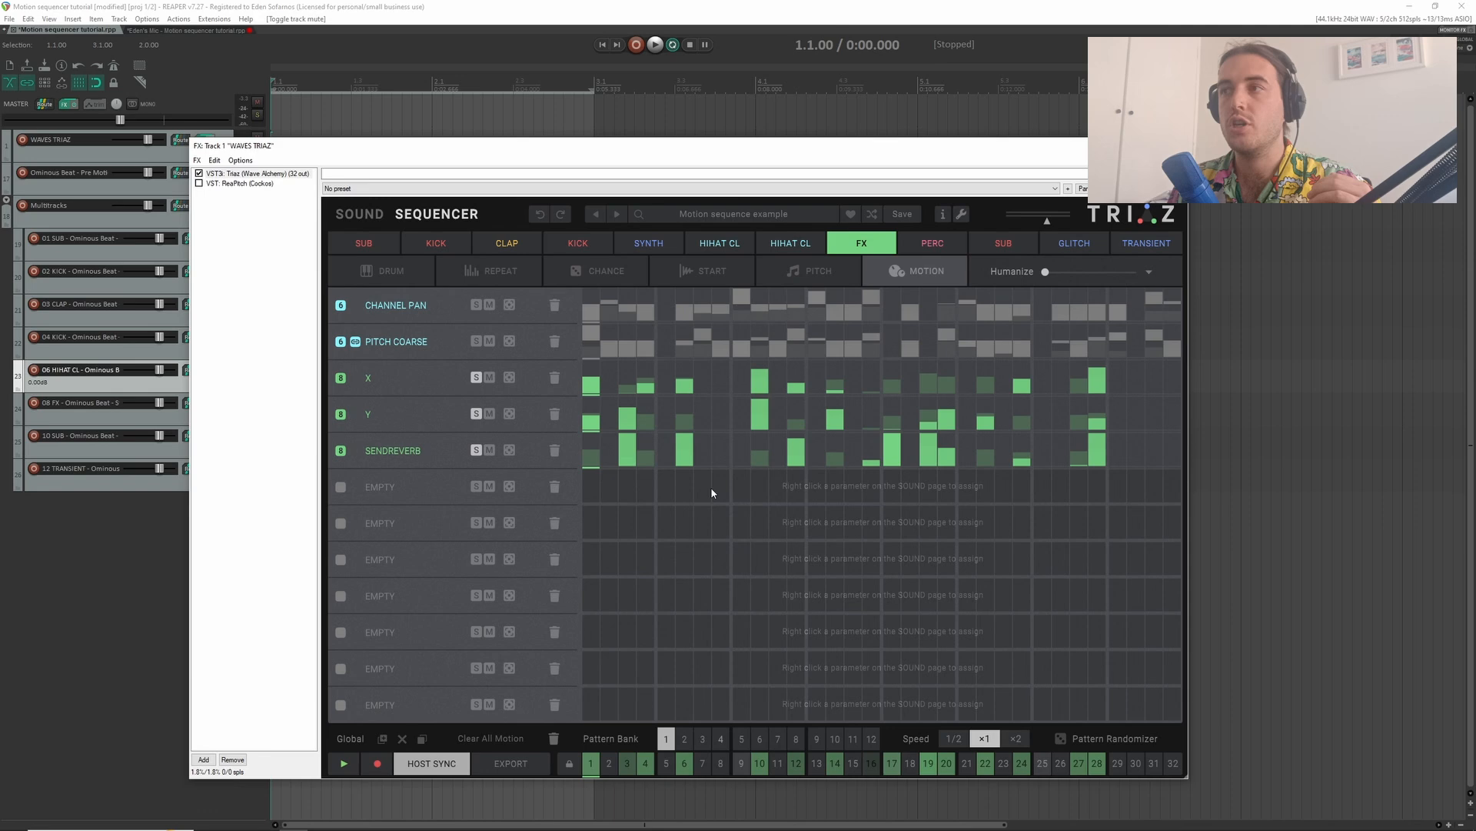
# - Unsolo the FX channel in the mixer and audition its motion within the full beat
pyautogui.click(360, 214)
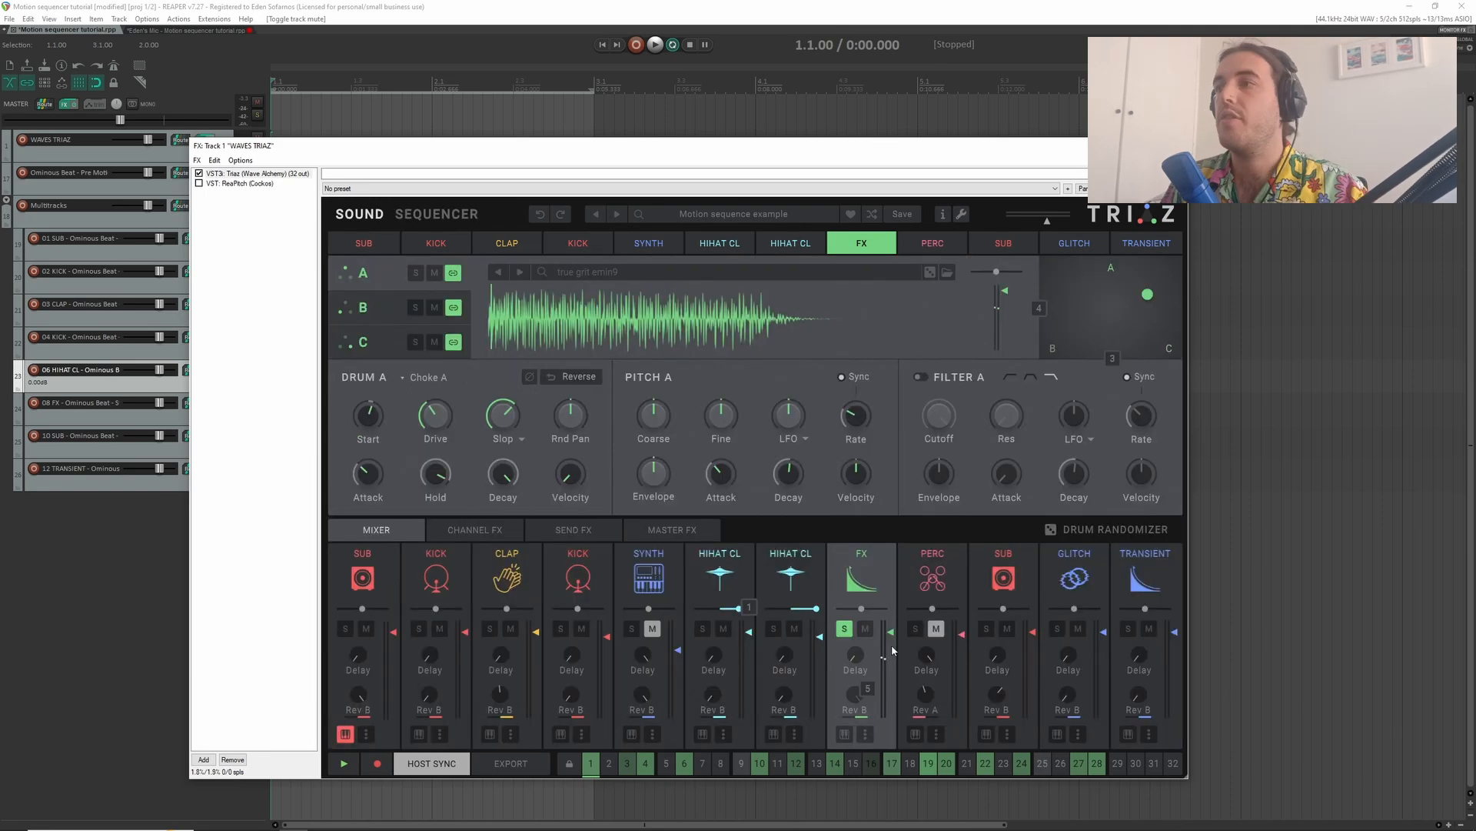
pyautogui.click(846, 629)
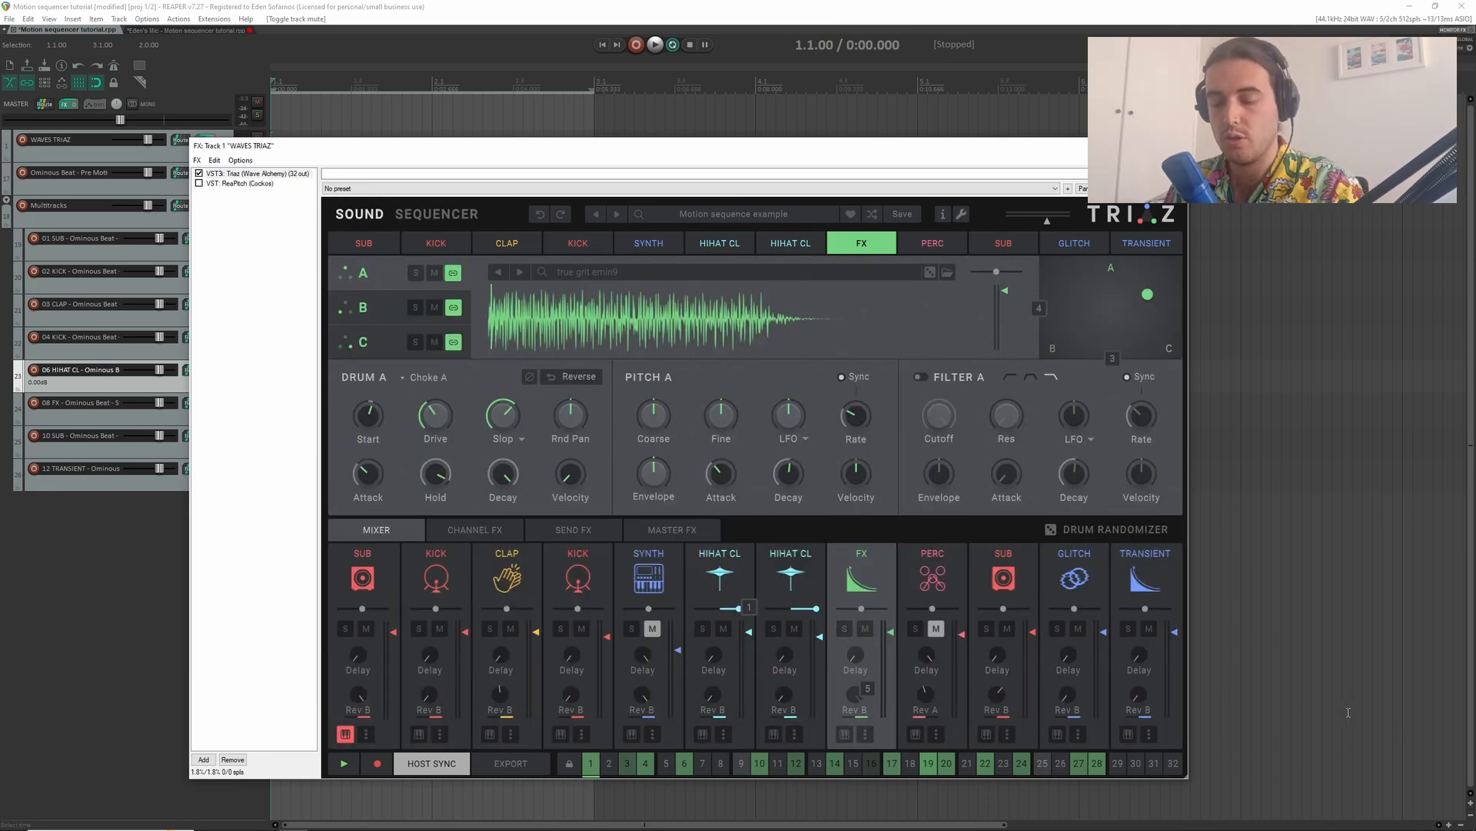
pyautogui.press('space')
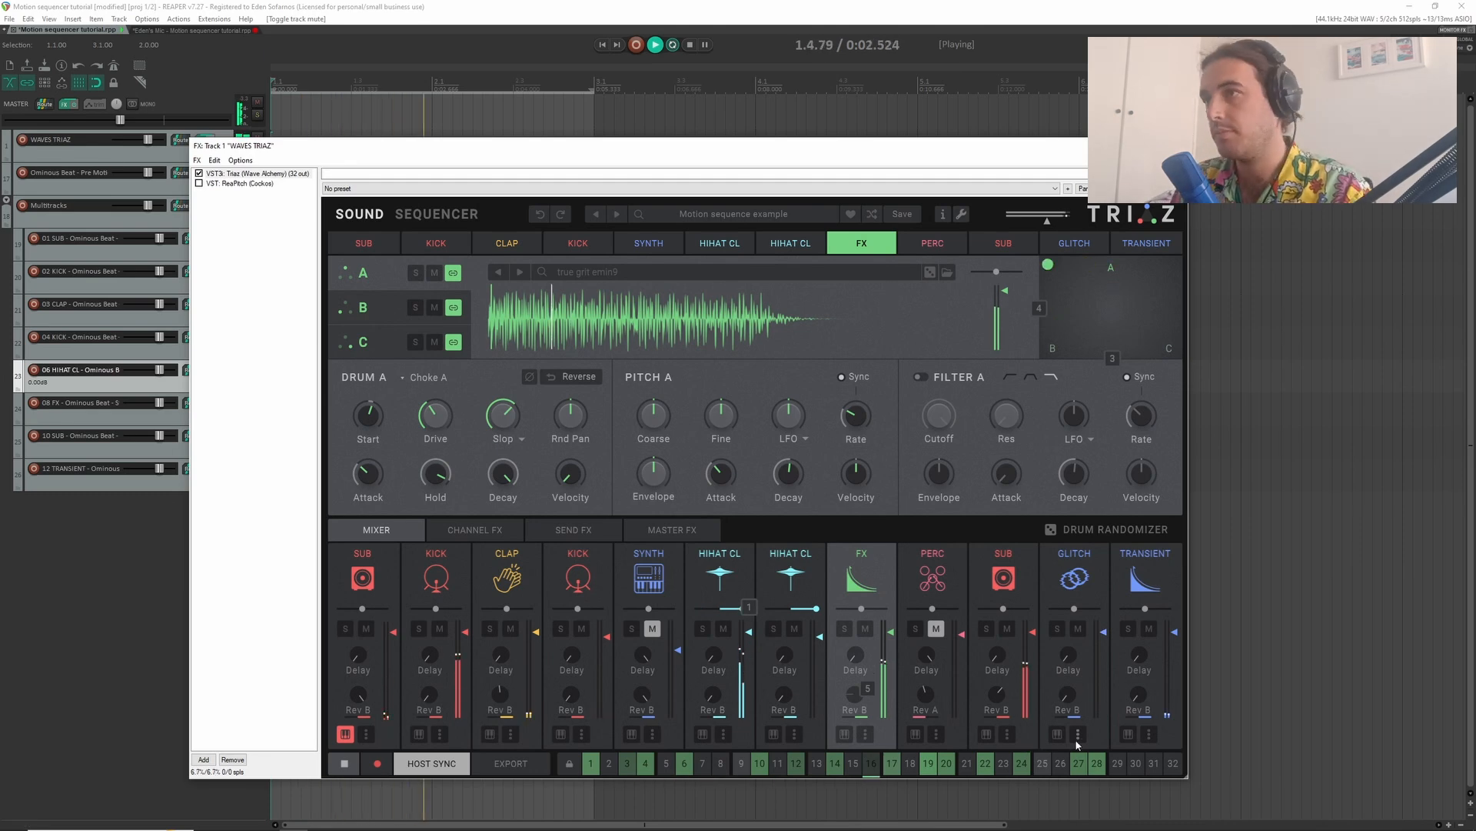
pyautogui.press('space')
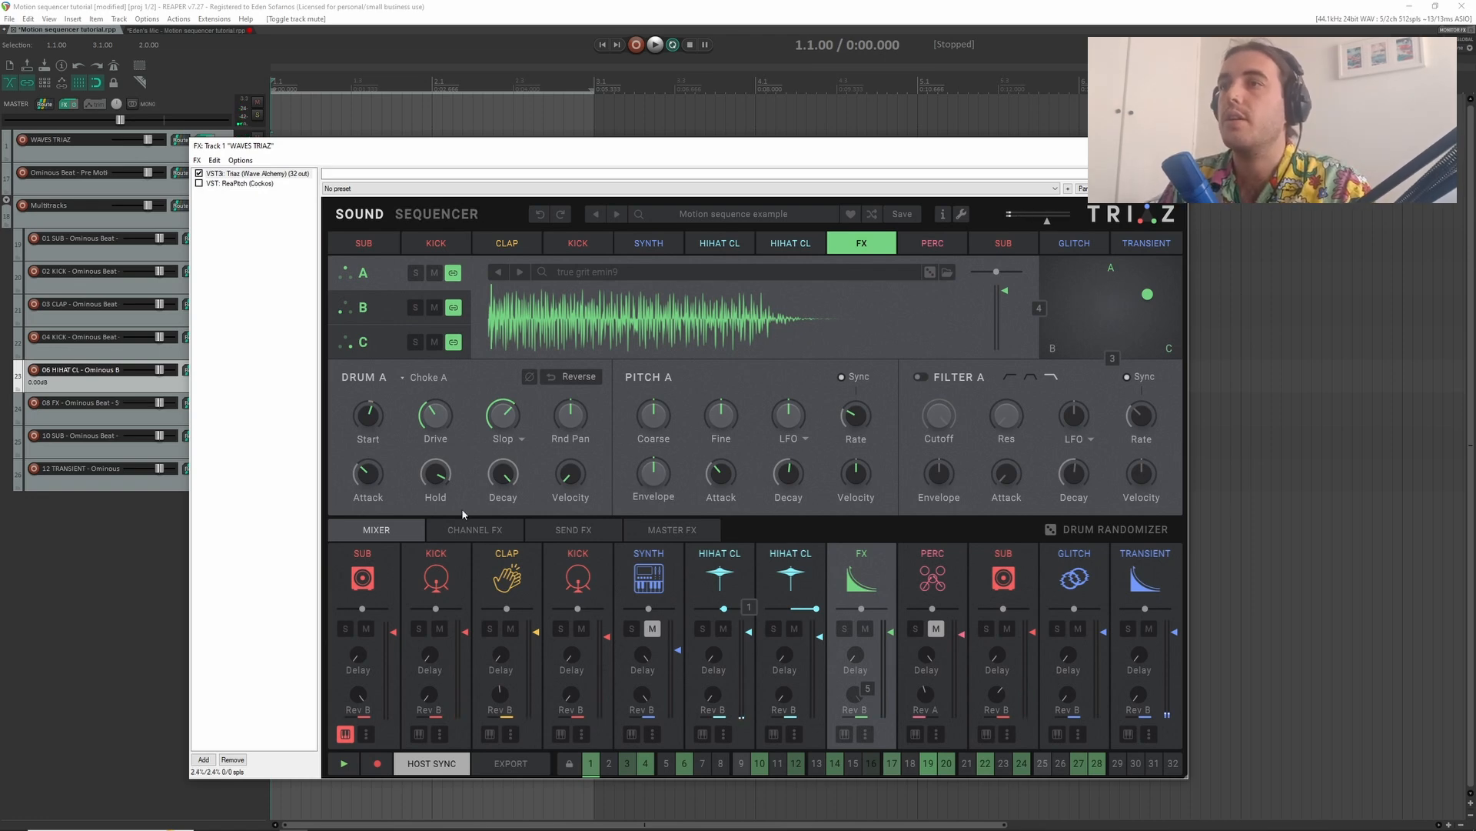
# - Assign the kick's layer A coarse pitch to Motion SEQ 6 and vary the values across its motion lane
pyautogui.click(436, 577)
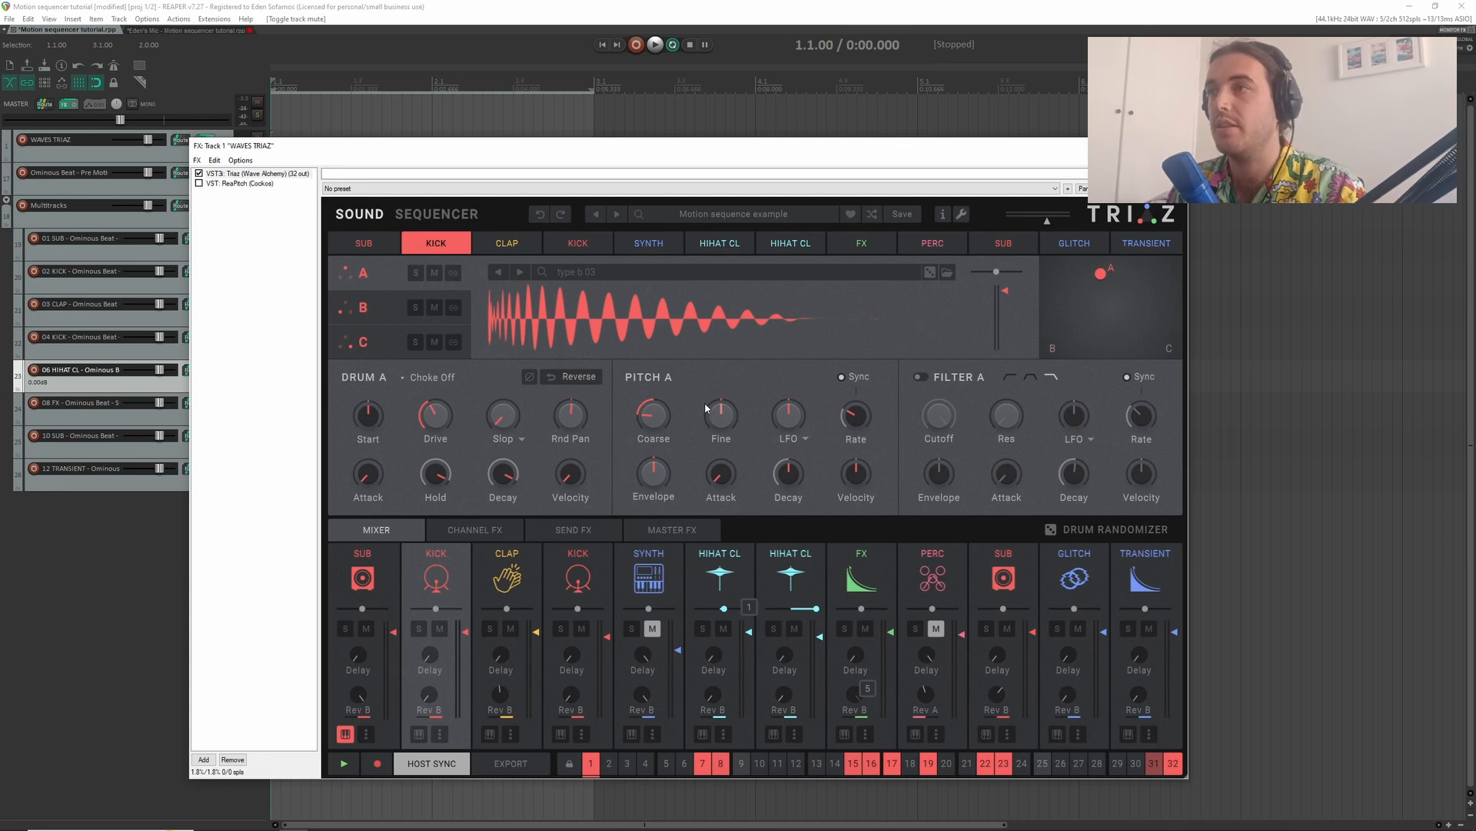
pyautogui.rightClick(653, 418)
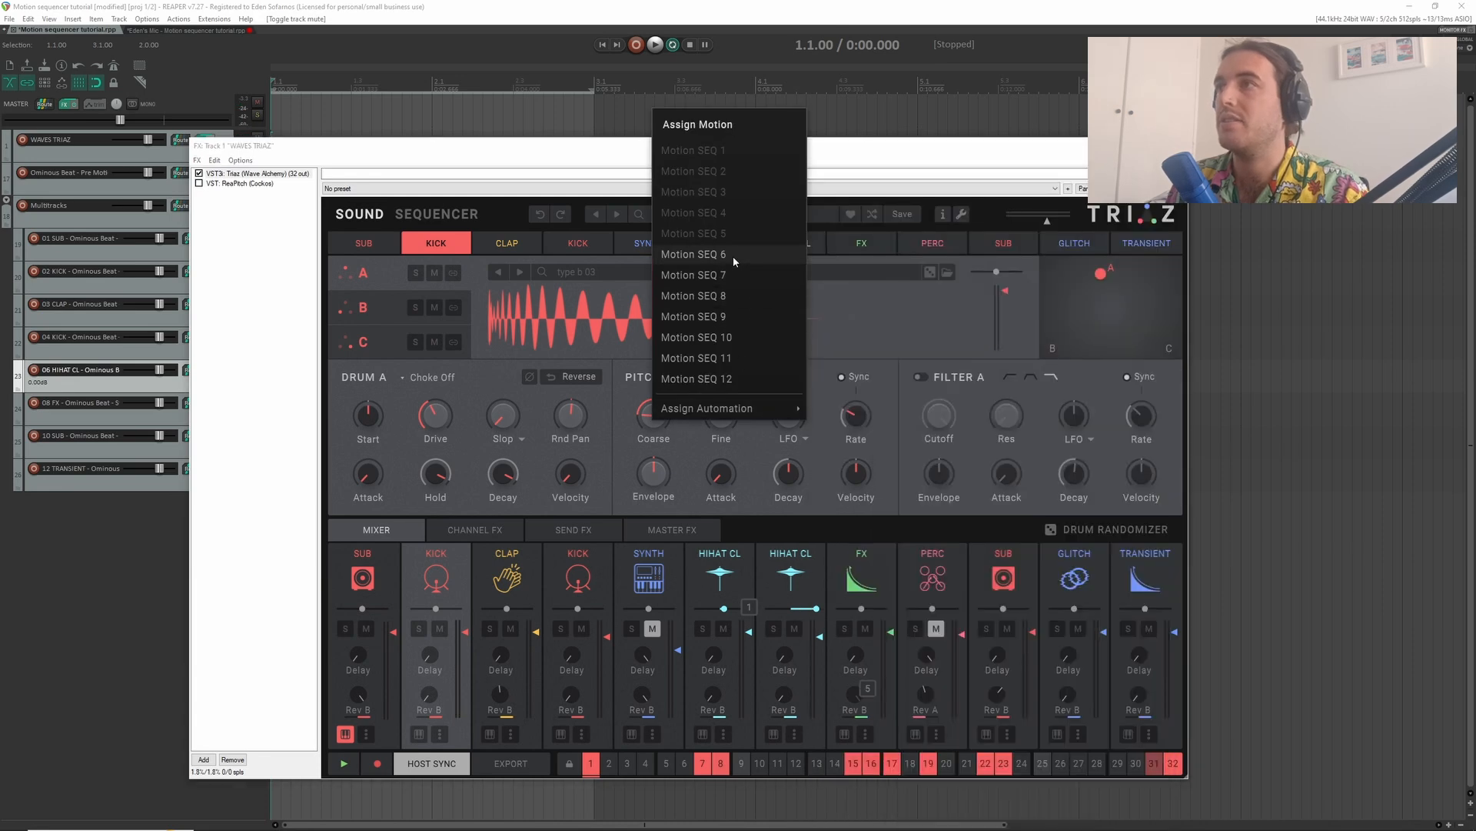
pyautogui.click(732, 256)
pyautogui.click(443, 214)
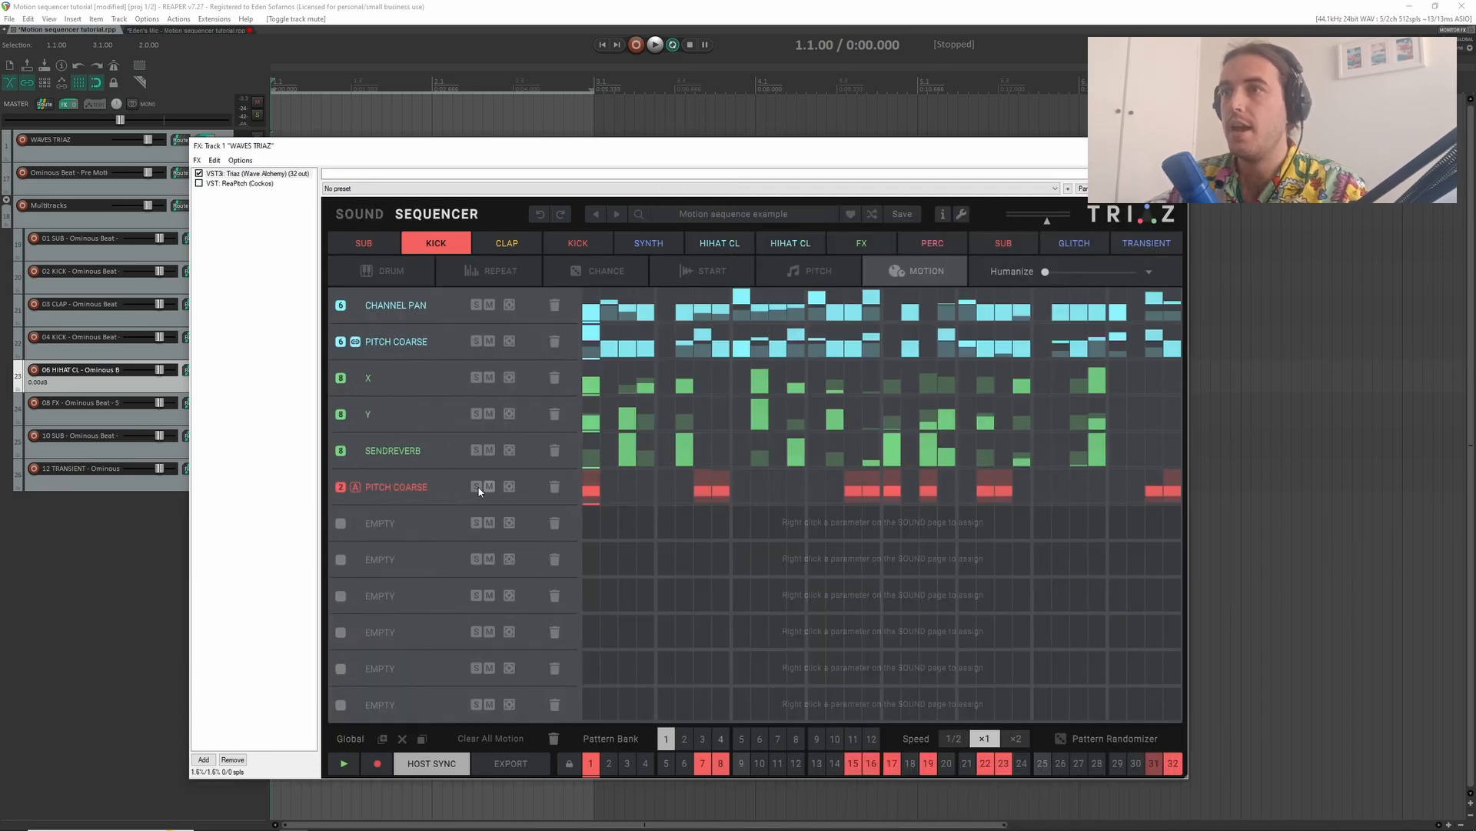
pyautogui.click(357, 487)
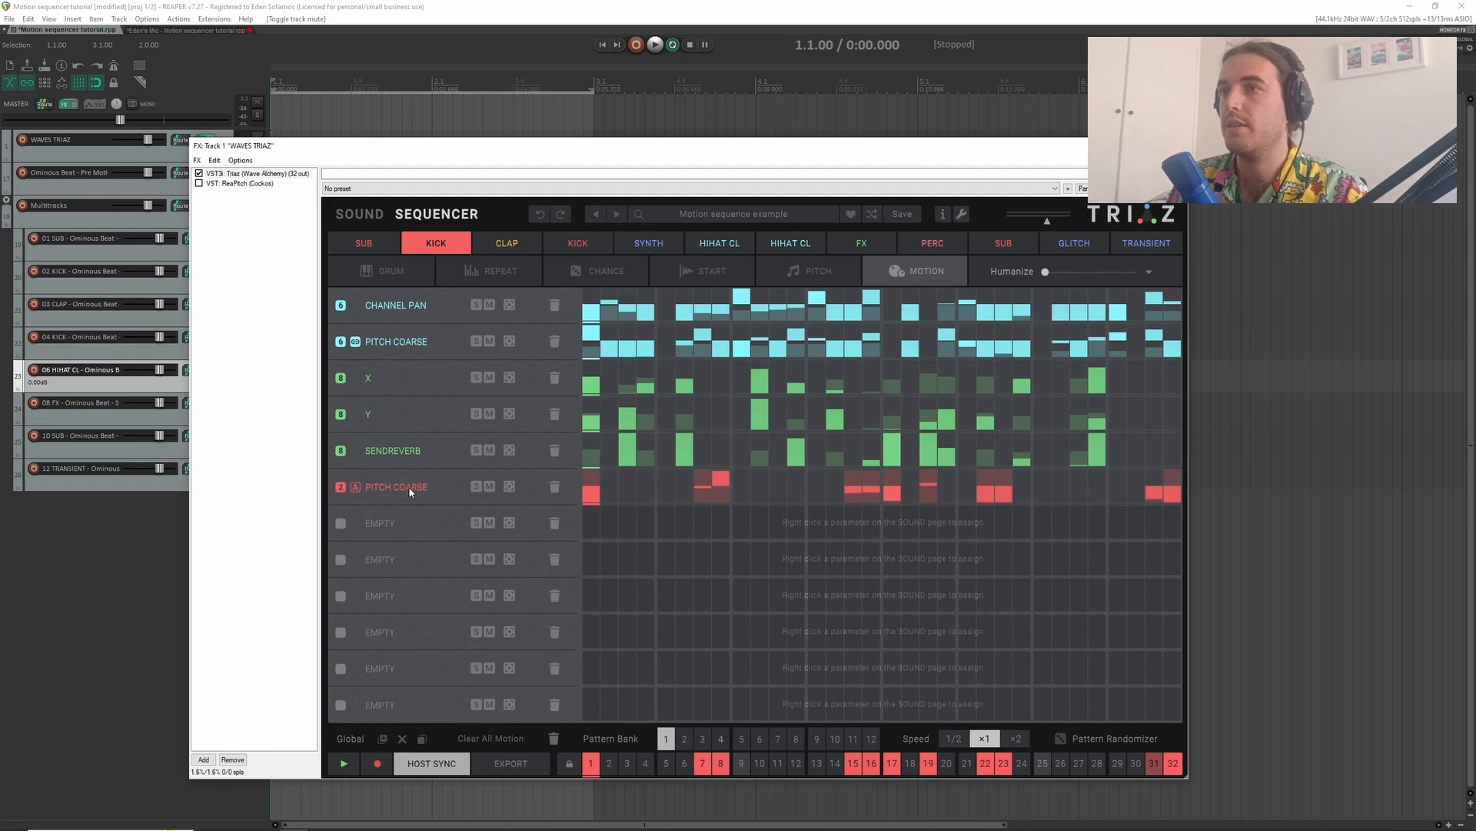
# - Solo the kick's pitch motion lane and, during playback, raise step 32 to 13 st
pyautogui.click(476, 487)
pyautogui.press('space')
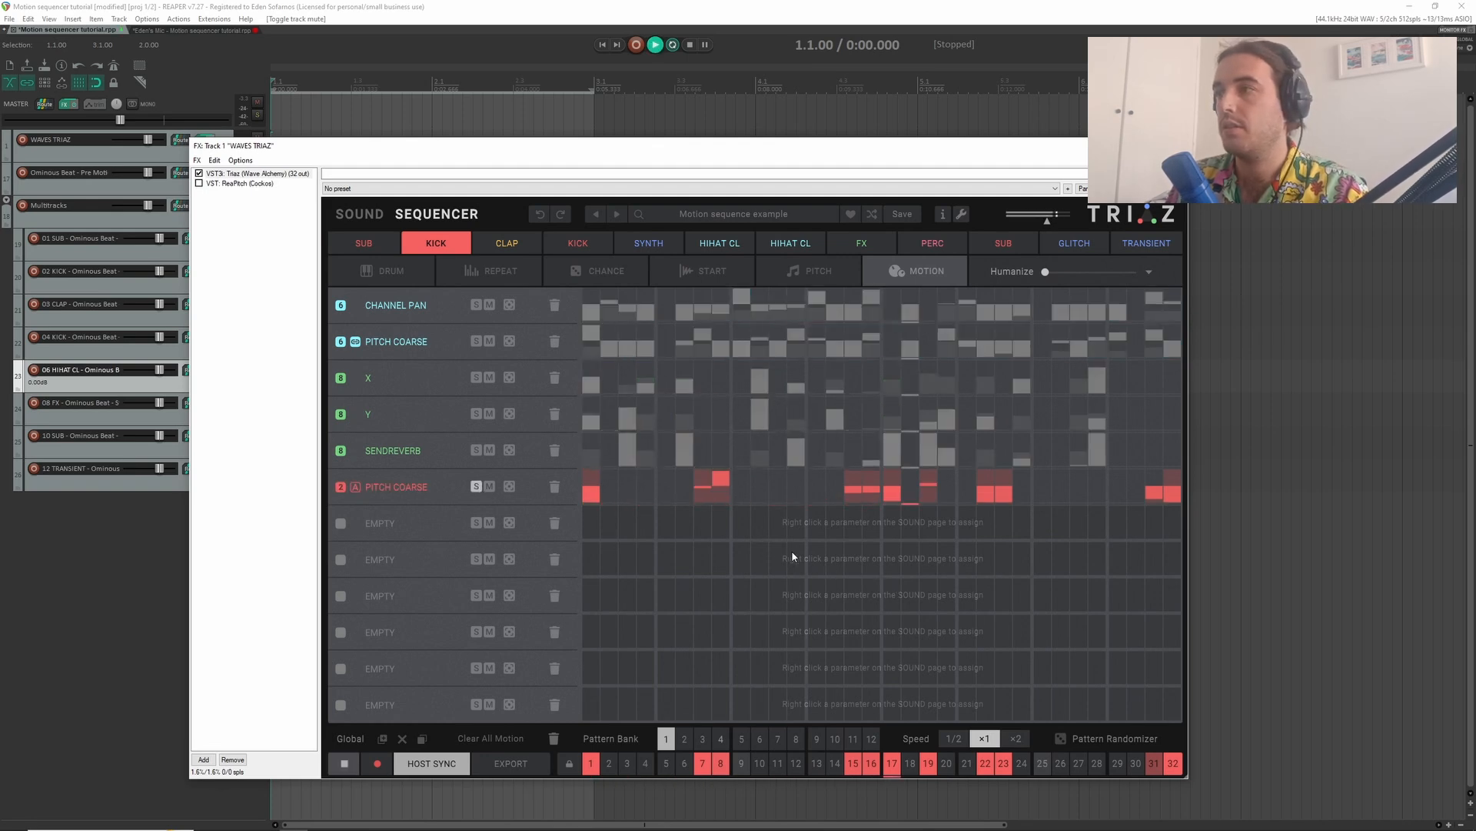
pyautogui.click(1178, 476)
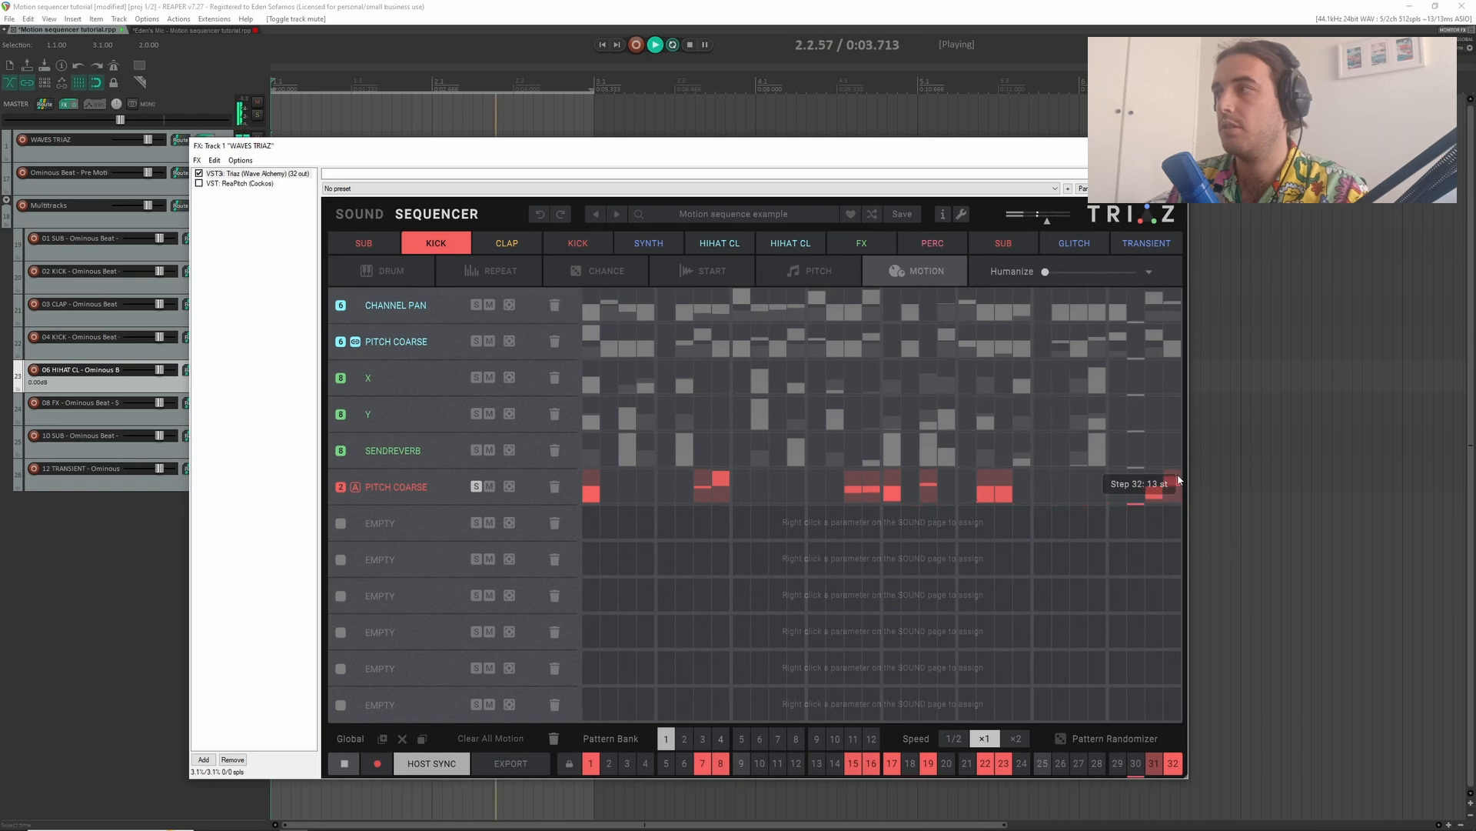
# - Unsolo the kick's pitch motion lane and audition the full beat on the Sound page
pyautogui.click(476, 487)
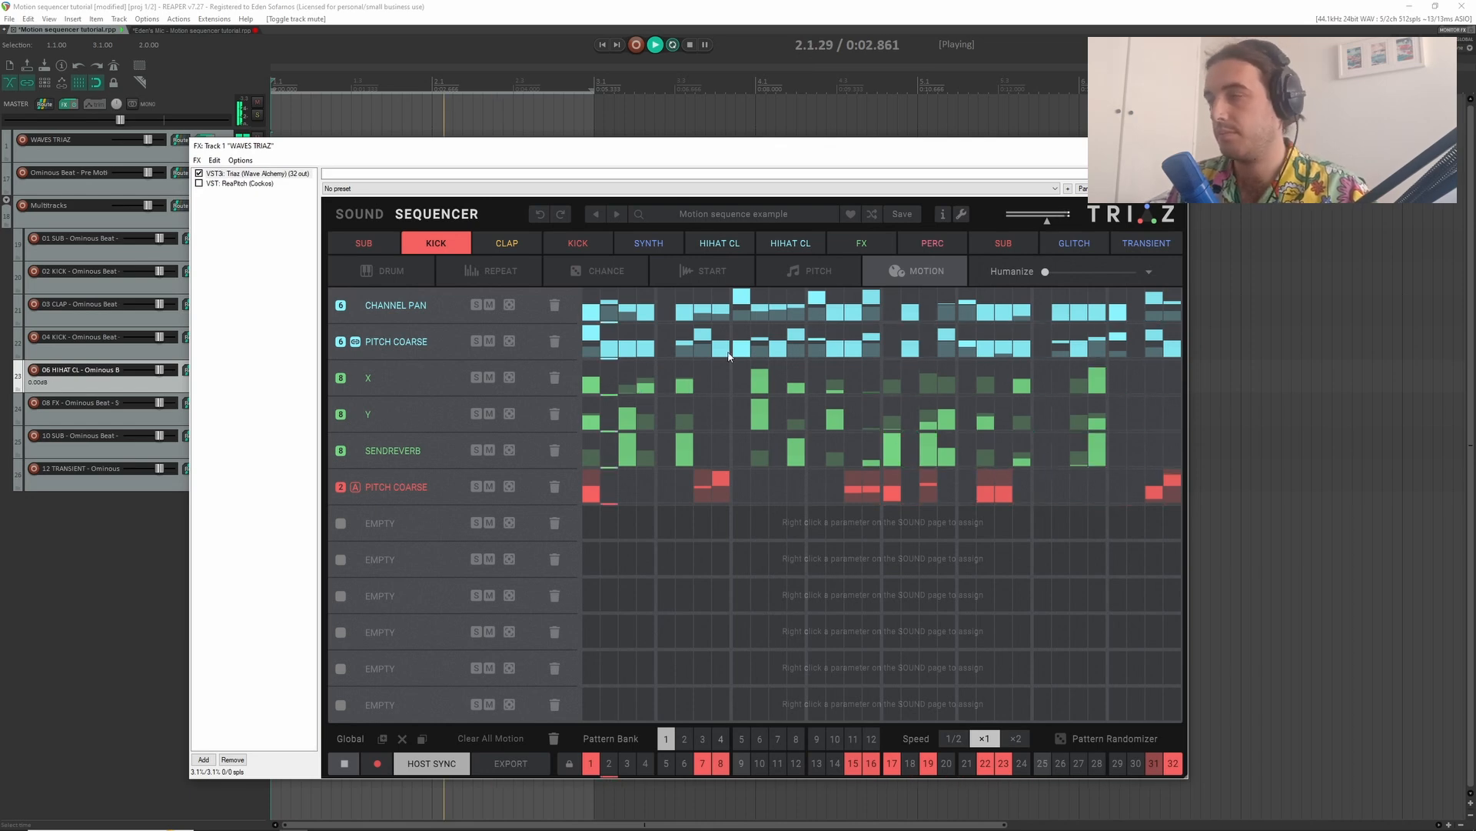
pyautogui.click(360, 214)
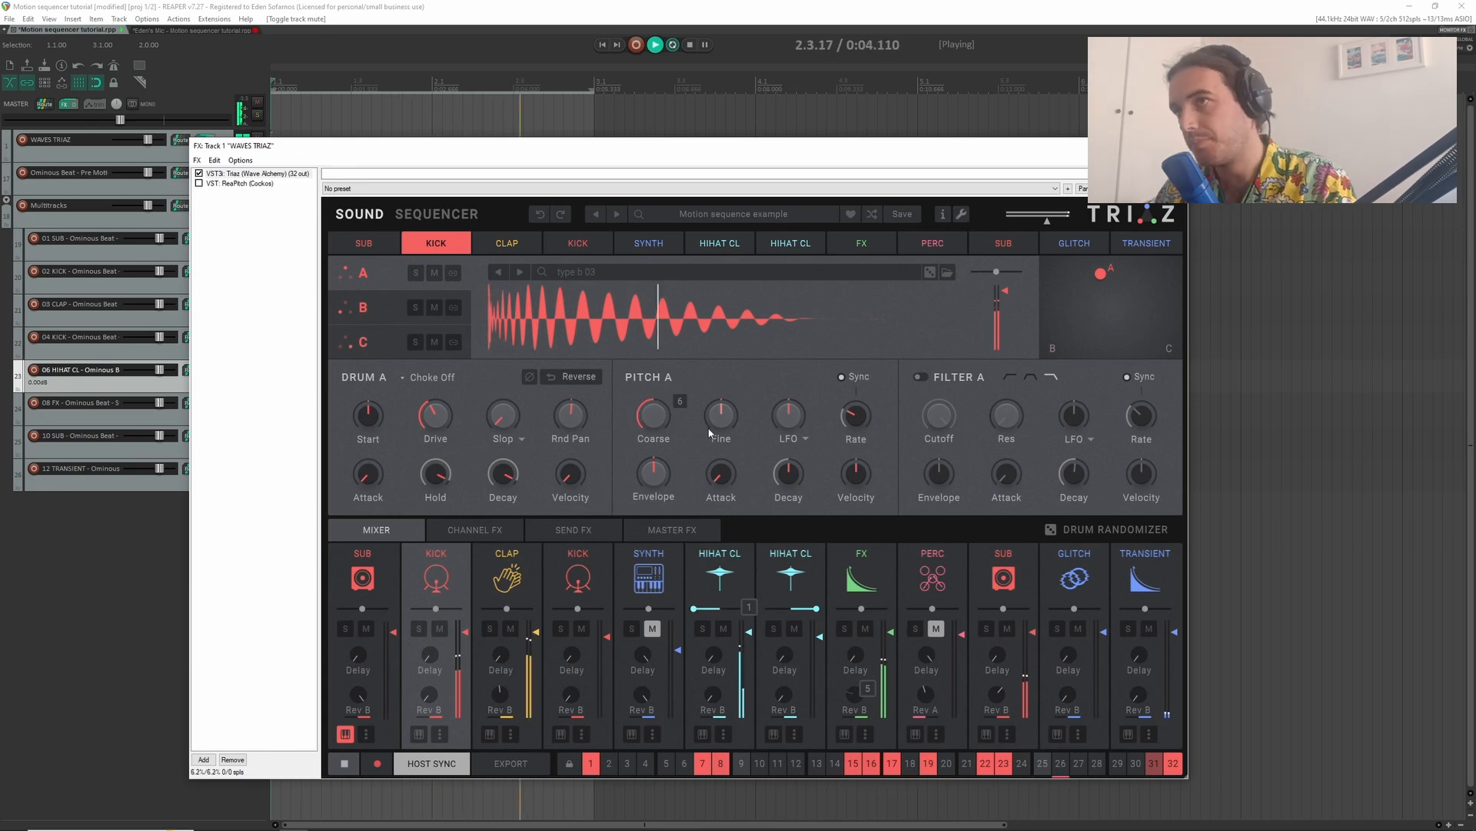
pyautogui.press('space')
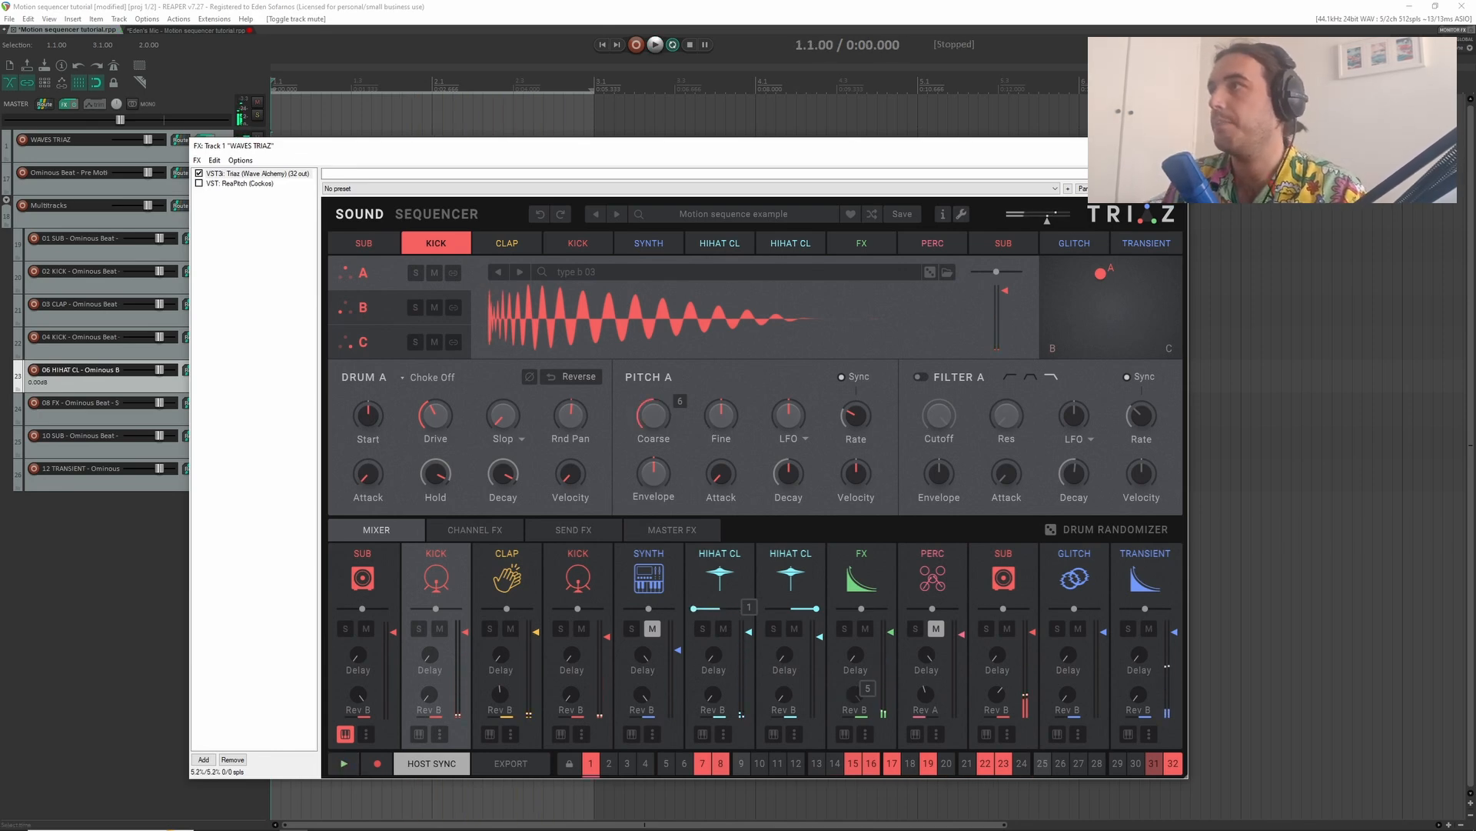
# - Close the plug-in window, then unmute and solo the Ominous Beat - Pre Mob track
pyautogui.click(1175, 146)
pyautogui.scroll(2, 280, 191)
pyautogui.scroll(2, 284, 196)
pyautogui.scroll(2, 316, 242)
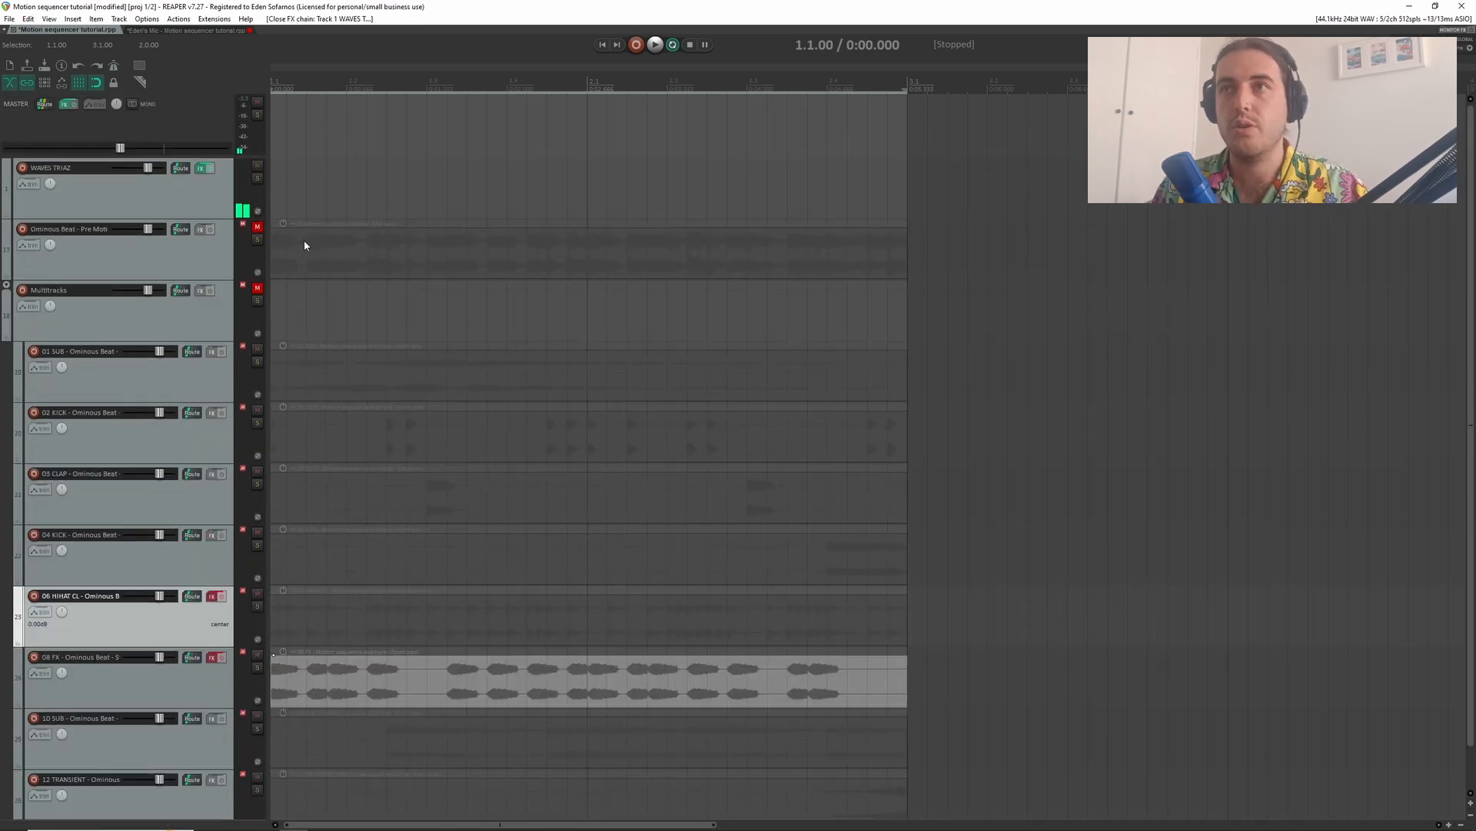
pyautogui.click(257, 226)
pyautogui.click(258, 240)
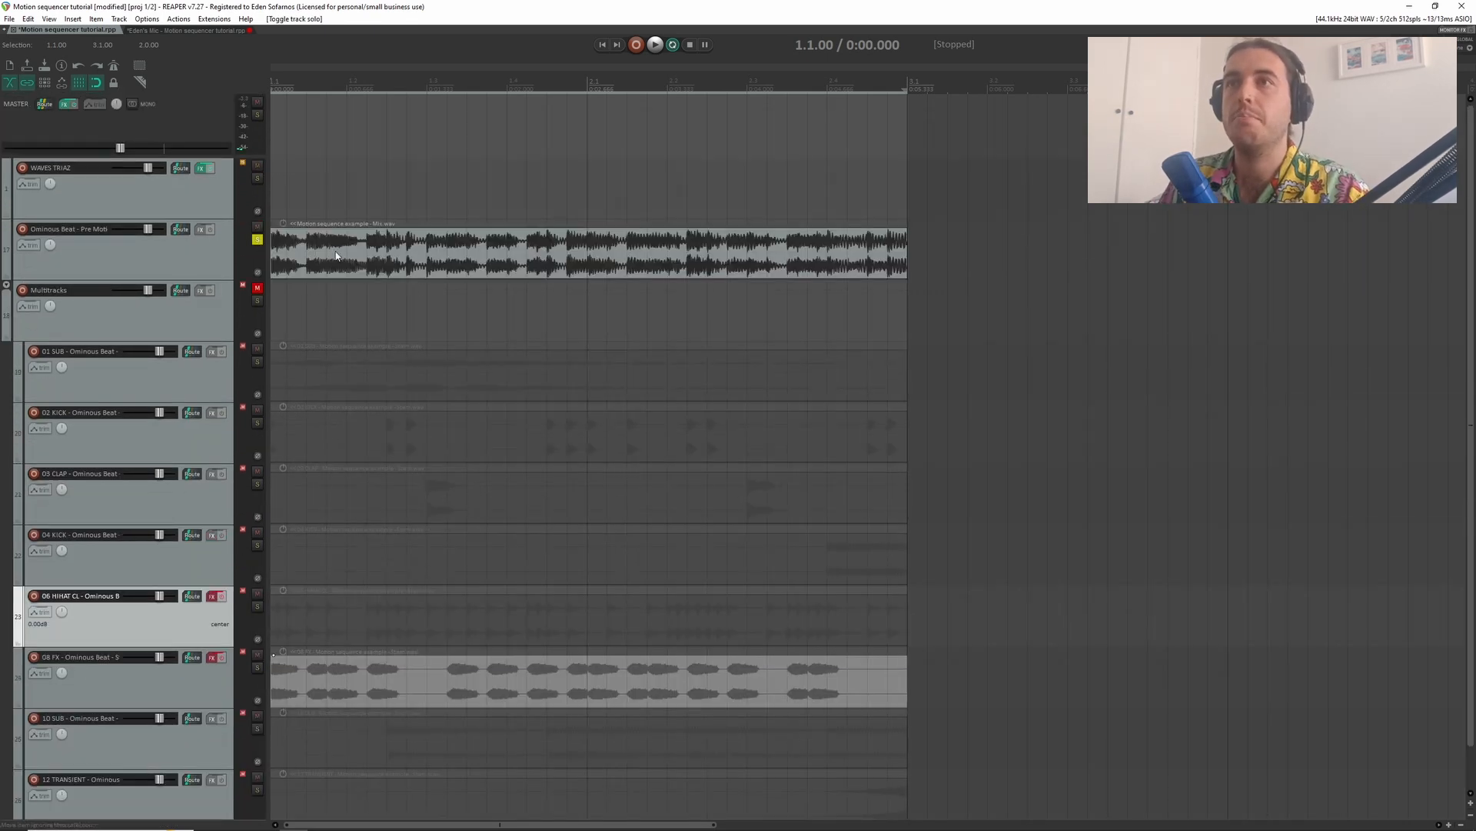
# - Listen to the soloed bounced mix on the Ominous Beat track
pyautogui.scroll(-2, 289, 247)
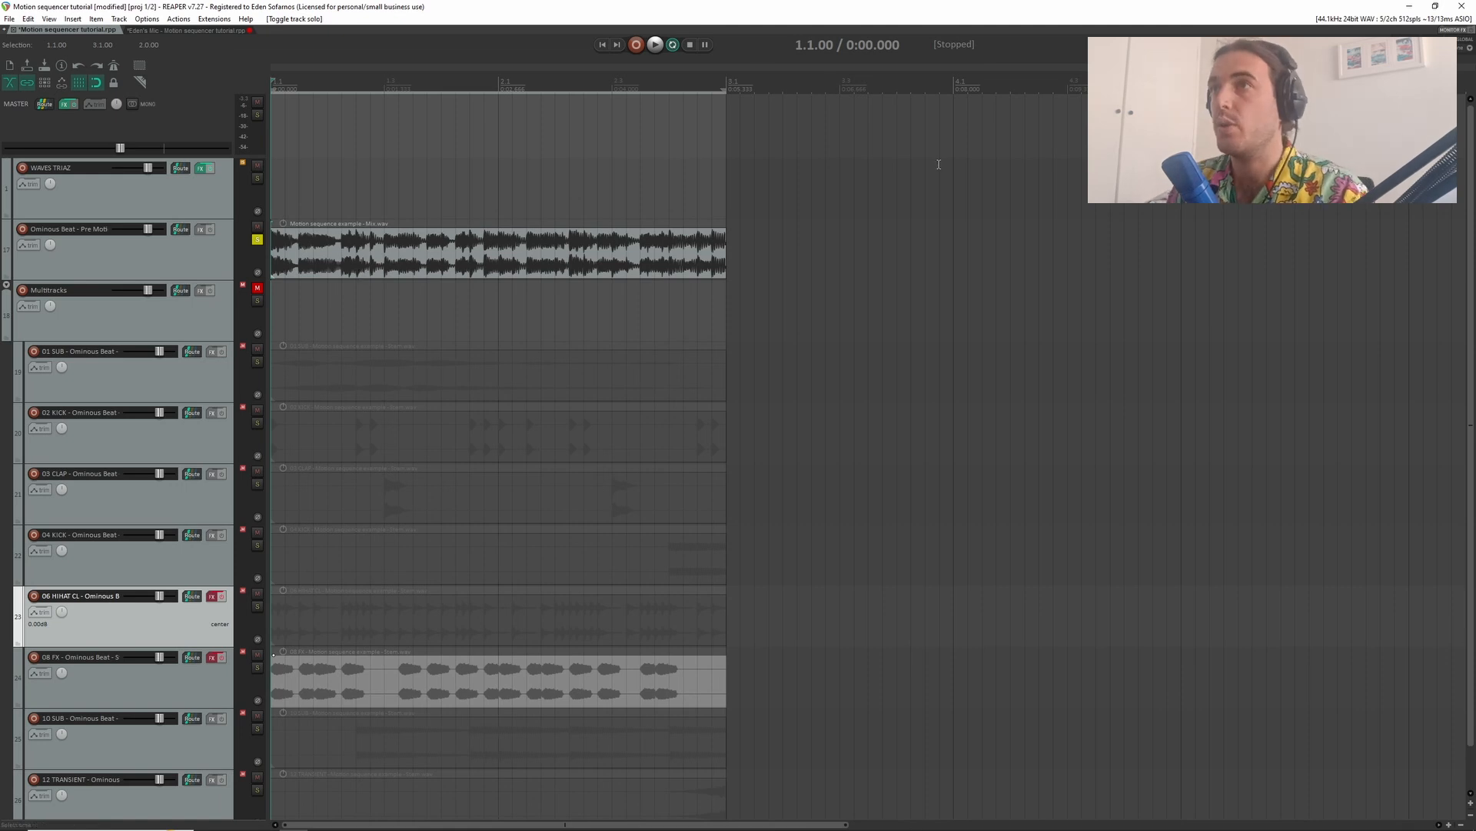
pyautogui.press('space')
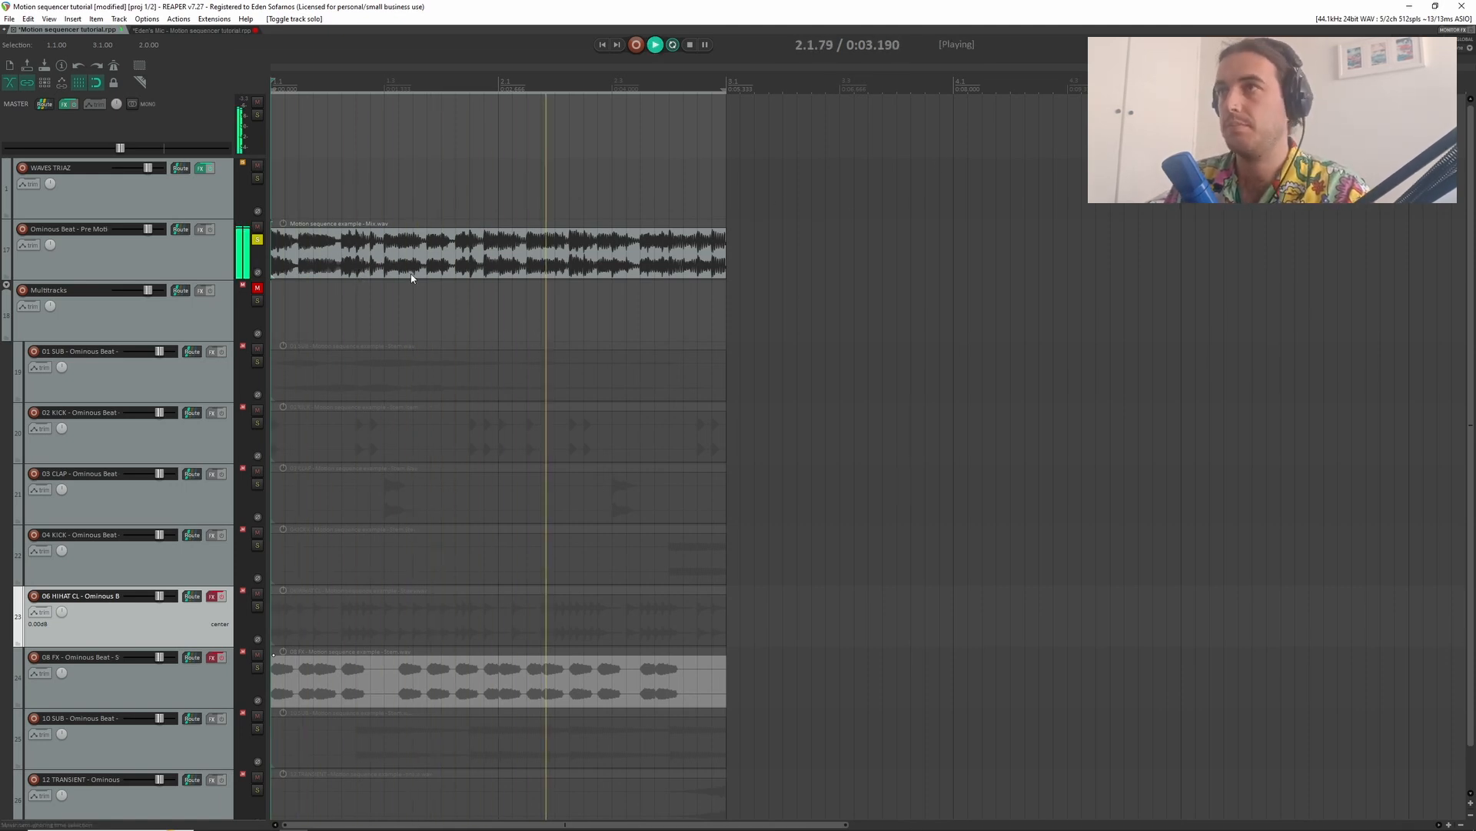
pyautogui.press('space')
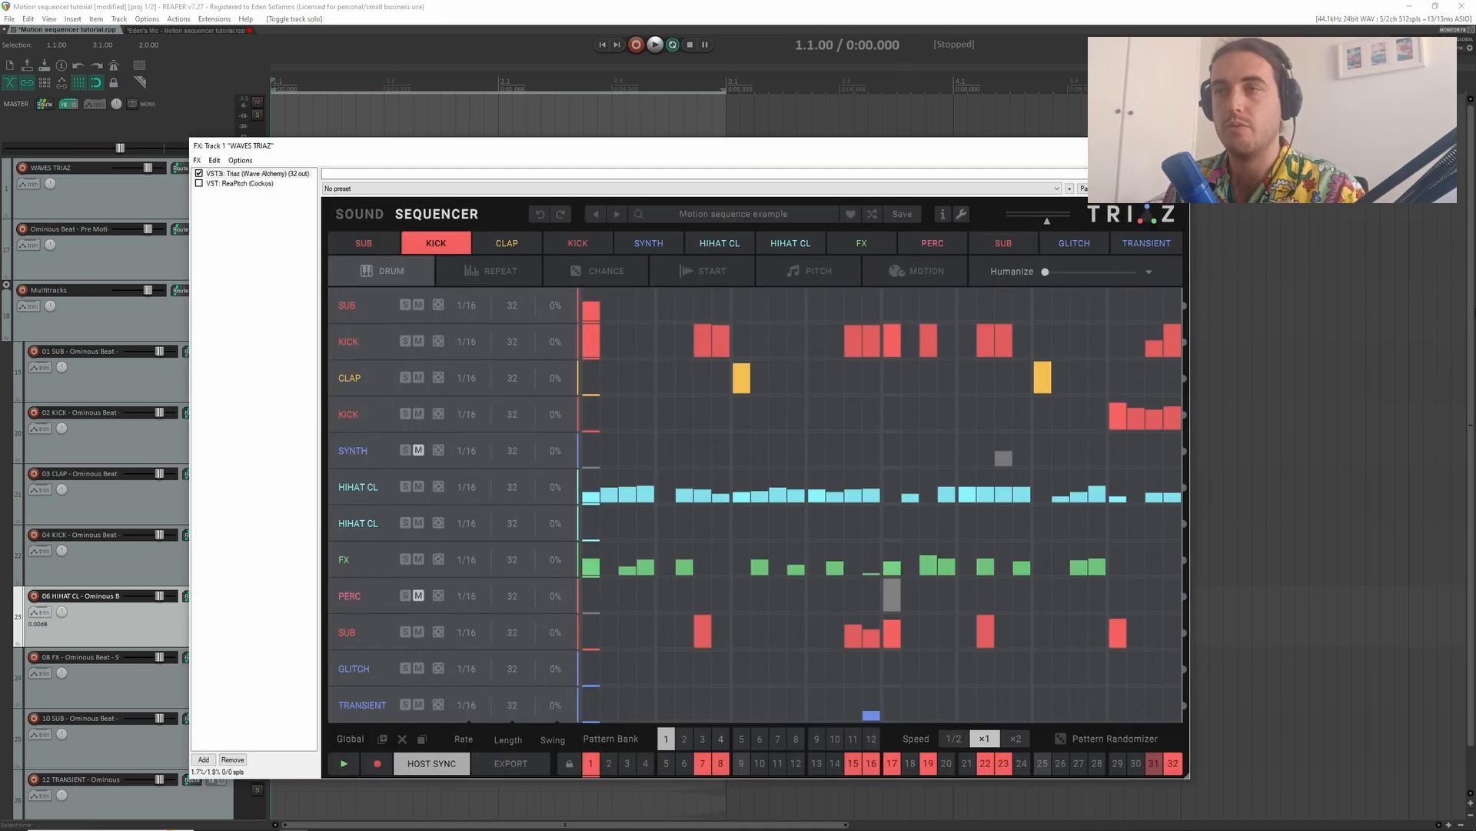
# - Audition the Triaz pattern on the drum sequencer page and close the plug-in window
pyautogui.press('space')
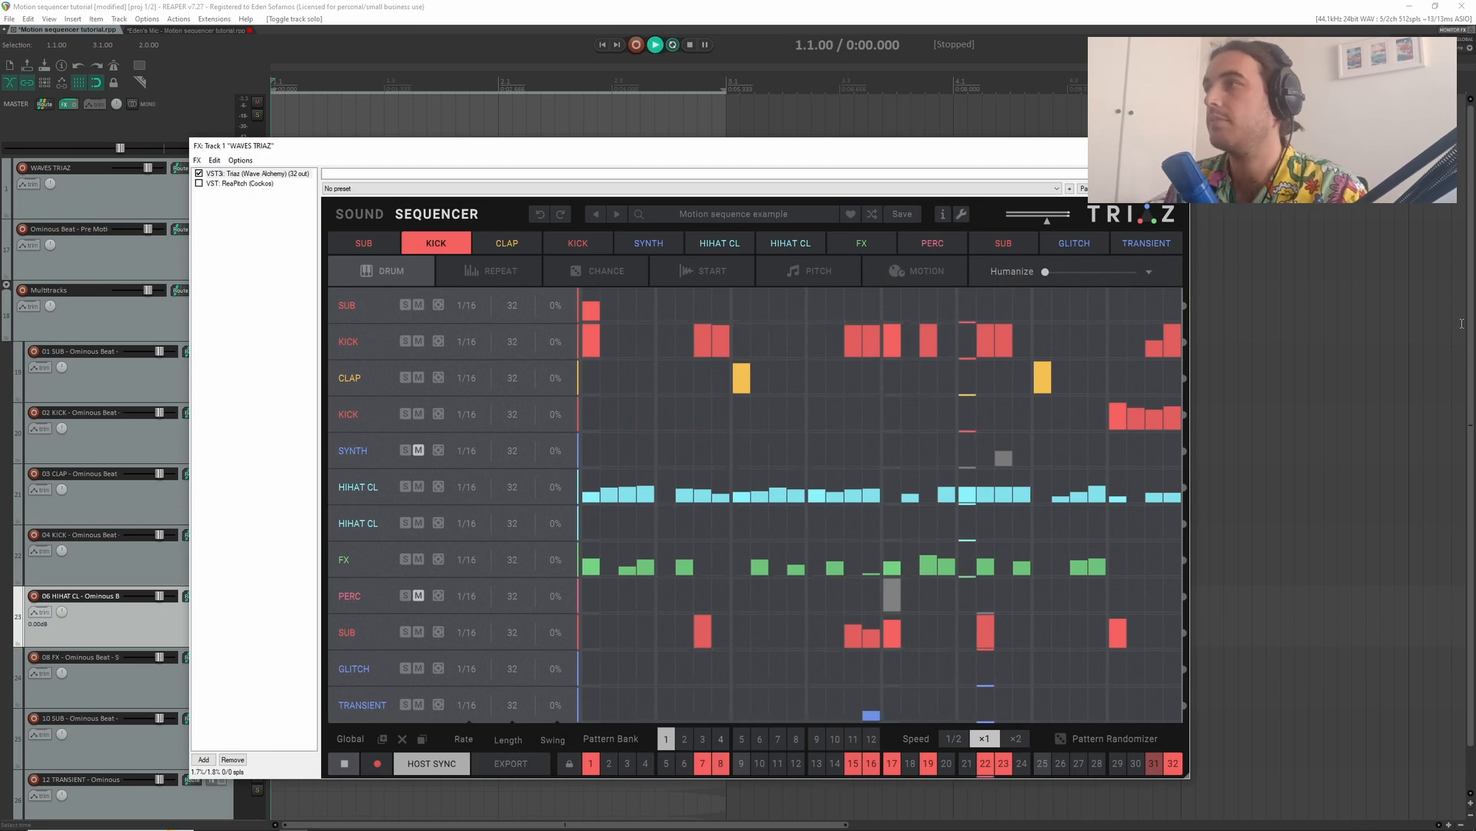
pyautogui.press('space')
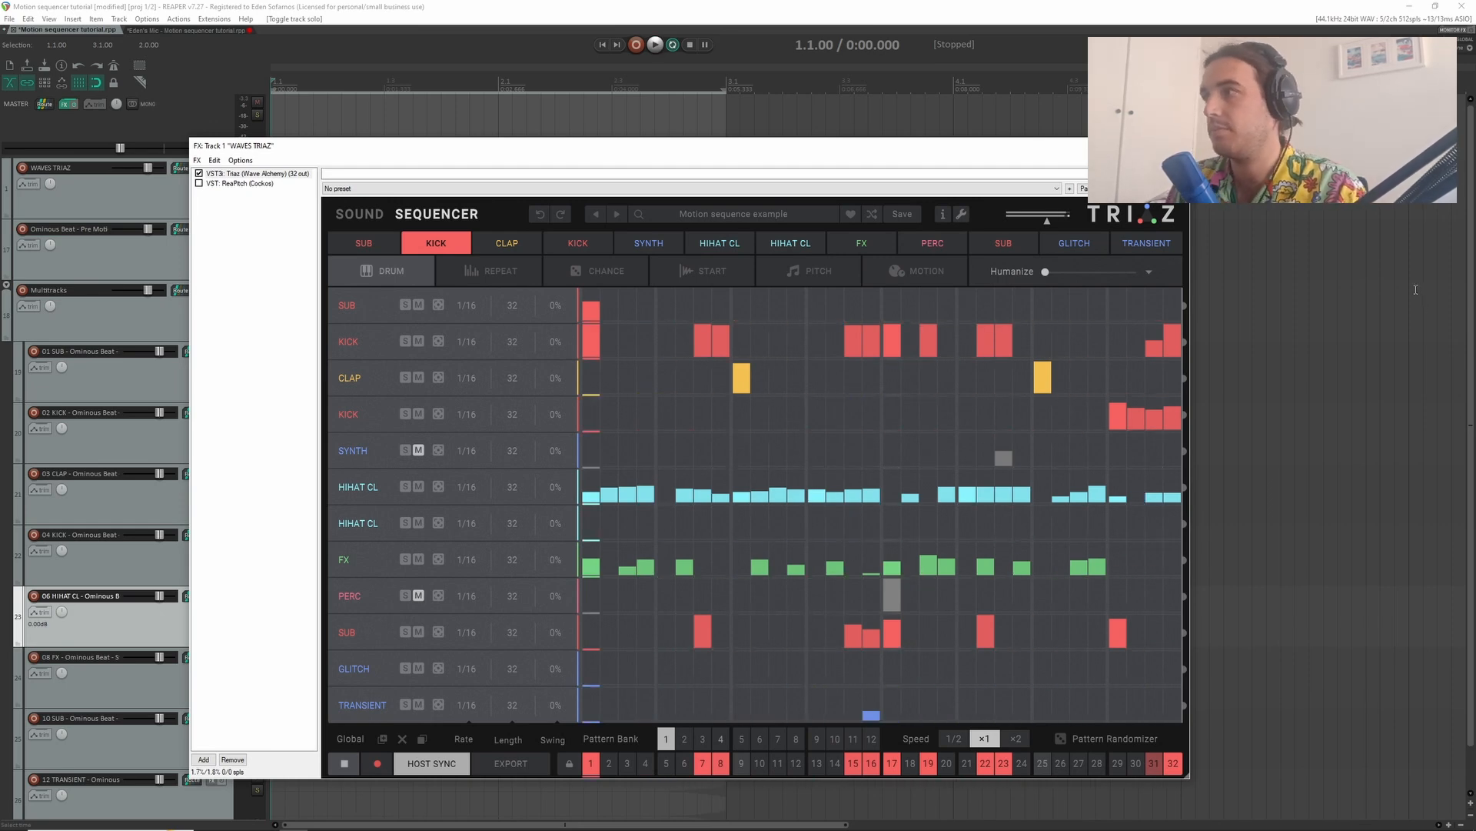
pyautogui.press('Escape')
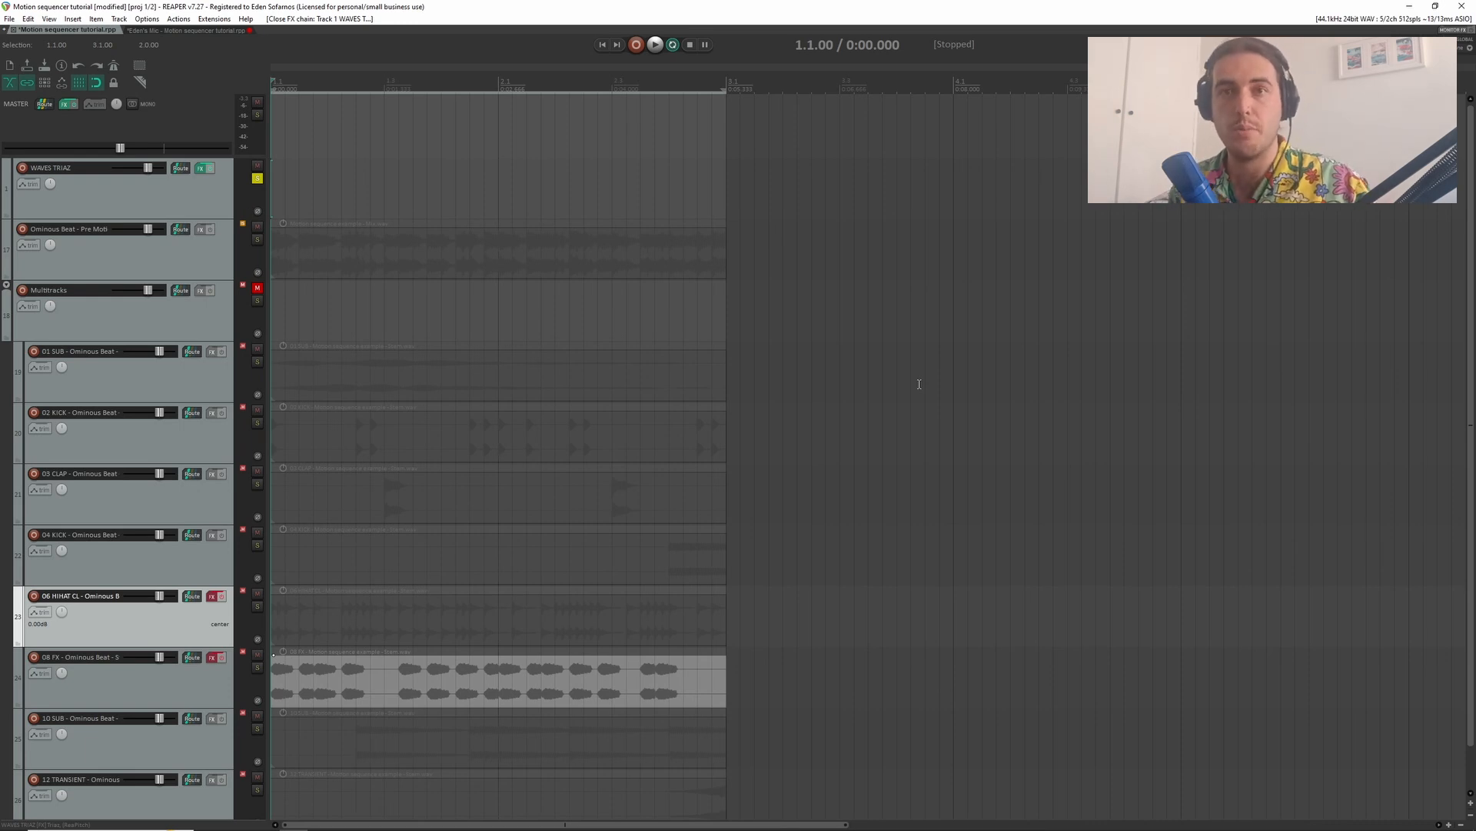
# - Mute the WAVES TRIAZ and Ominous Beat - Pre Mob tracks, unmute the Multitracks folder and look over its stems
pyautogui.hotkey('ctrl', 'z')
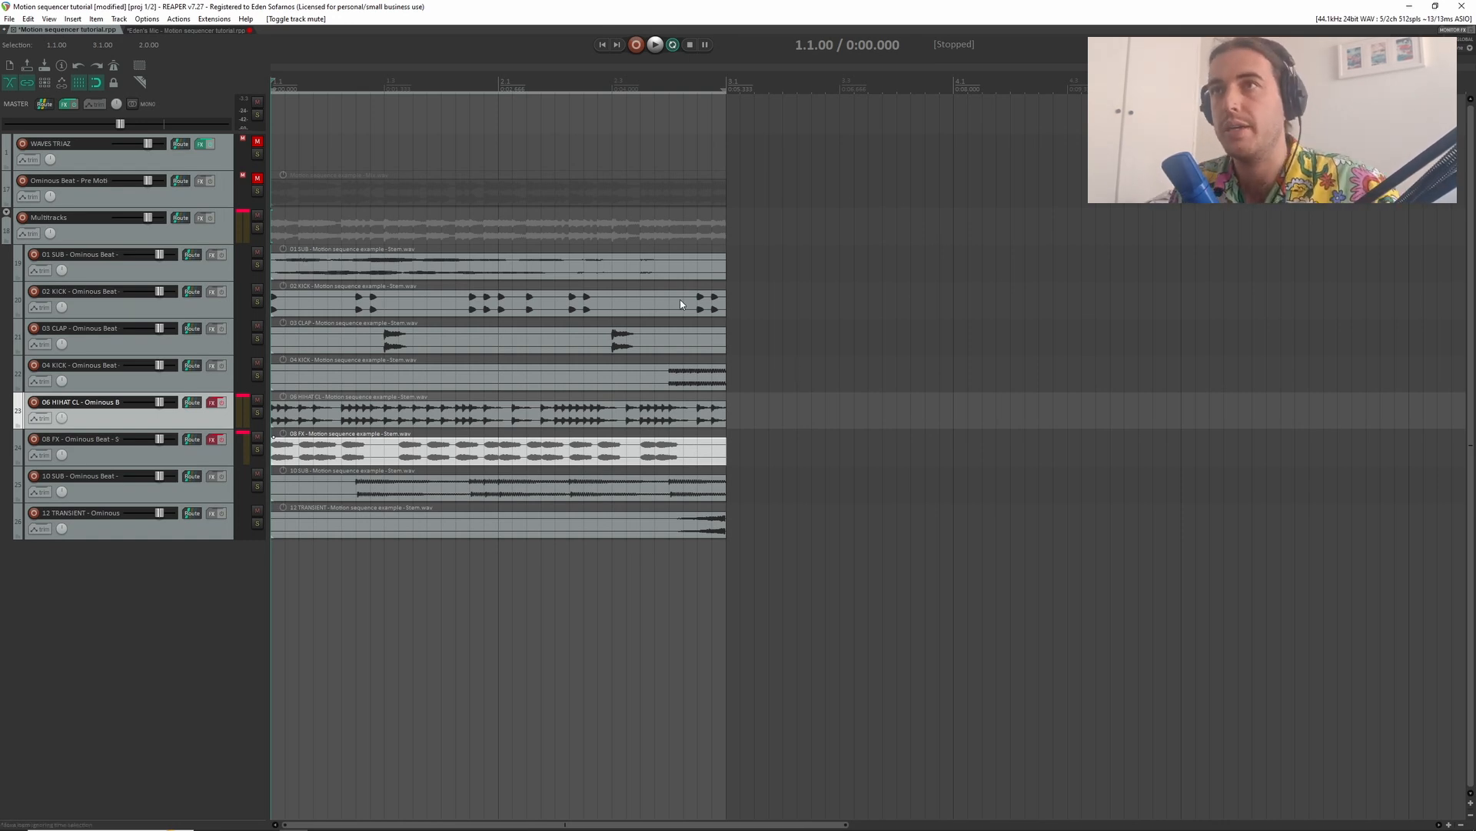
pyautogui.scroll(3, 360, 312)
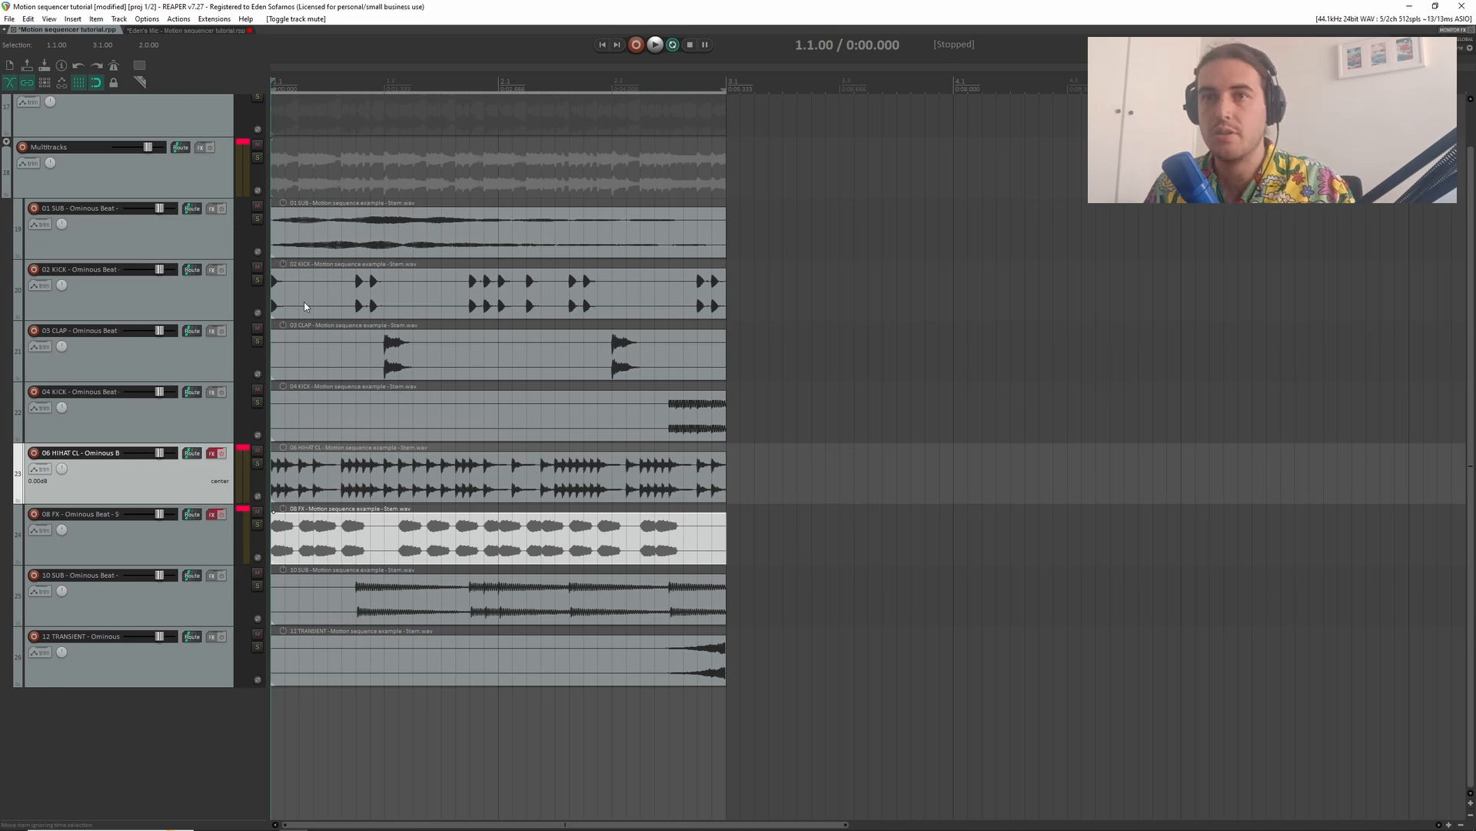
pyautogui.scroll(2, 321, 228)
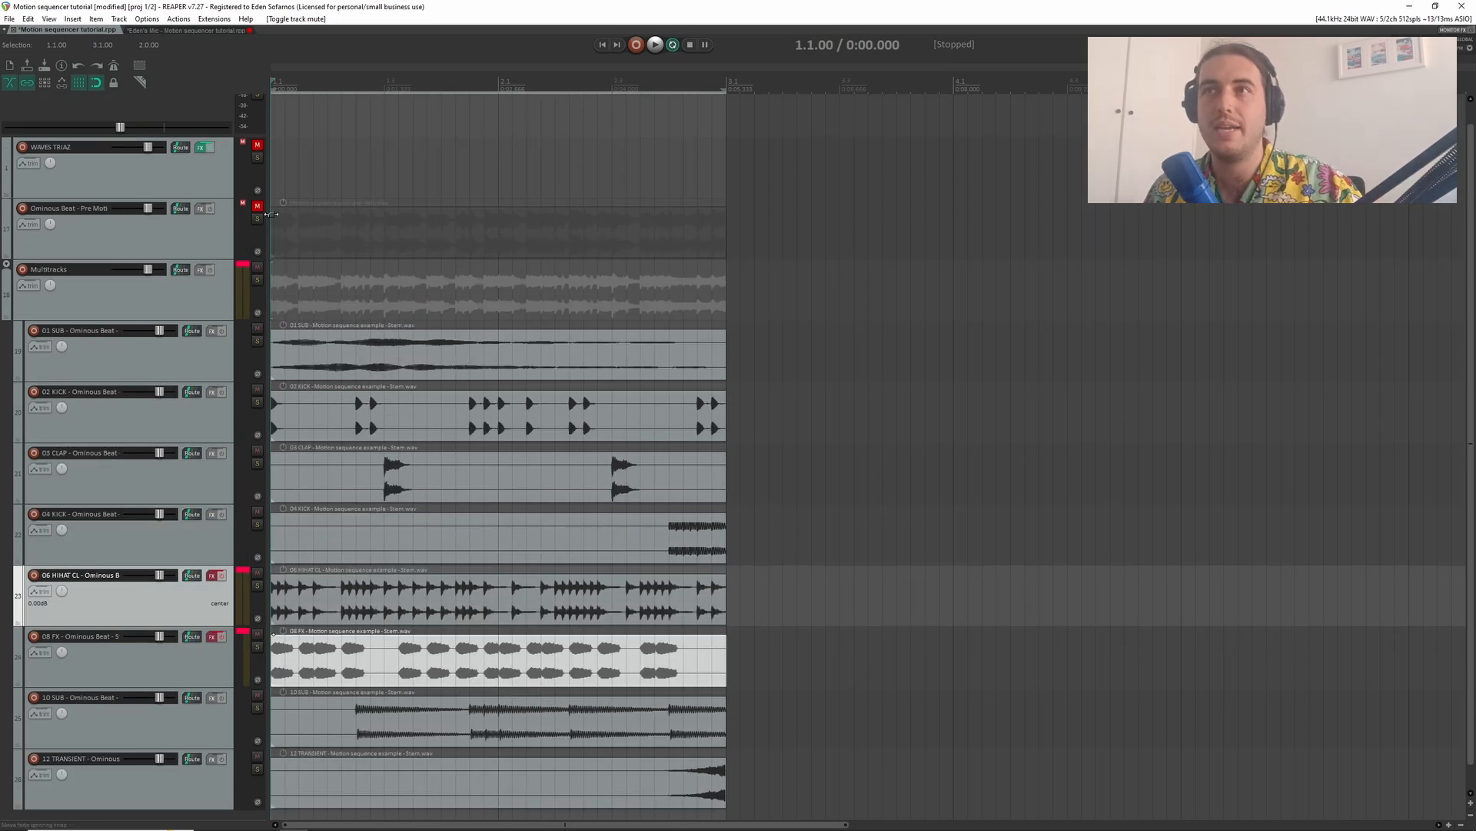
pyautogui.scroll(-1, 394, 316)
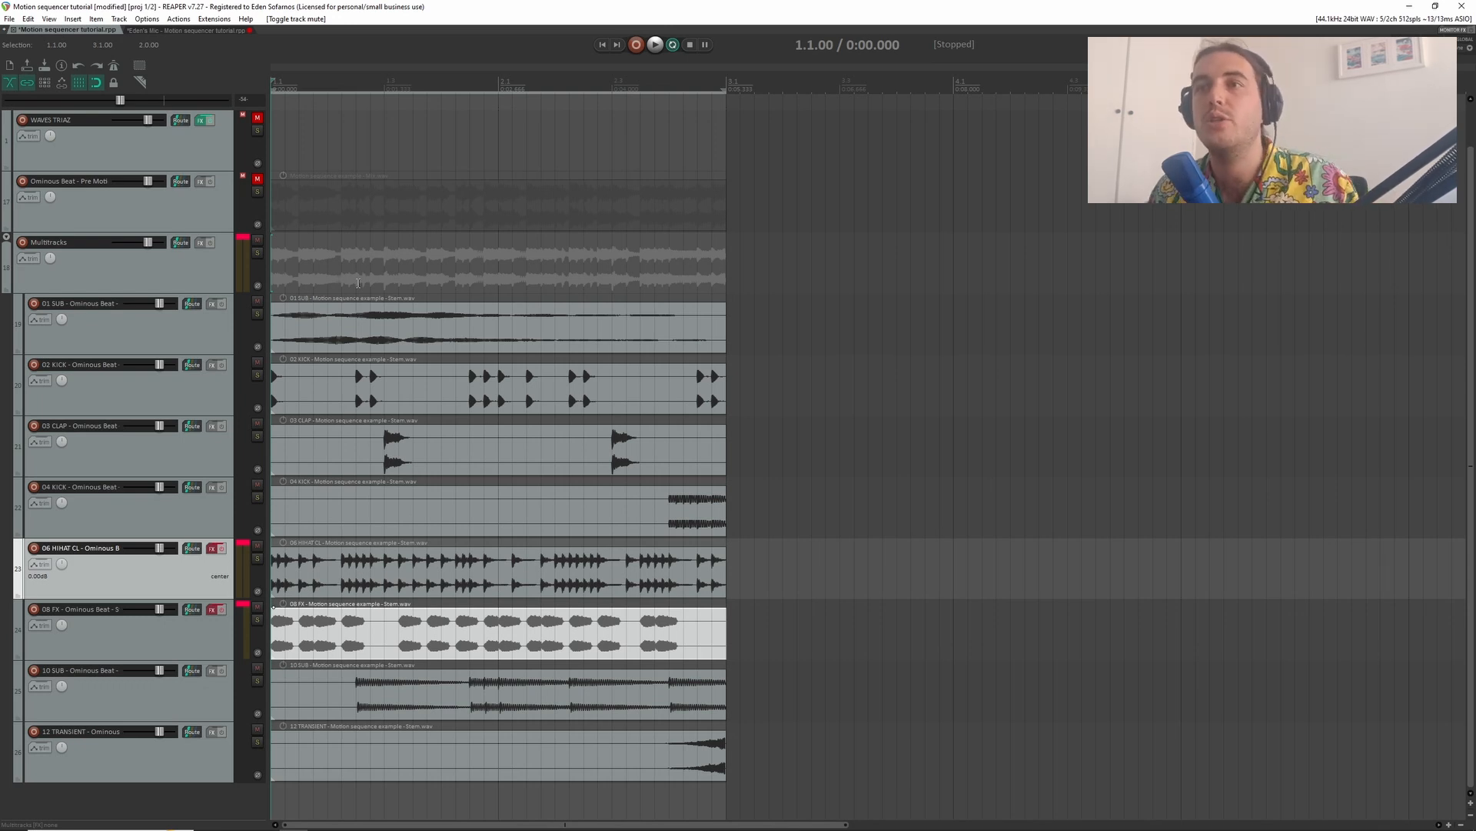
pyautogui.scroll(3, 343, 440)
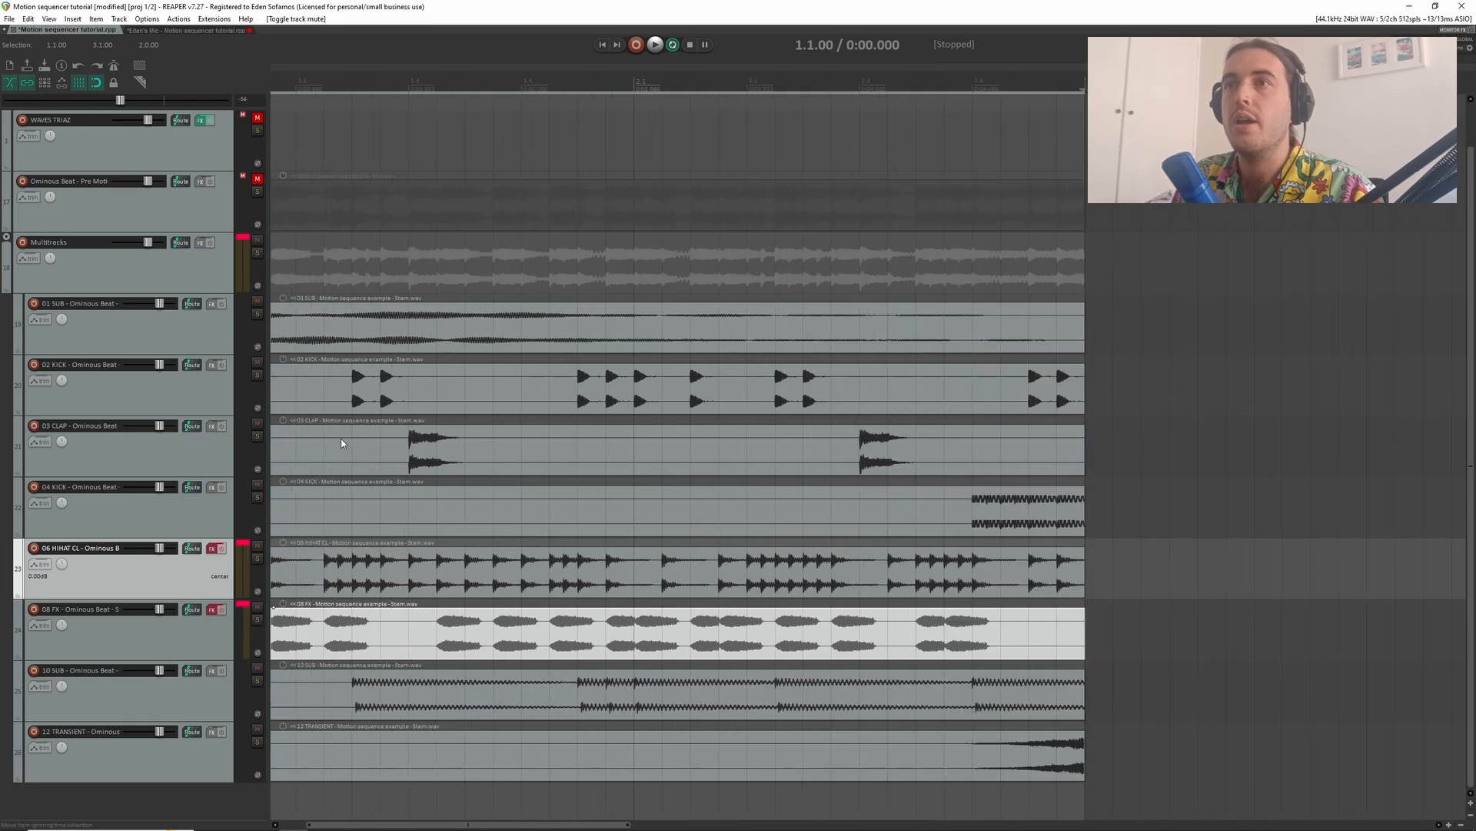
pyautogui.scroll(-3, 350, 354)
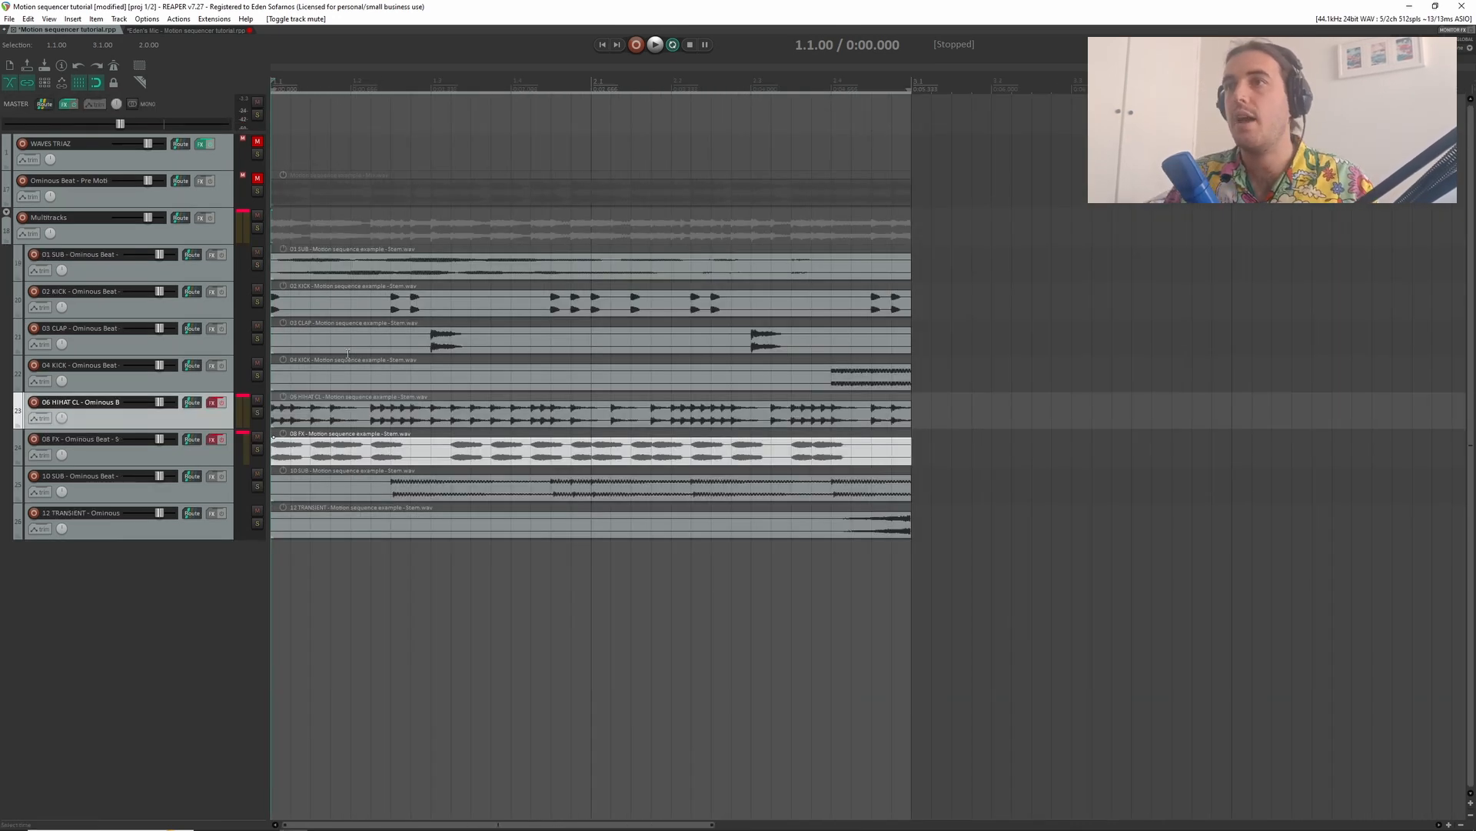
# - Solo the Multitracks folder to audition all exported stems together, and release the solo
pyautogui.click(257, 227)
pyautogui.press('space')
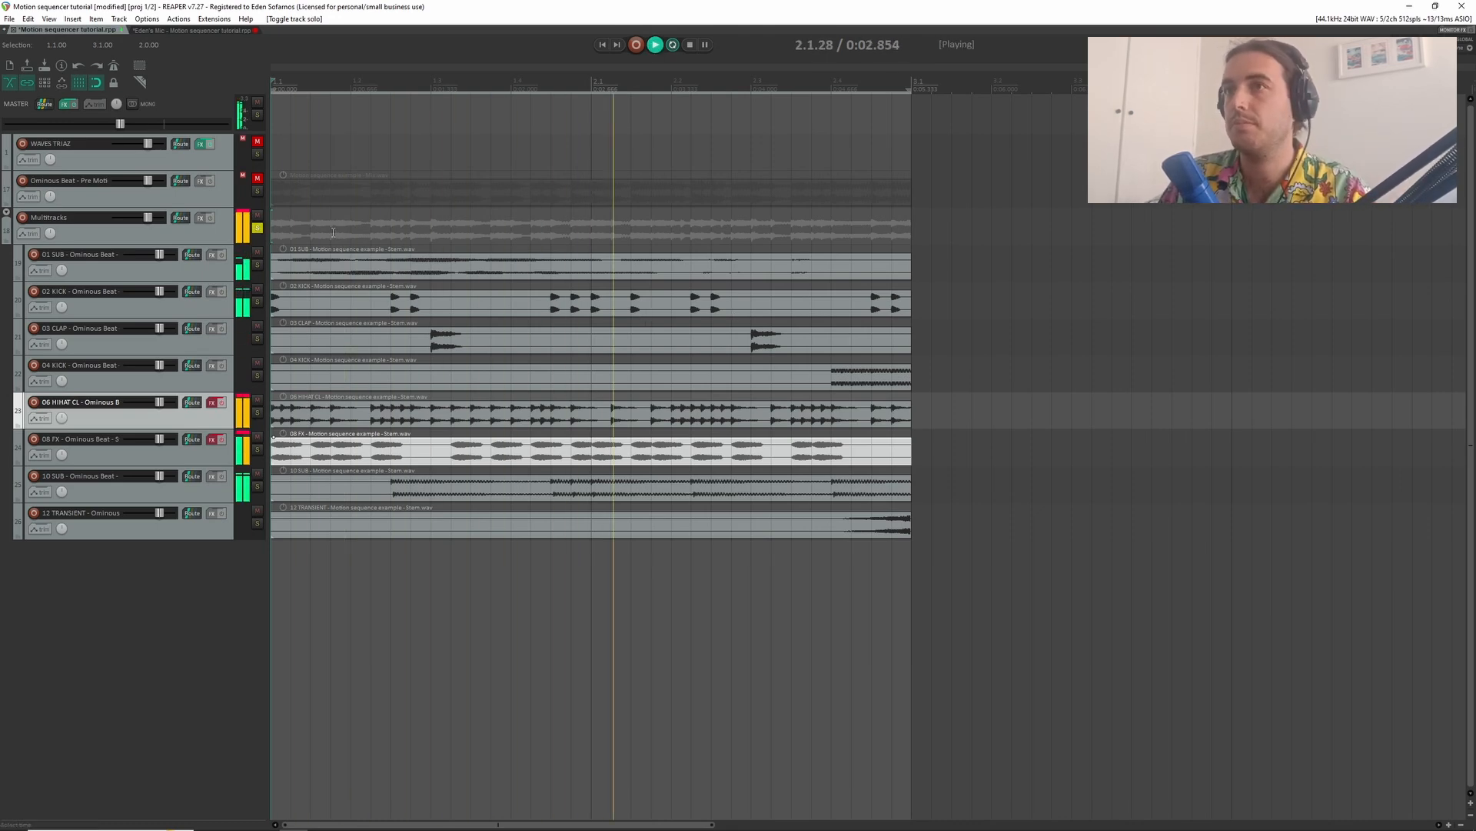
pyautogui.press('space')
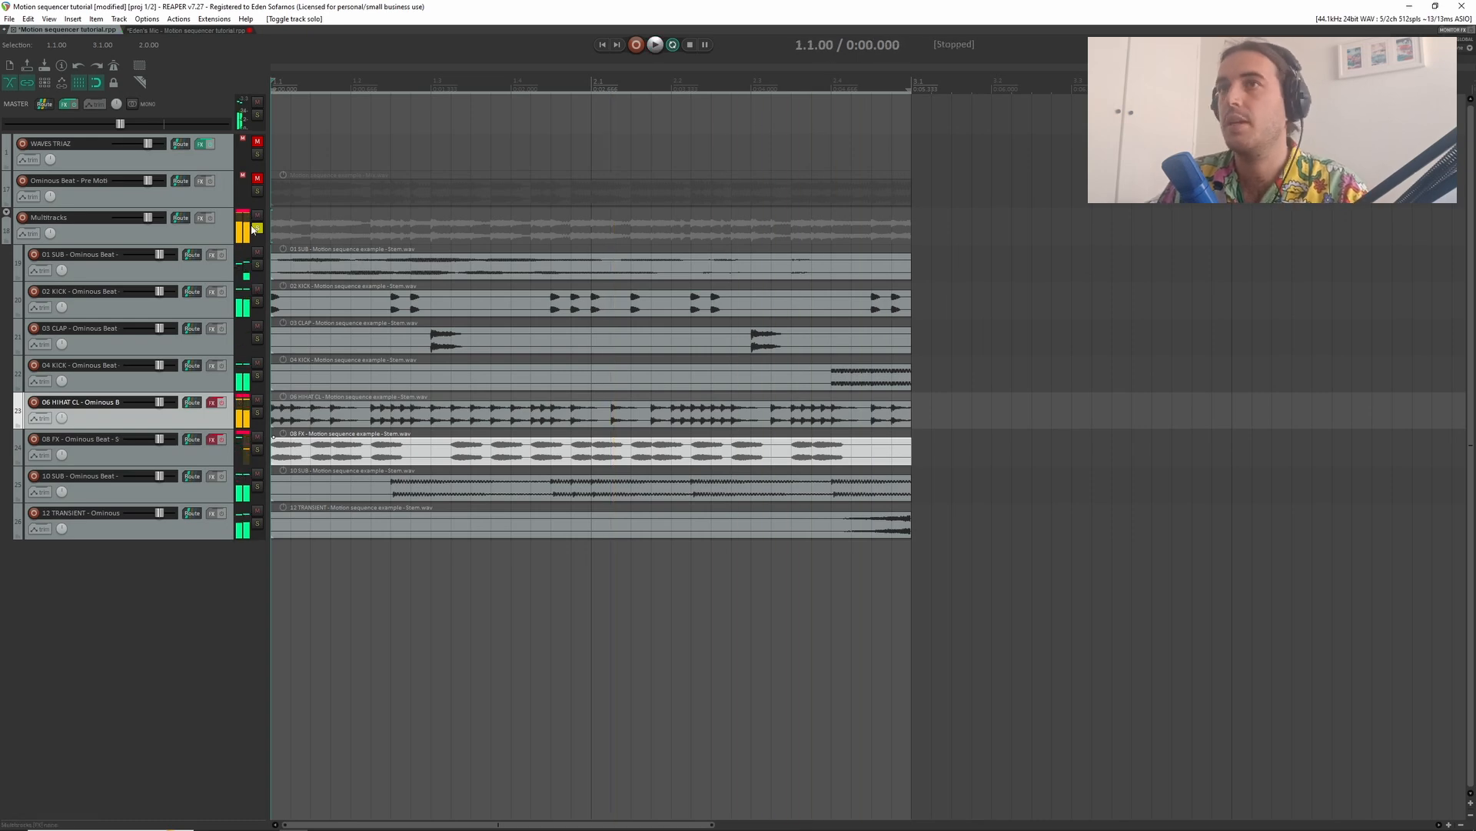
pyautogui.click(256, 228)
pyautogui.scroll(2, 403, 462)
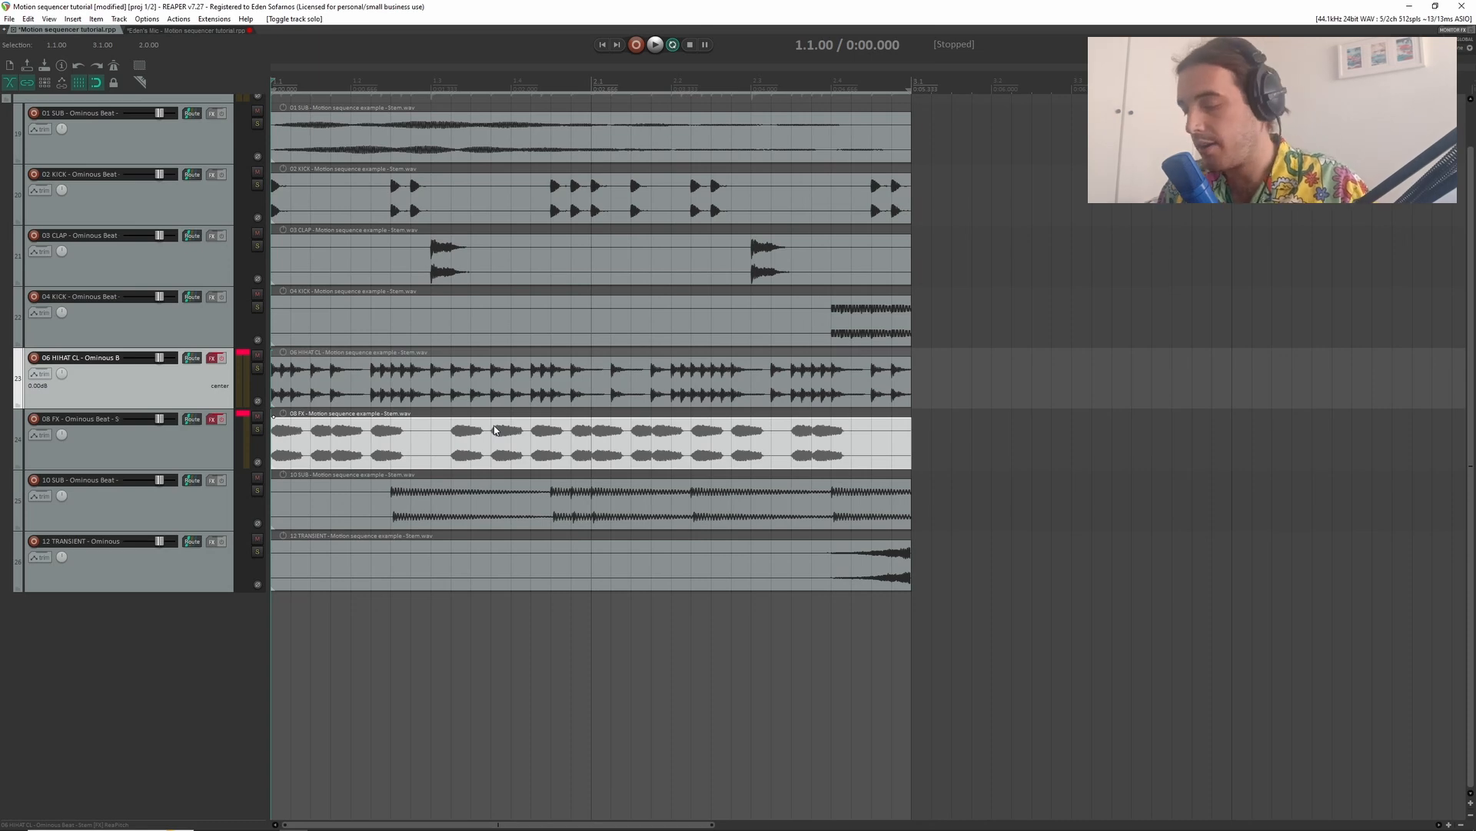
# - Show the Pan envelope of the 06 HIHAT CL track
pyautogui.press('p')
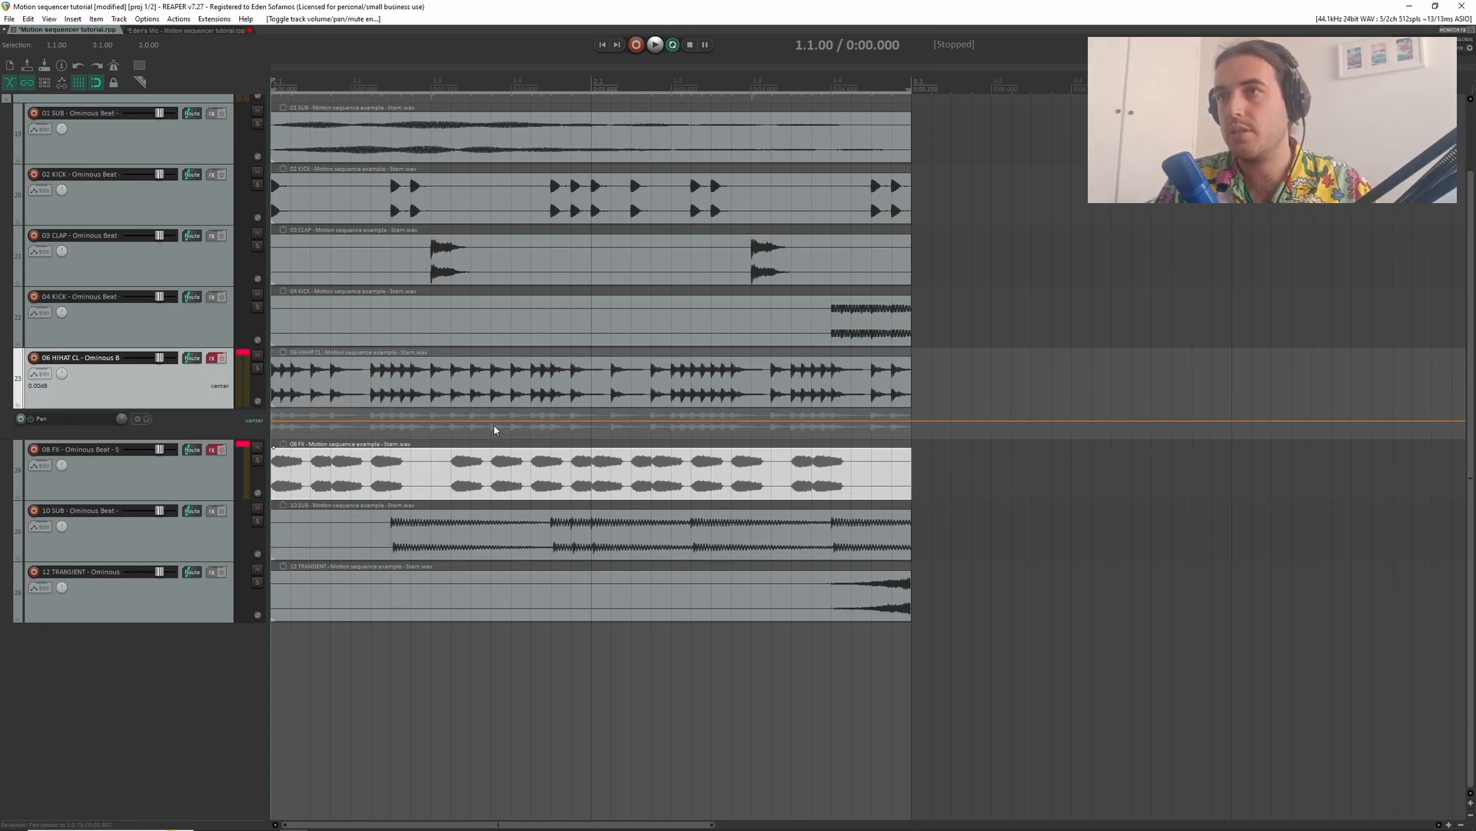
pyautogui.scroll(2, 493, 454)
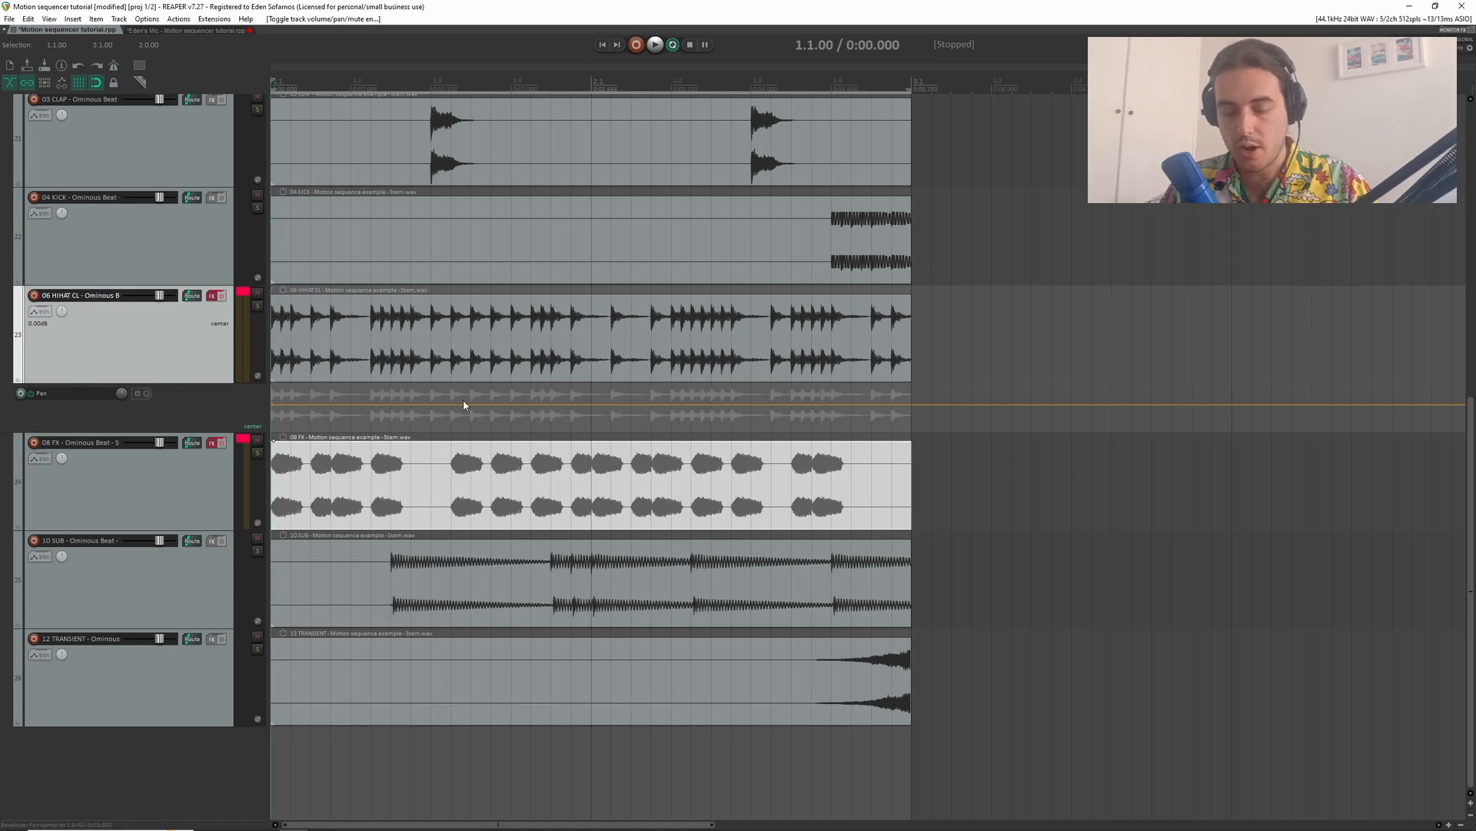
pyautogui.moveTo(278, 395)
pyautogui.mouseDown()
pyautogui.moveTo(334, 423)
pyautogui.moveTo(407, 396)
pyautogui.moveTo(434, 420)
pyautogui.moveTo(498, 420)
pyautogui.moveTo(555, 389)
pyautogui.moveTo(597, 419)
pyautogui.moveTo(650, 389)
pyautogui.moveTo(742, 421)
pyautogui.moveTo(796, 378)
pyautogui.moveTo(850, 423)
pyautogui.moveTo(931, 384)
pyautogui.mouseUp()
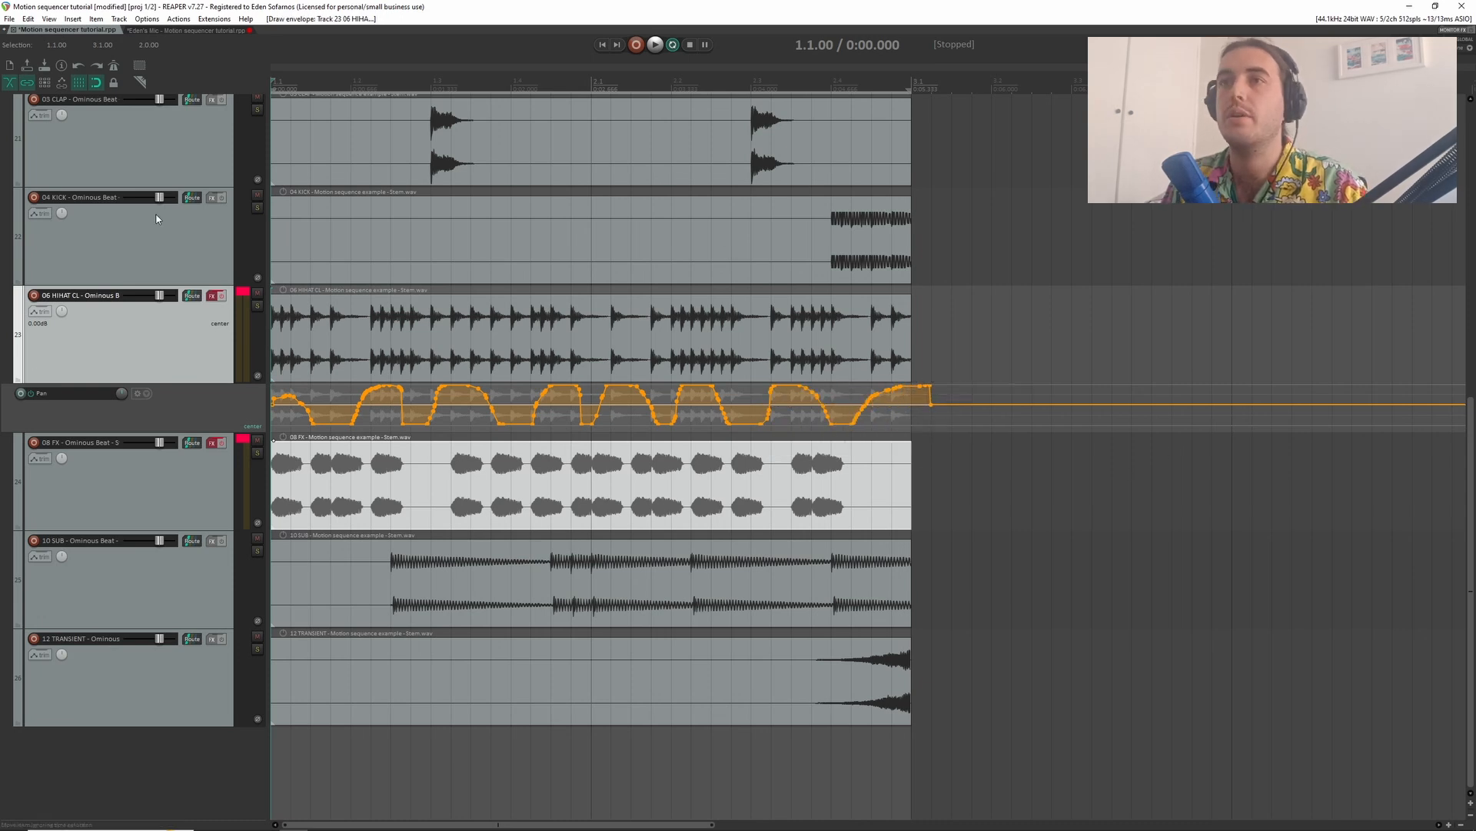
pyautogui.press('space')
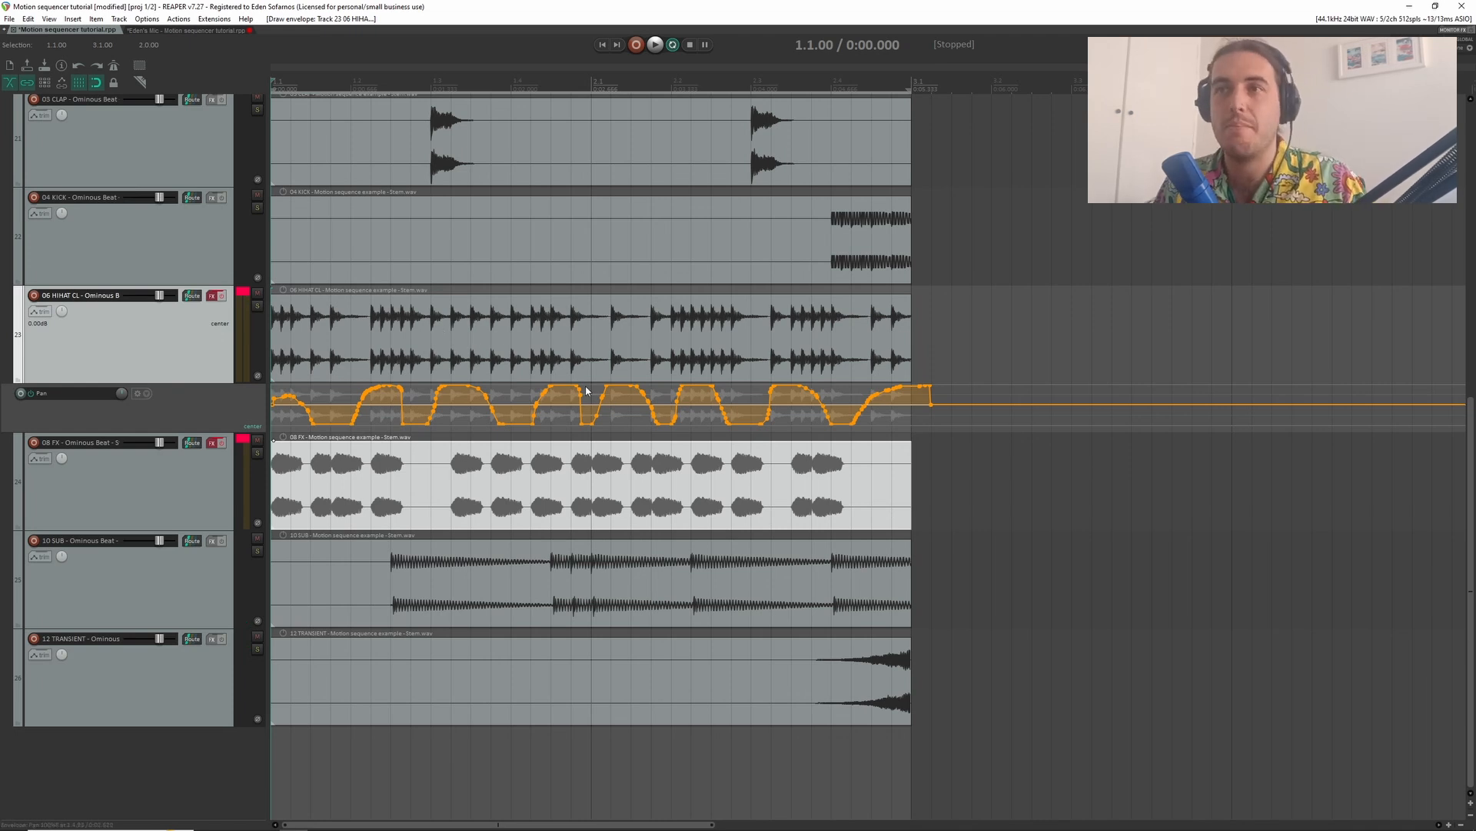
pyautogui.hotkey('ctrl', 'z')
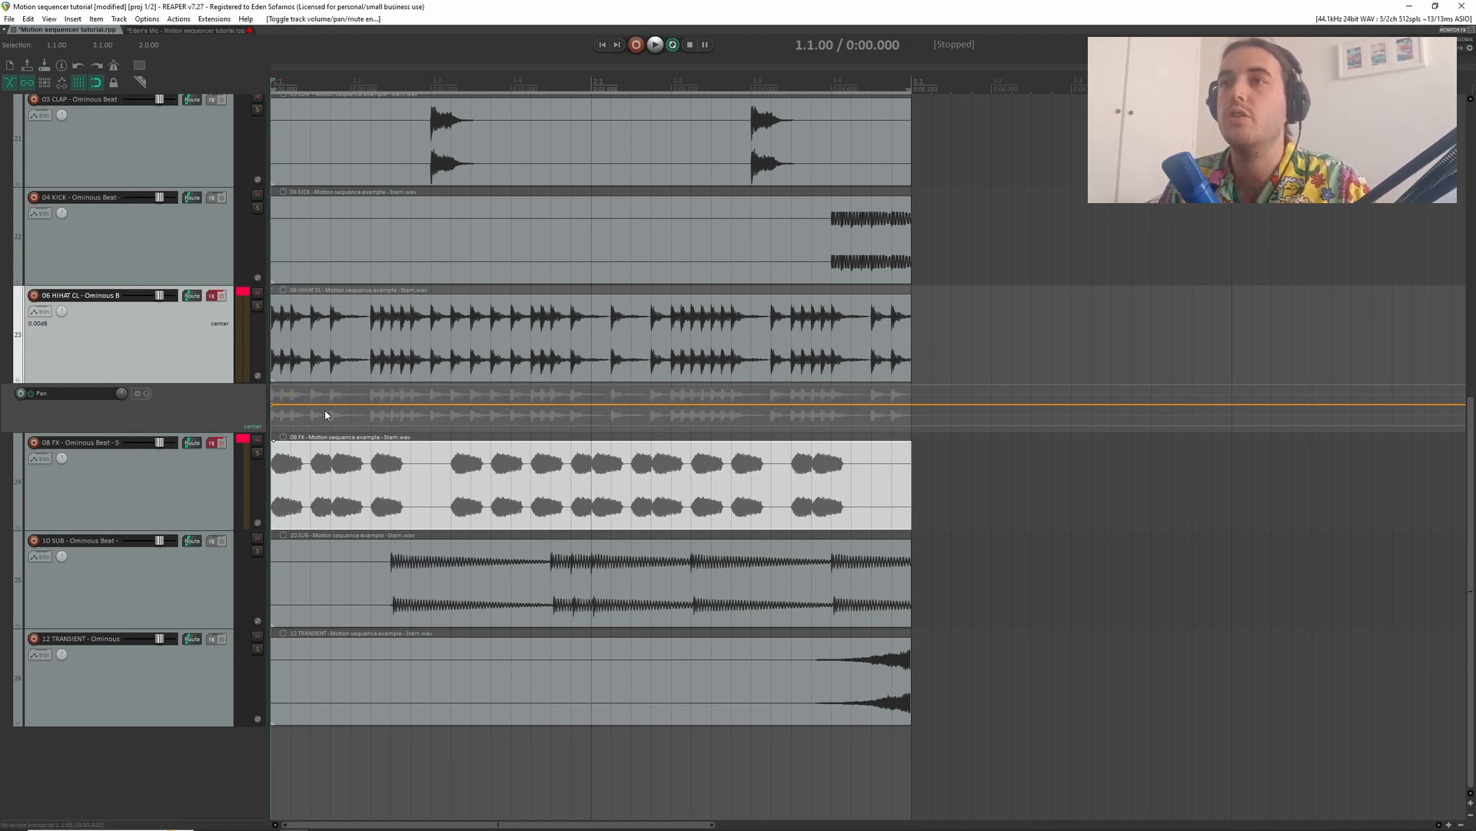
# - Shape stepped pan automation that alternates between left and right along the 06 HIHAT CL stem, and audition it with the other stems
pyautogui.scroll(1, 321, 417)
pyautogui.scroll(4, 329, 444)
pyautogui.scroll(-3, 331, 446)
pyautogui.scroll(2, 384, 456)
pyautogui.moveTo(327, 459); pyautogui.dragTo(272, 462)
pyautogui.moveTo(409, 449); pyautogui.dragTo(303, 417)
pyautogui.moveTo(329, 469); pyautogui.dragTo(385, 517)
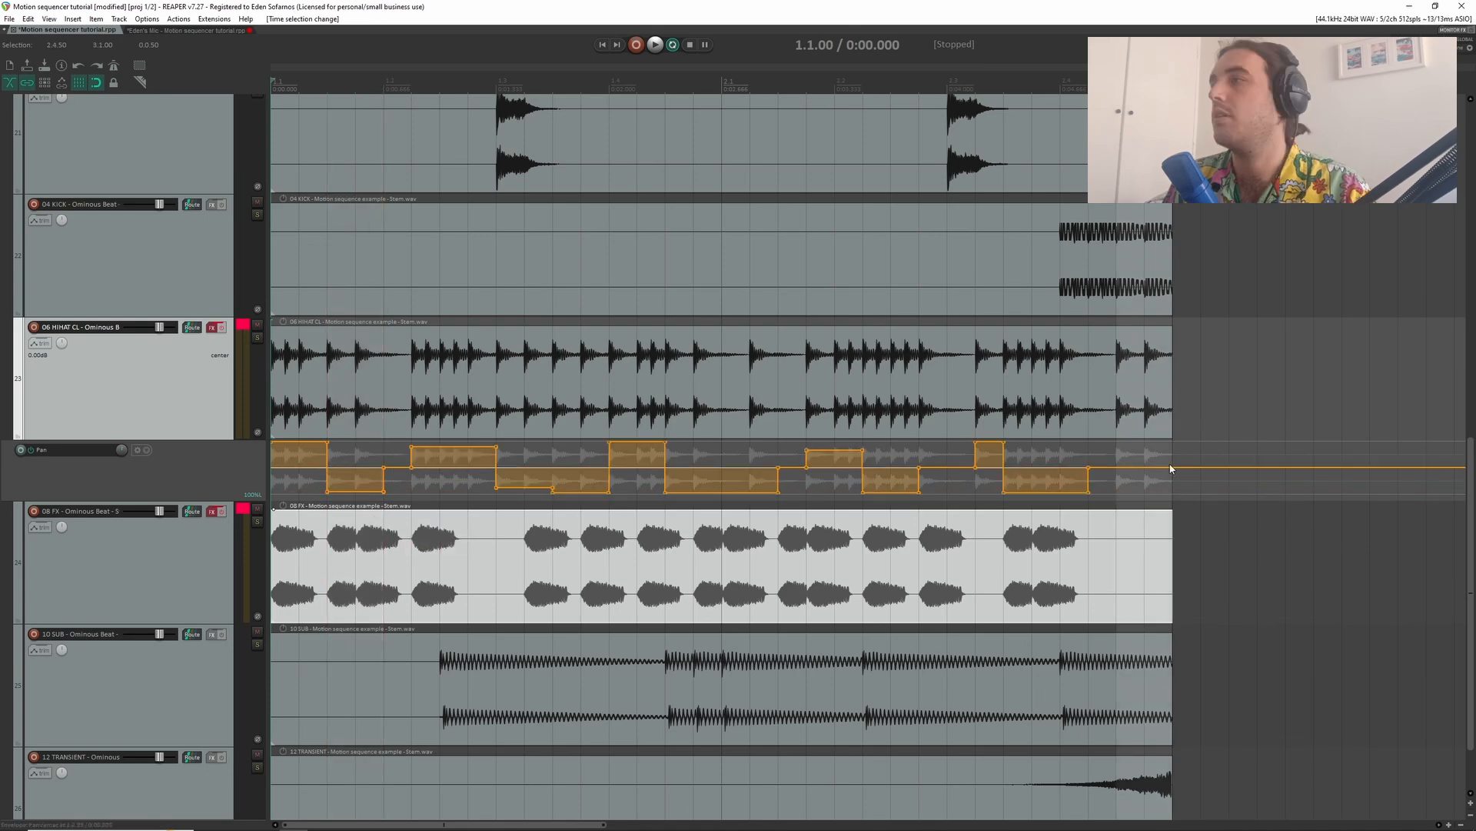
pyautogui.moveTo(1171, 468); pyautogui.dragTo(1173, 389)
pyautogui.press('space')
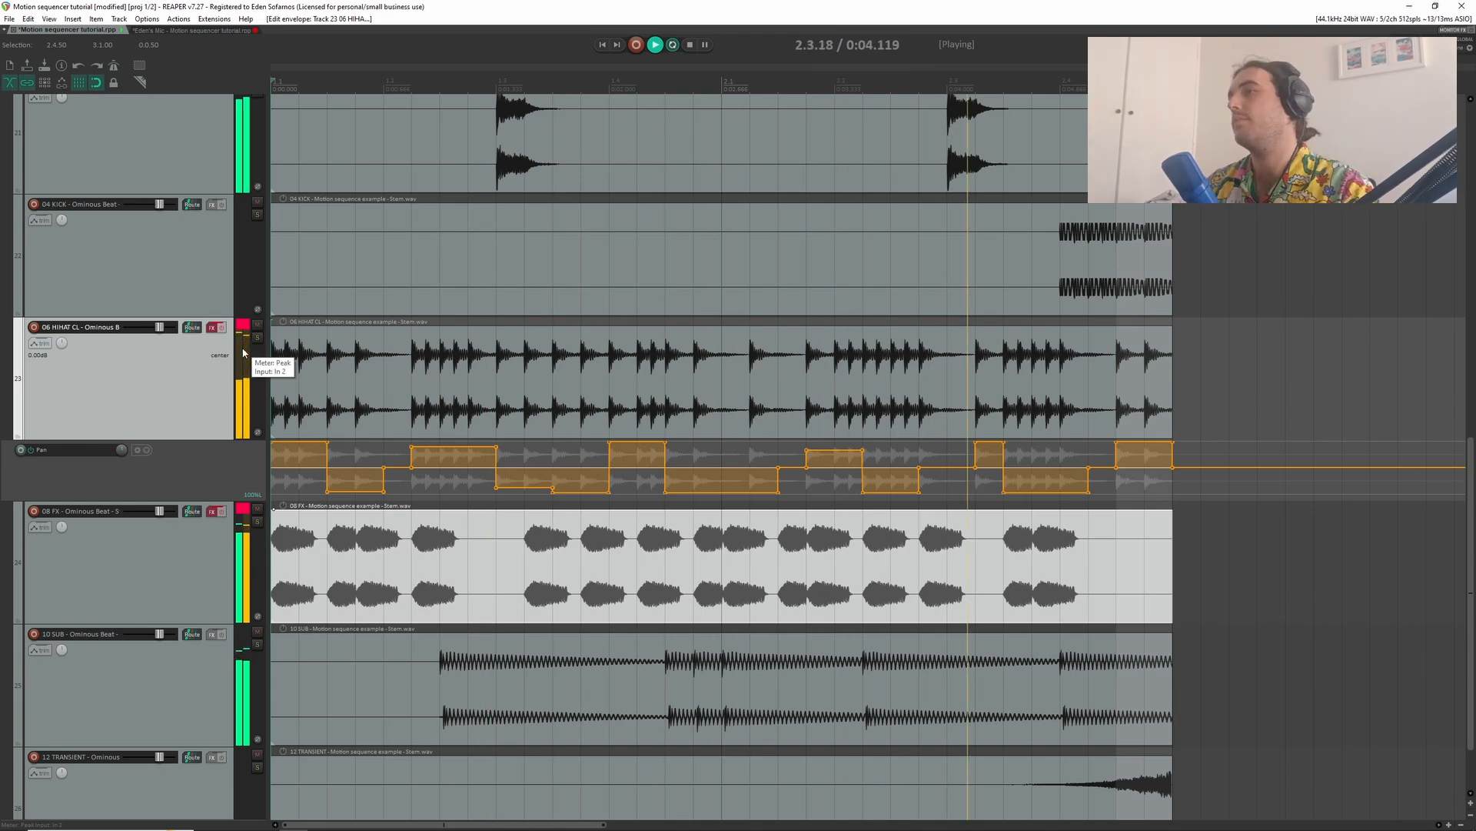
pyautogui.press('space')
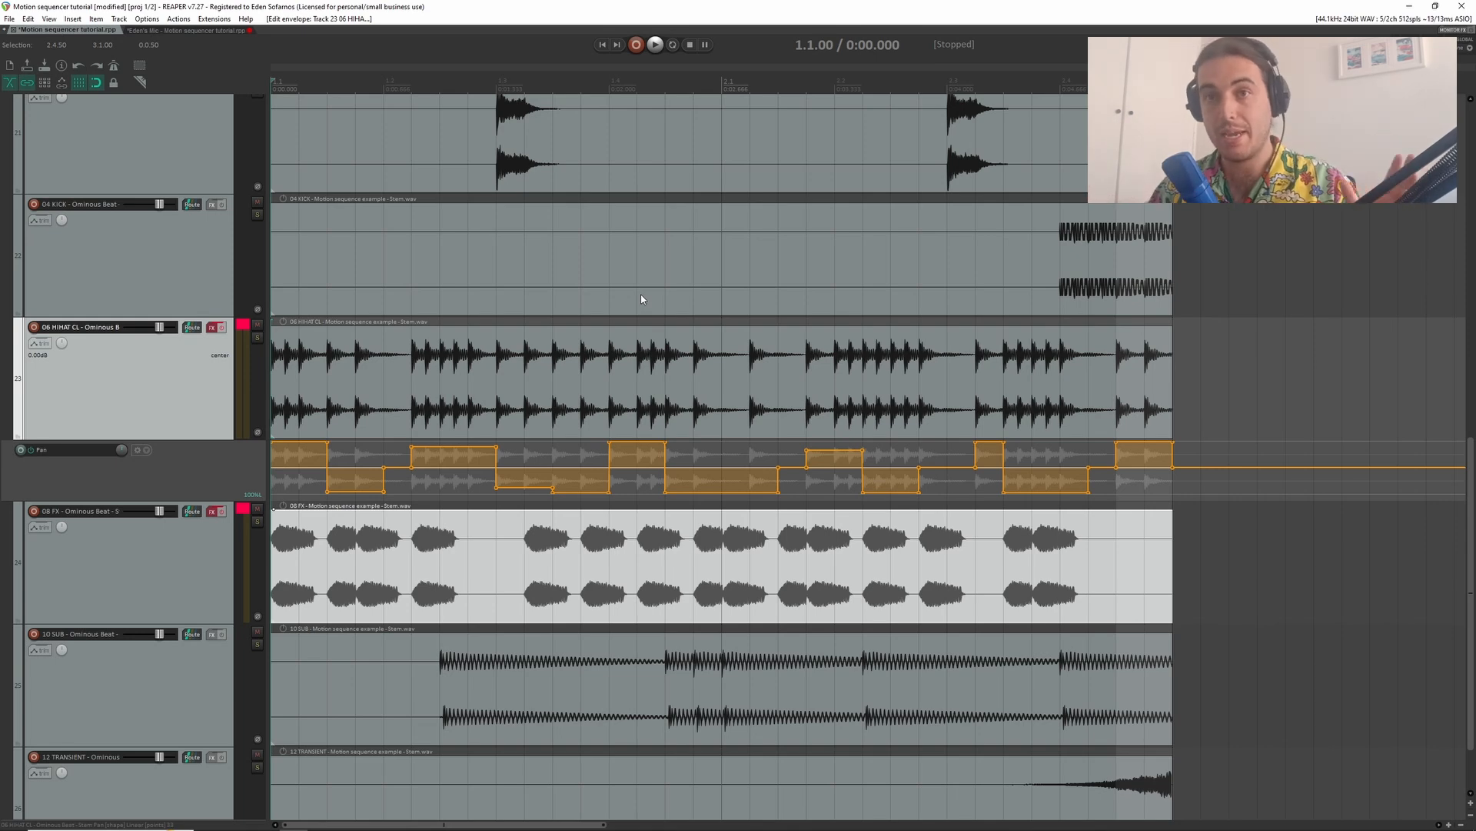
# - Enable ReaPitch on the 06 HIHAT CL track and draw a wavy Shift (semitones) automation curve across the whole stem
pyautogui.click(221, 329)
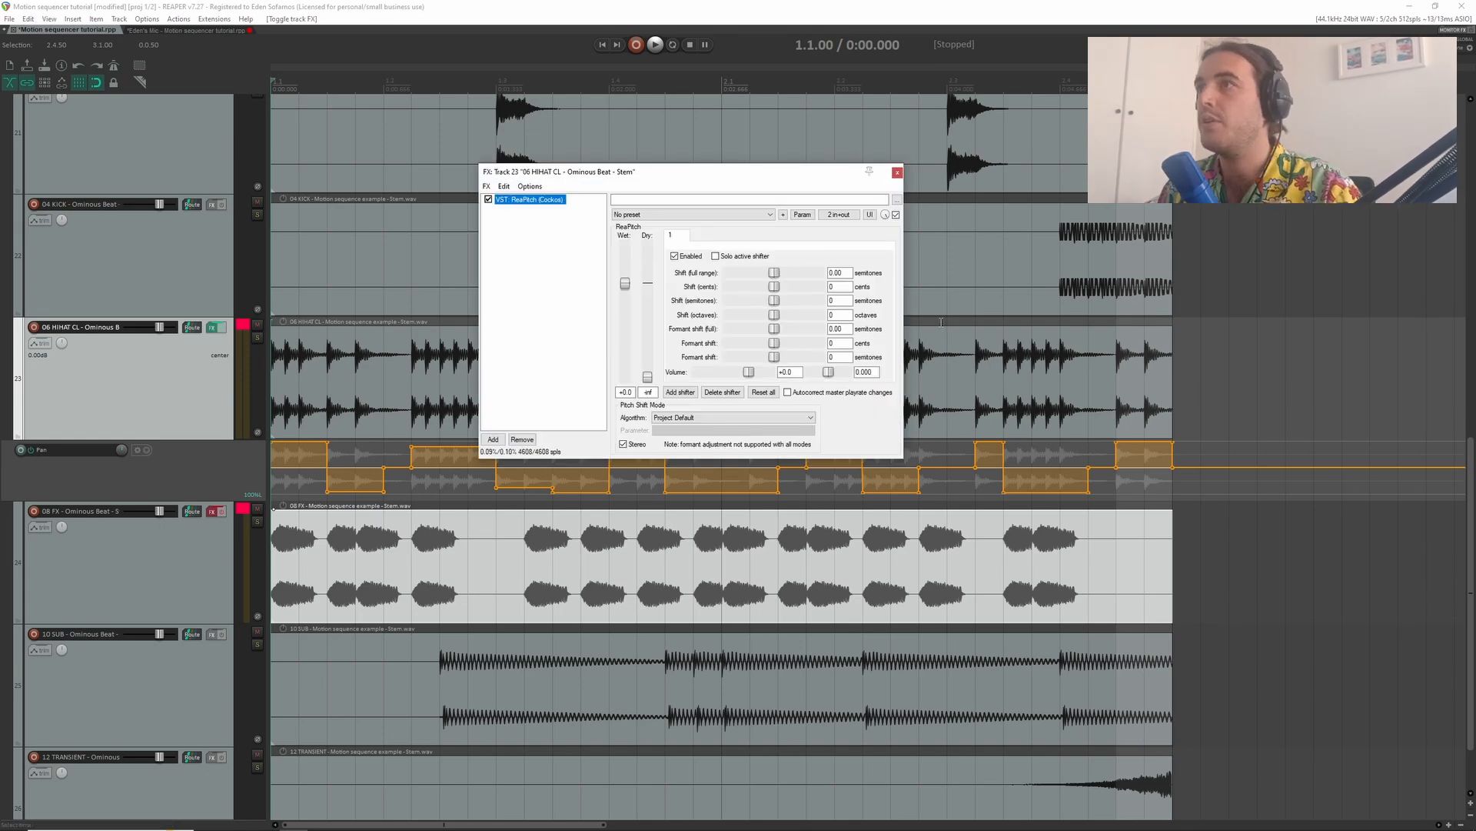
pyautogui.click(40, 344)
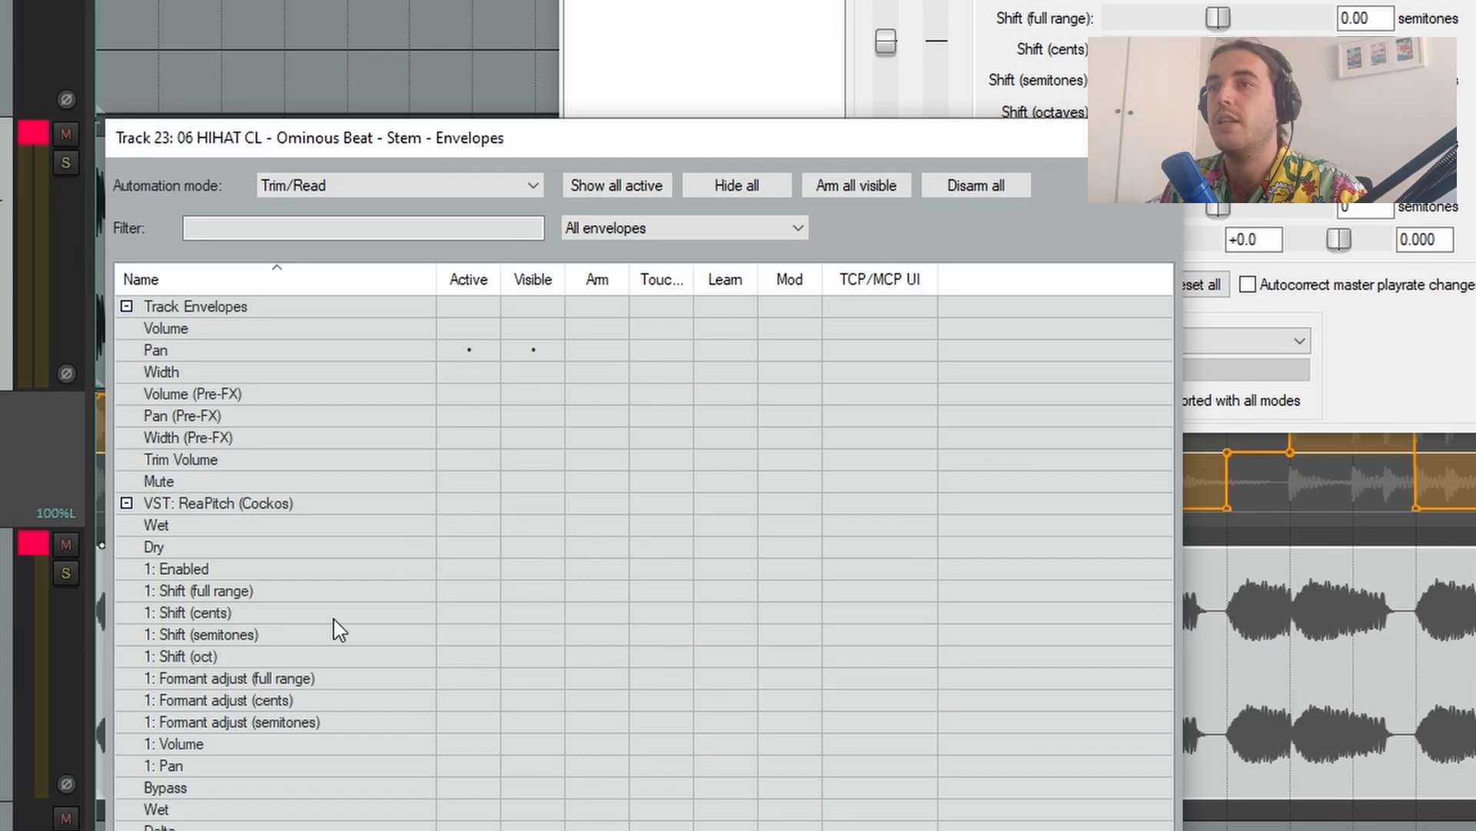
pyautogui.click(468, 635)
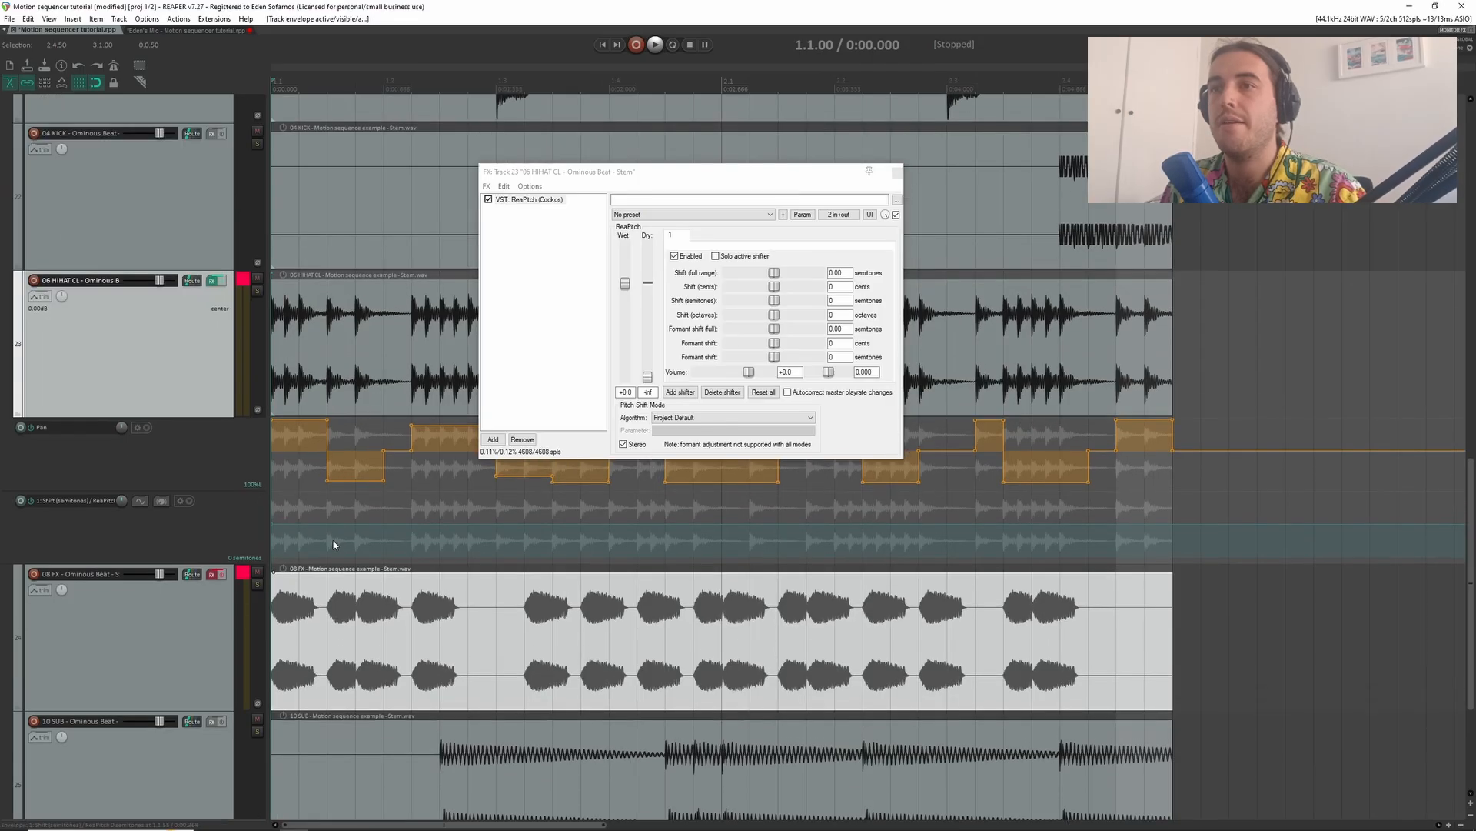
pyautogui.moveTo(278, 531)
pyautogui.mouseDown()
pyautogui.moveTo(390, 520)
pyautogui.moveTo(503, 536)
pyautogui.moveTo(579, 515)
pyautogui.moveTo(653, 538)
pyautogui.moveTo(736, 504)
pyautogui.moveTo(790, 554)
pyautogui.moveTo(873, 500)
pyautogui.moveTo(944, 491)
pyautogui.moveTo(1207, 520)
pyautogui.mouseUp()
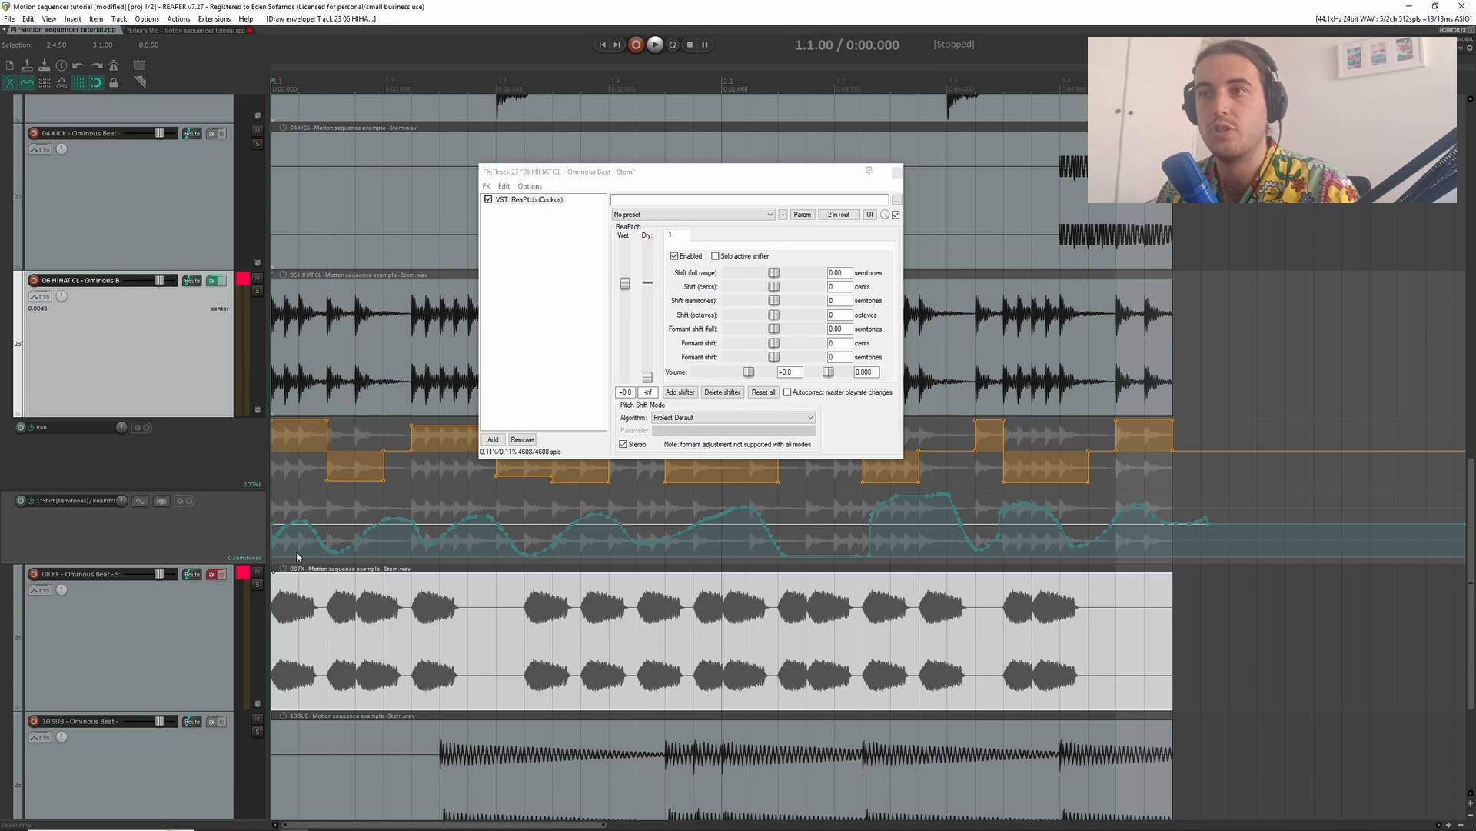
# - Audition the pitch-automated hi-hat with all stems and on its own in solo, and release the solo
pyautogui.press('space')
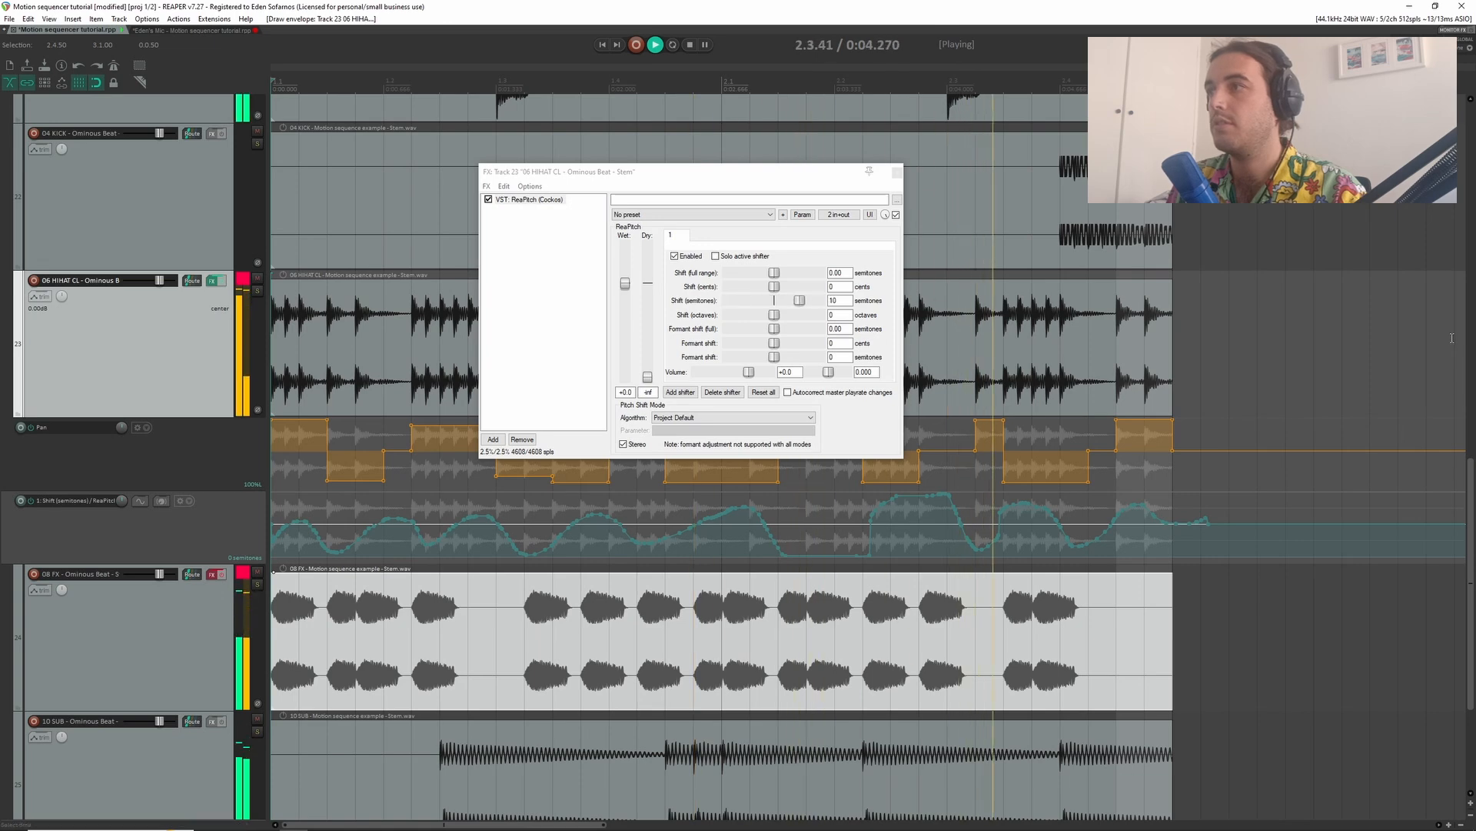
pyautogui.click(257, 291)
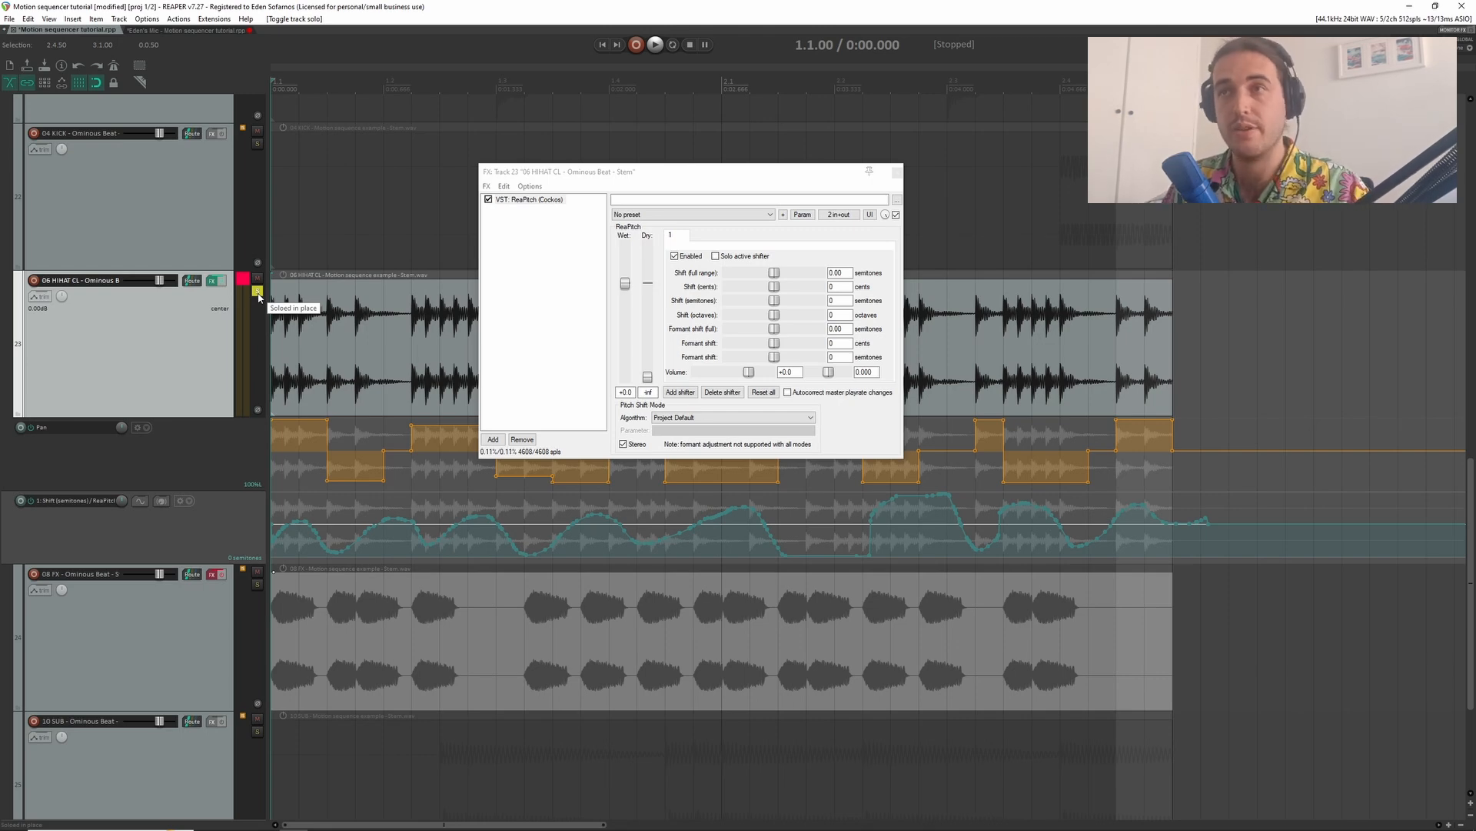
pyautogui.press('space')
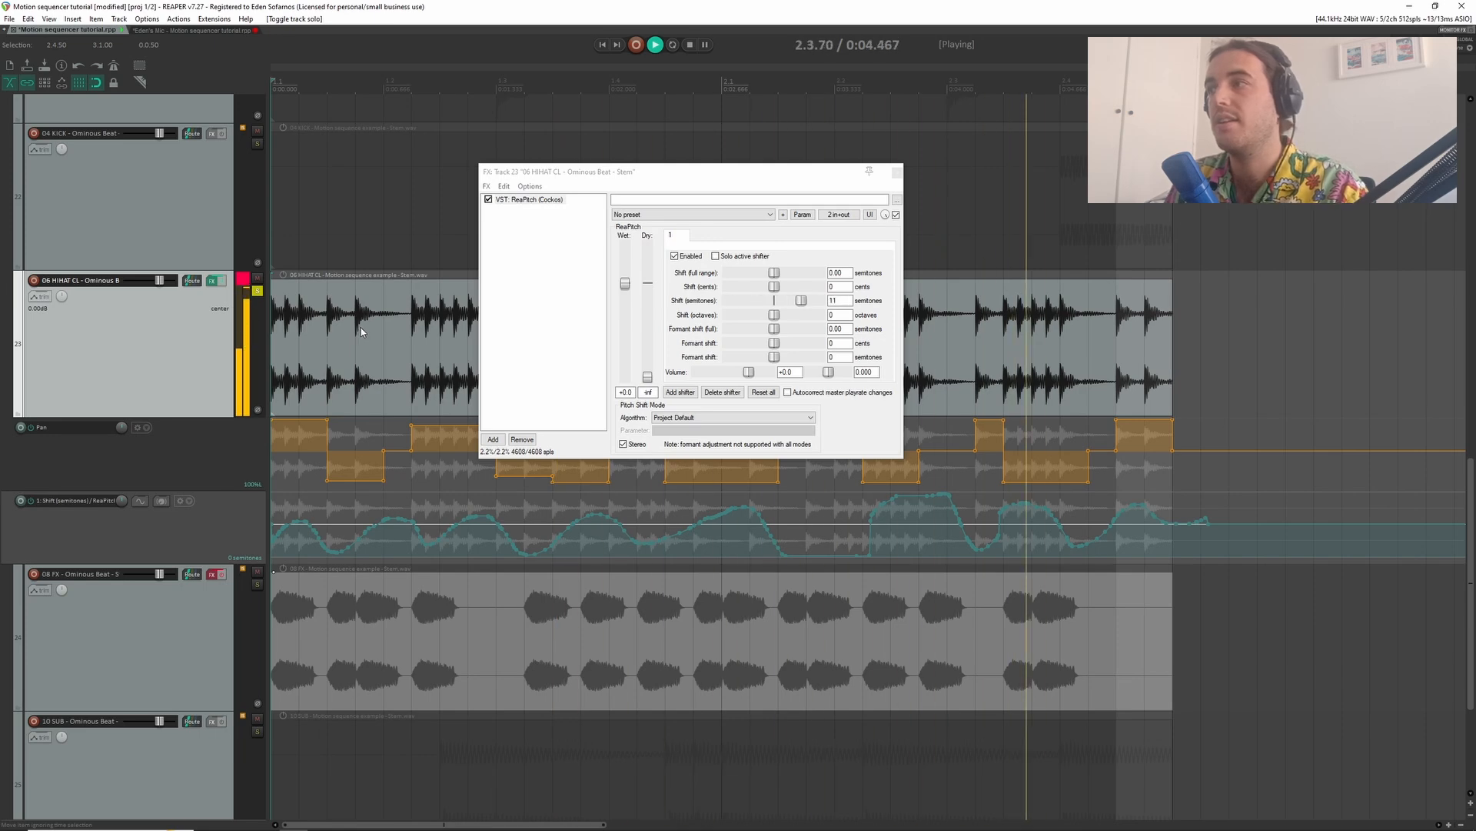
pyautogui.press('space')
pyautogui.click(257, 292)
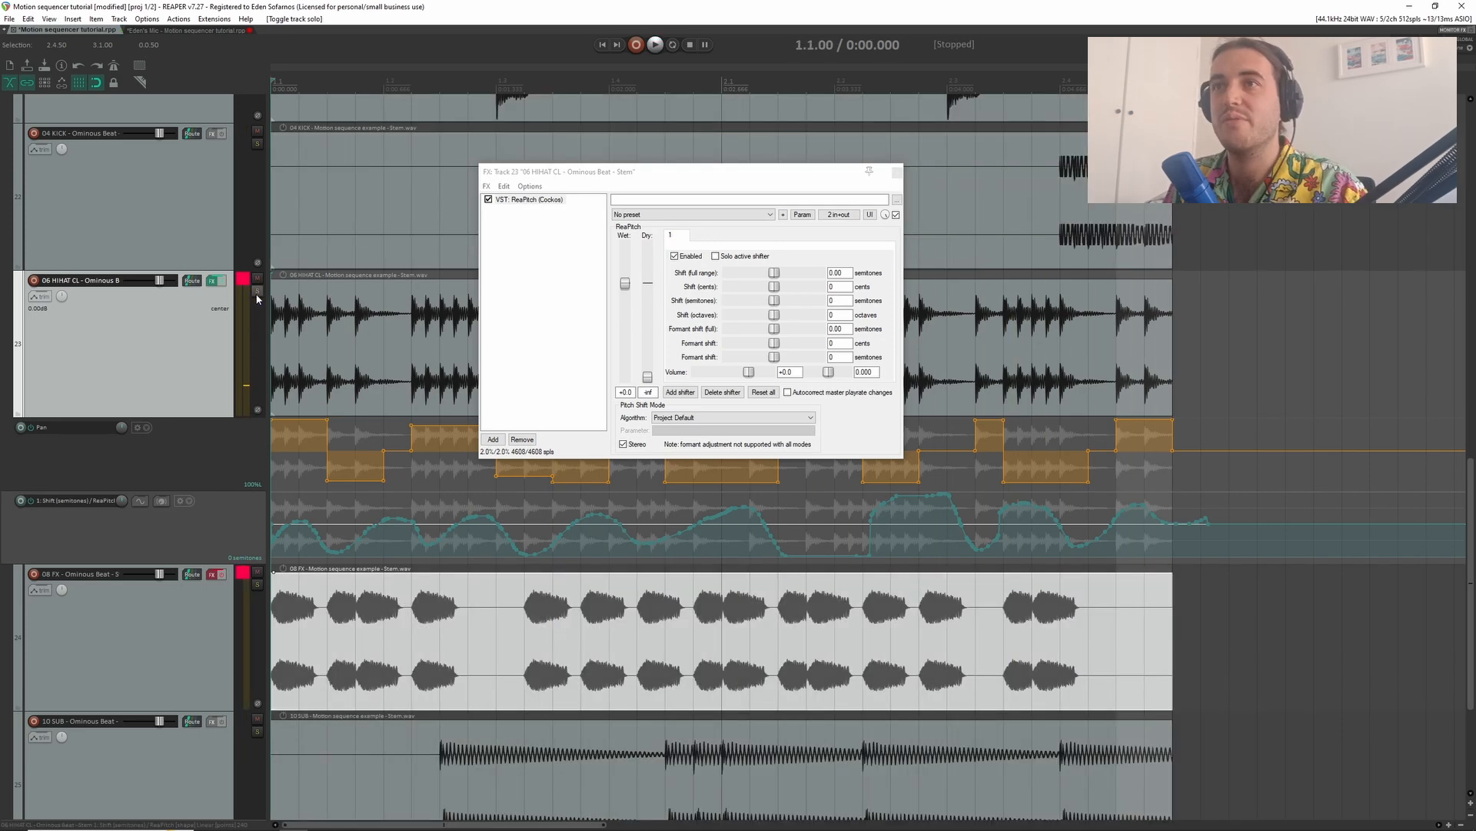
# - Close the ReaPitch window, enable the effects on the 08 FX track and listen to that stem soloed
pyautogui.scroll(-5, 925, 181)
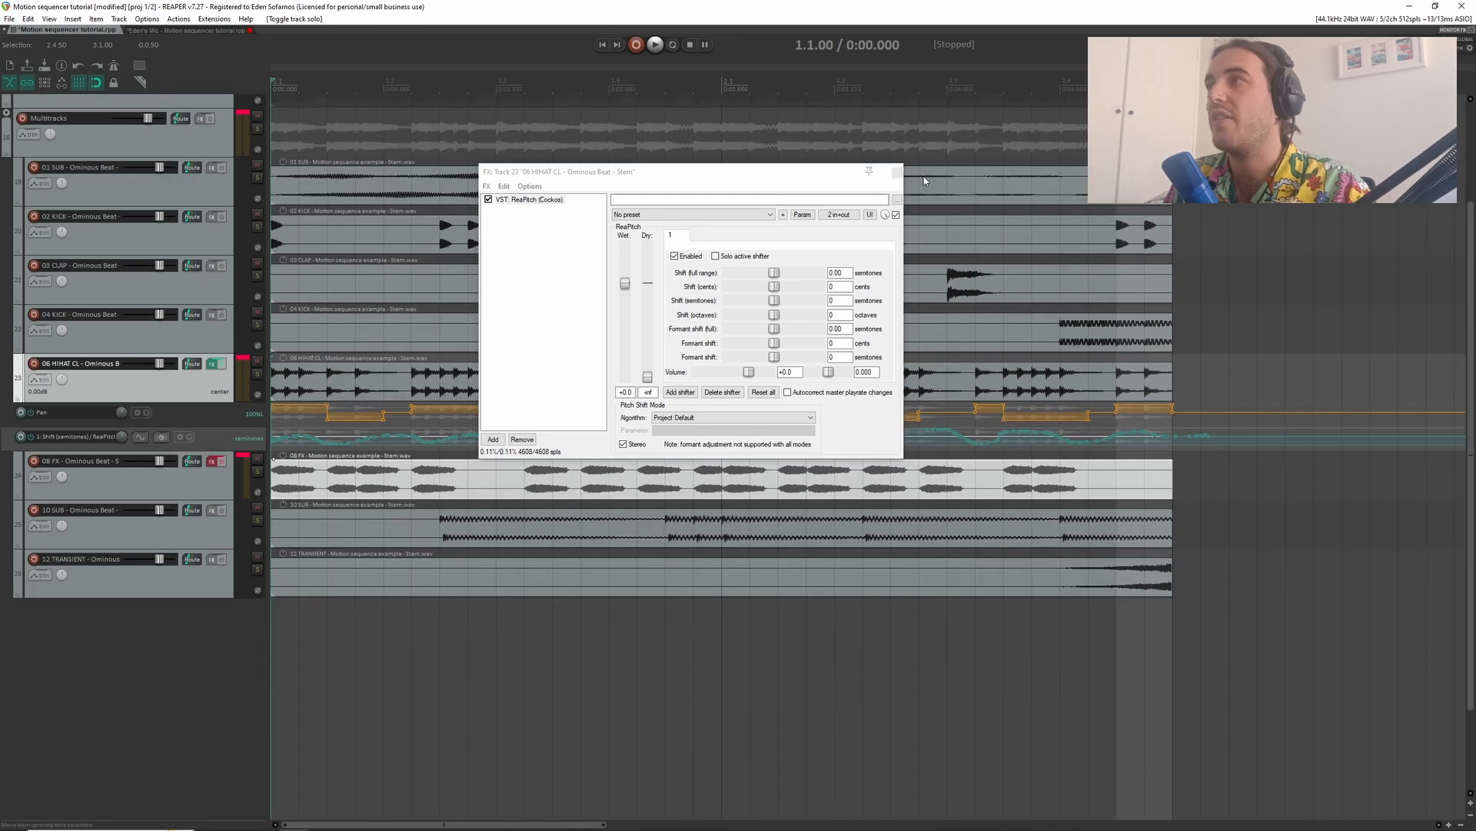
pyautogui.click(212, 363)
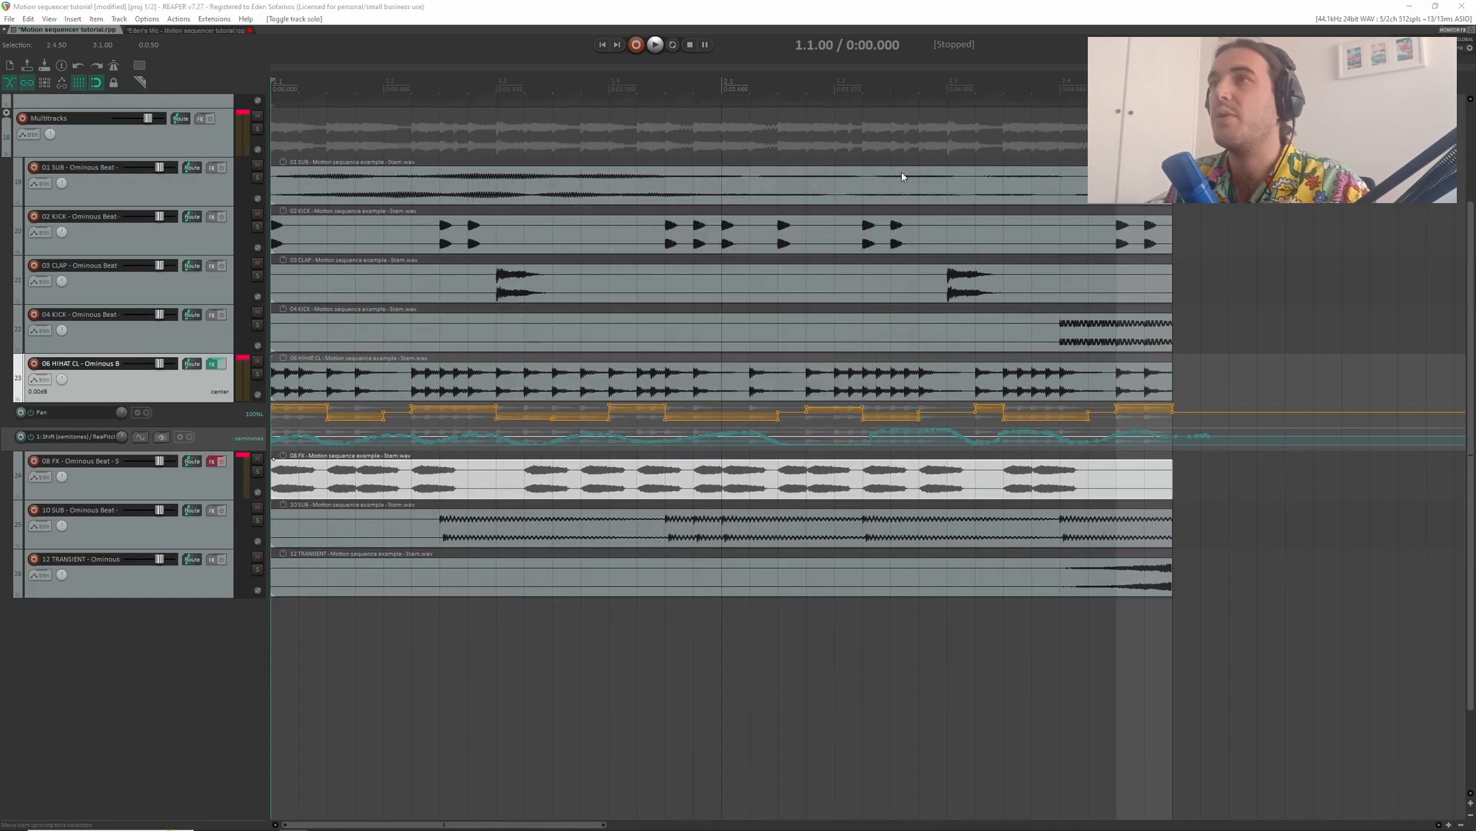
pyautogui.scroll(5, 220, 472)
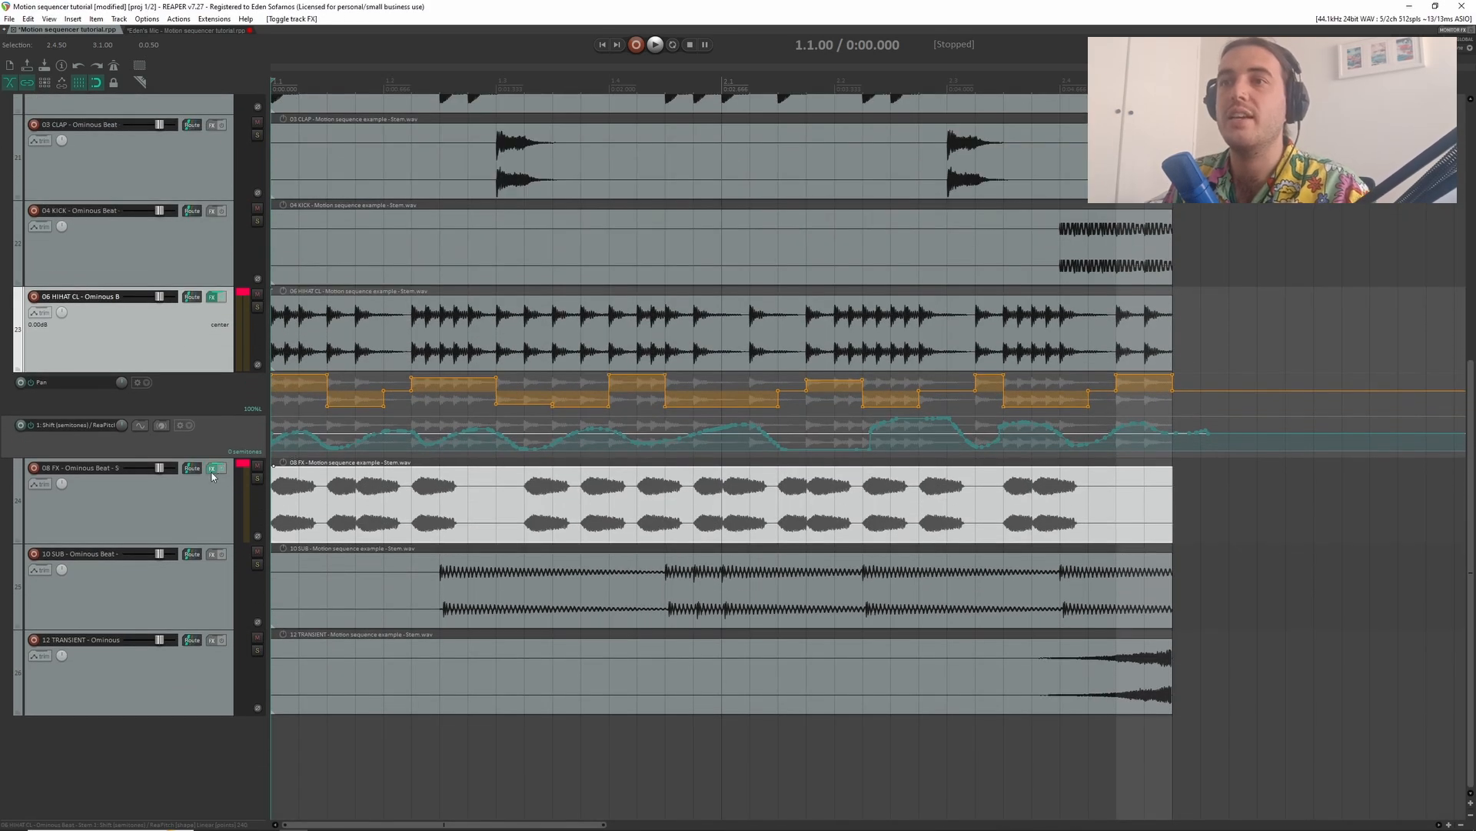
pyautogui.click(257, 477)
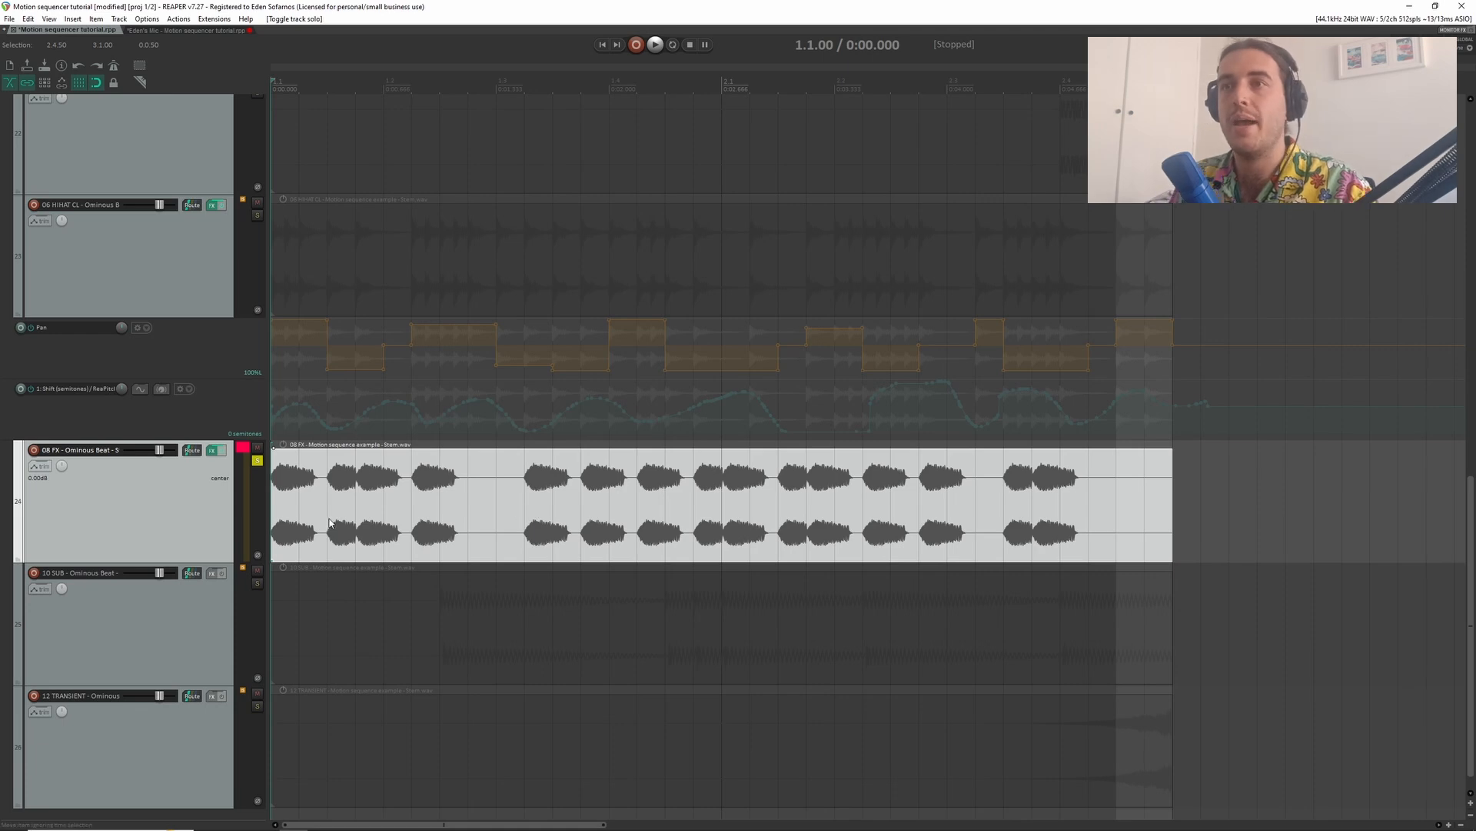
pyautogui.press('space')
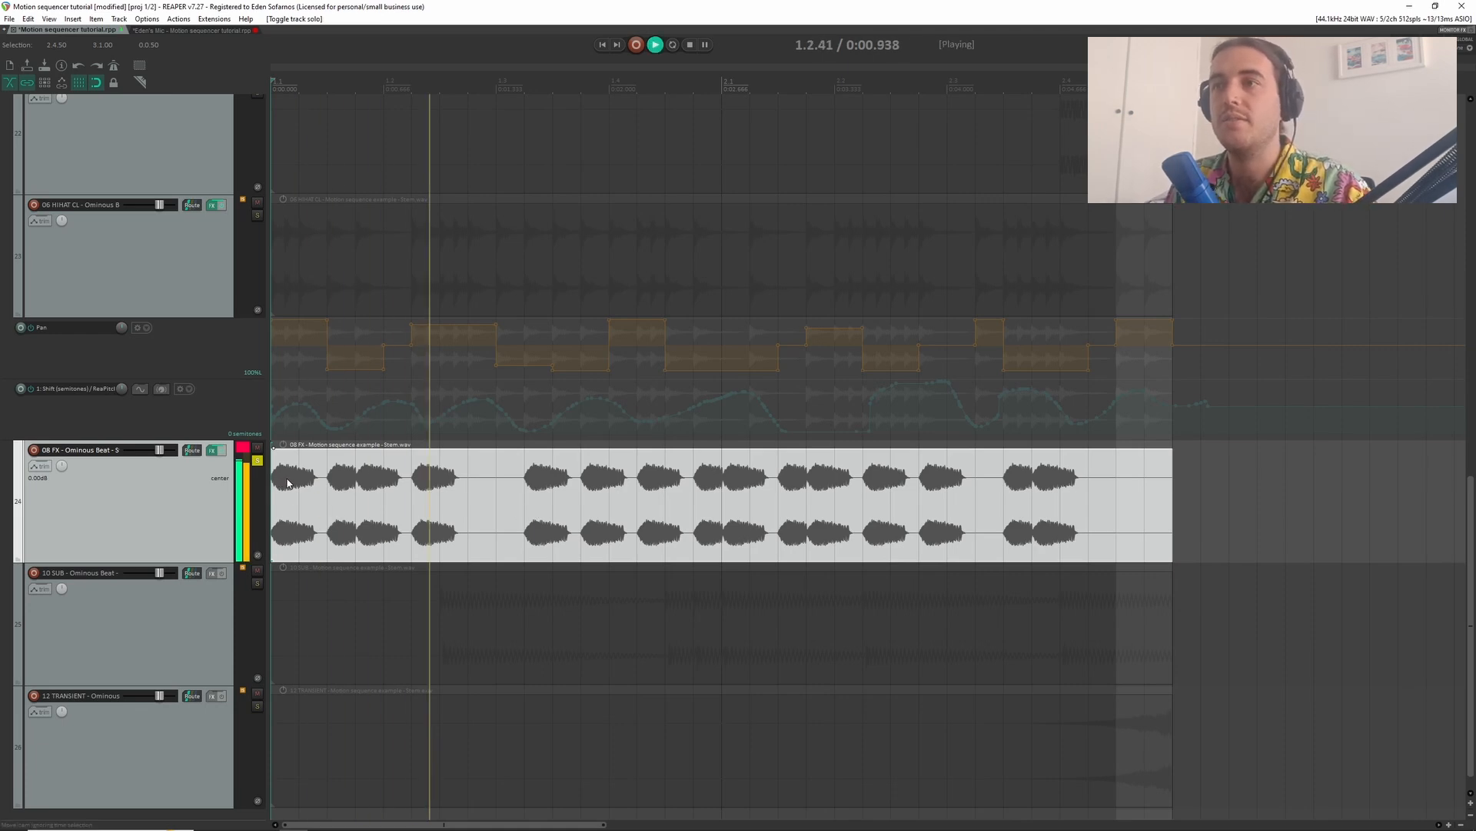
pyautogui.press('space')
# - Add stepped automation for ReaVerbate's Room size on the 08 FX track, alternating between small and large rooms
pyautogui.click(214, 452)
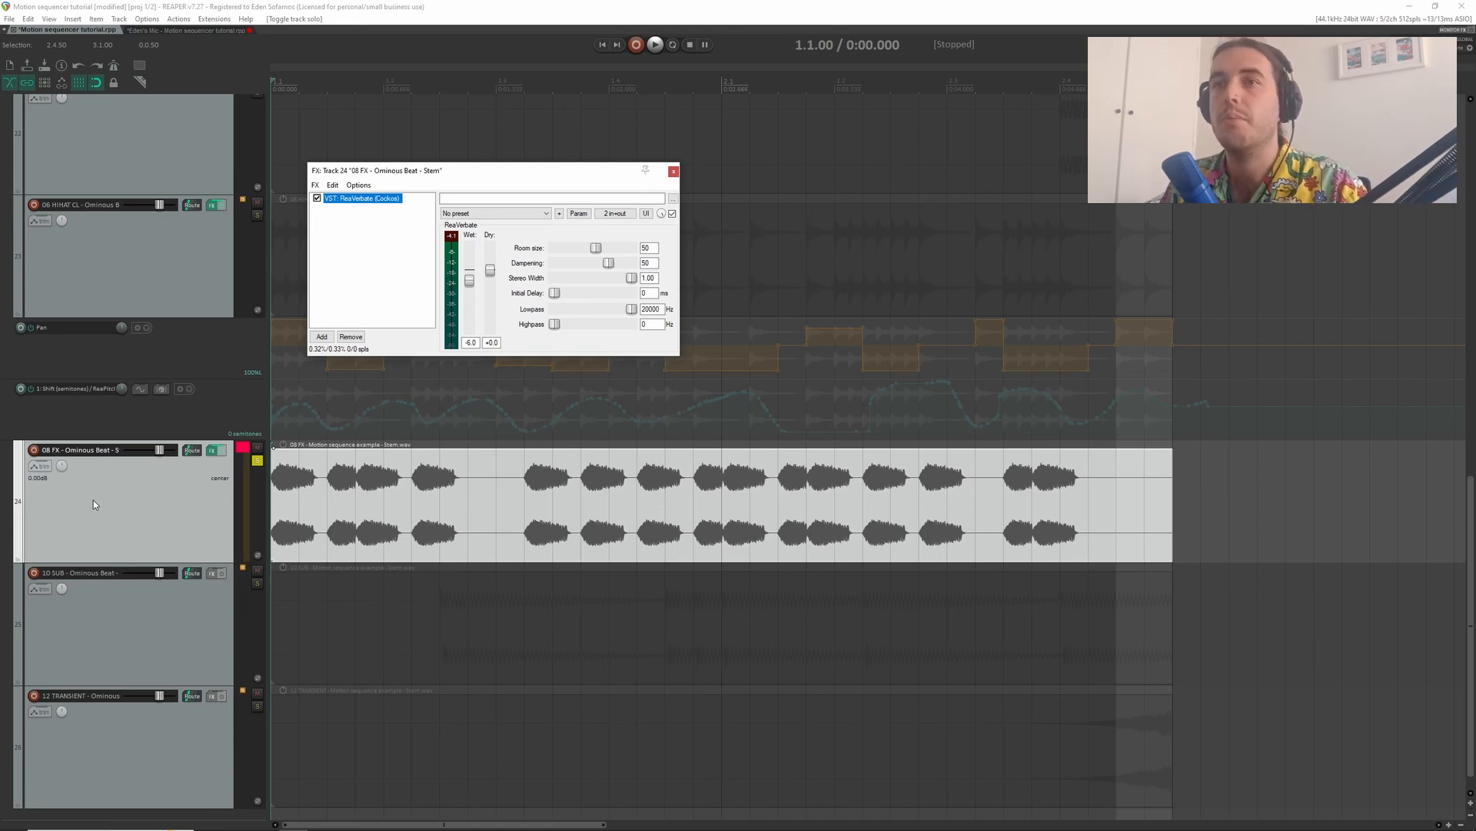
pyautogui.click(39, 465)
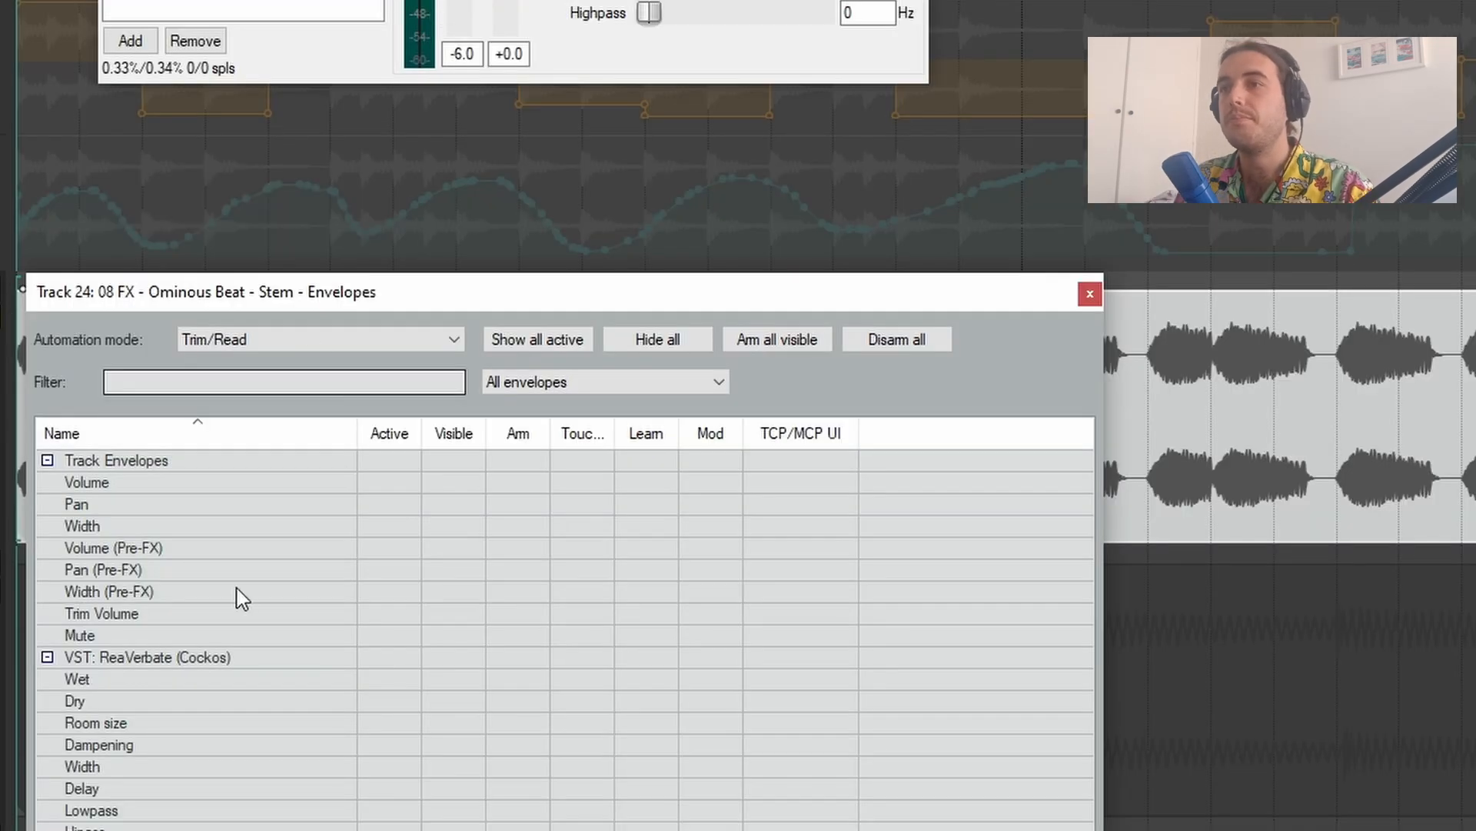
pyautogui.click(390, 726)
pyautogui.click(1090, 294)
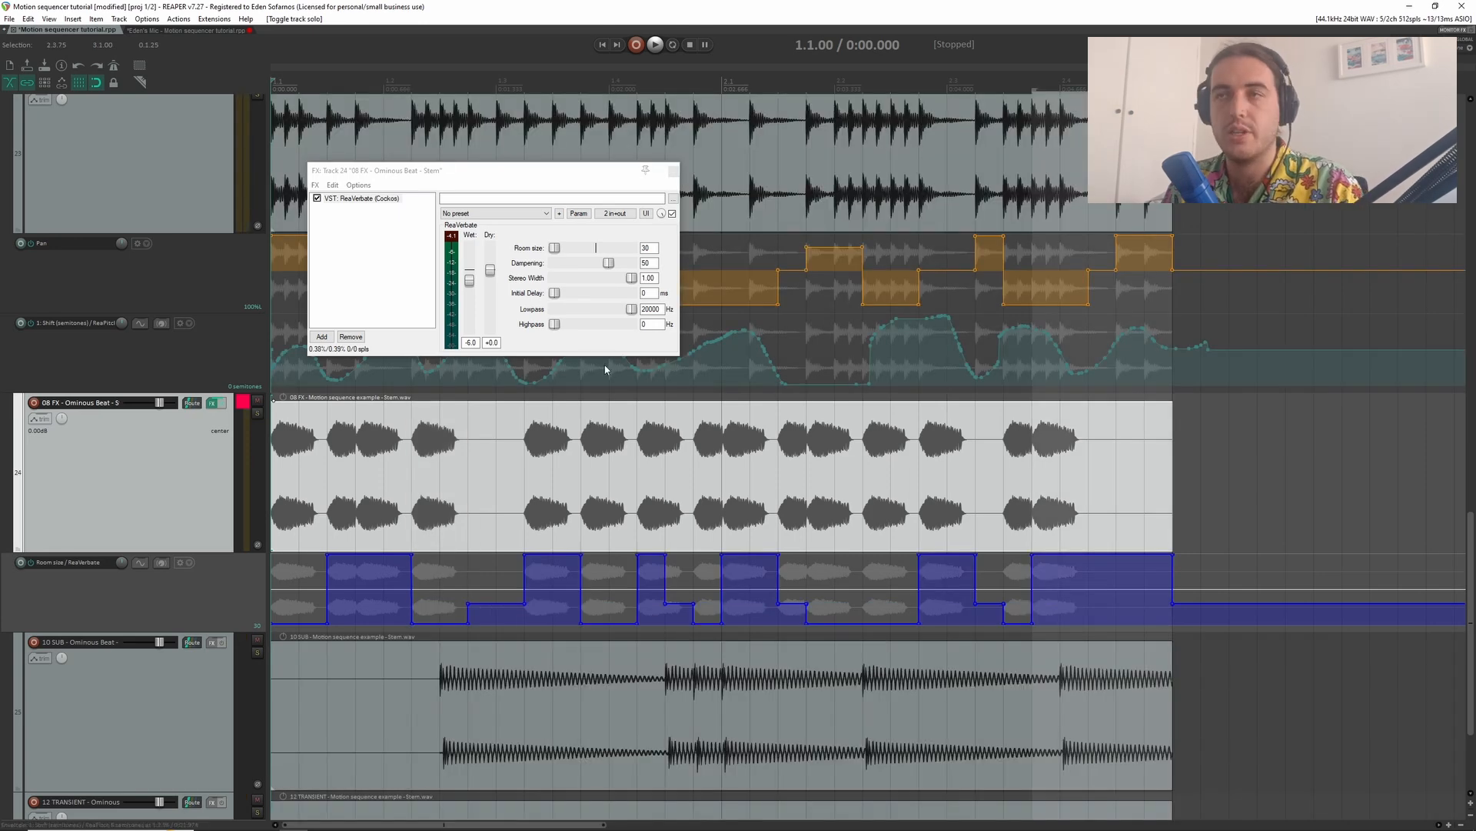
# - Solo the 08 FX track to audition its Room size automation, and release the solo
pyautogui.click(258, 413)
pyautogui.press('space')
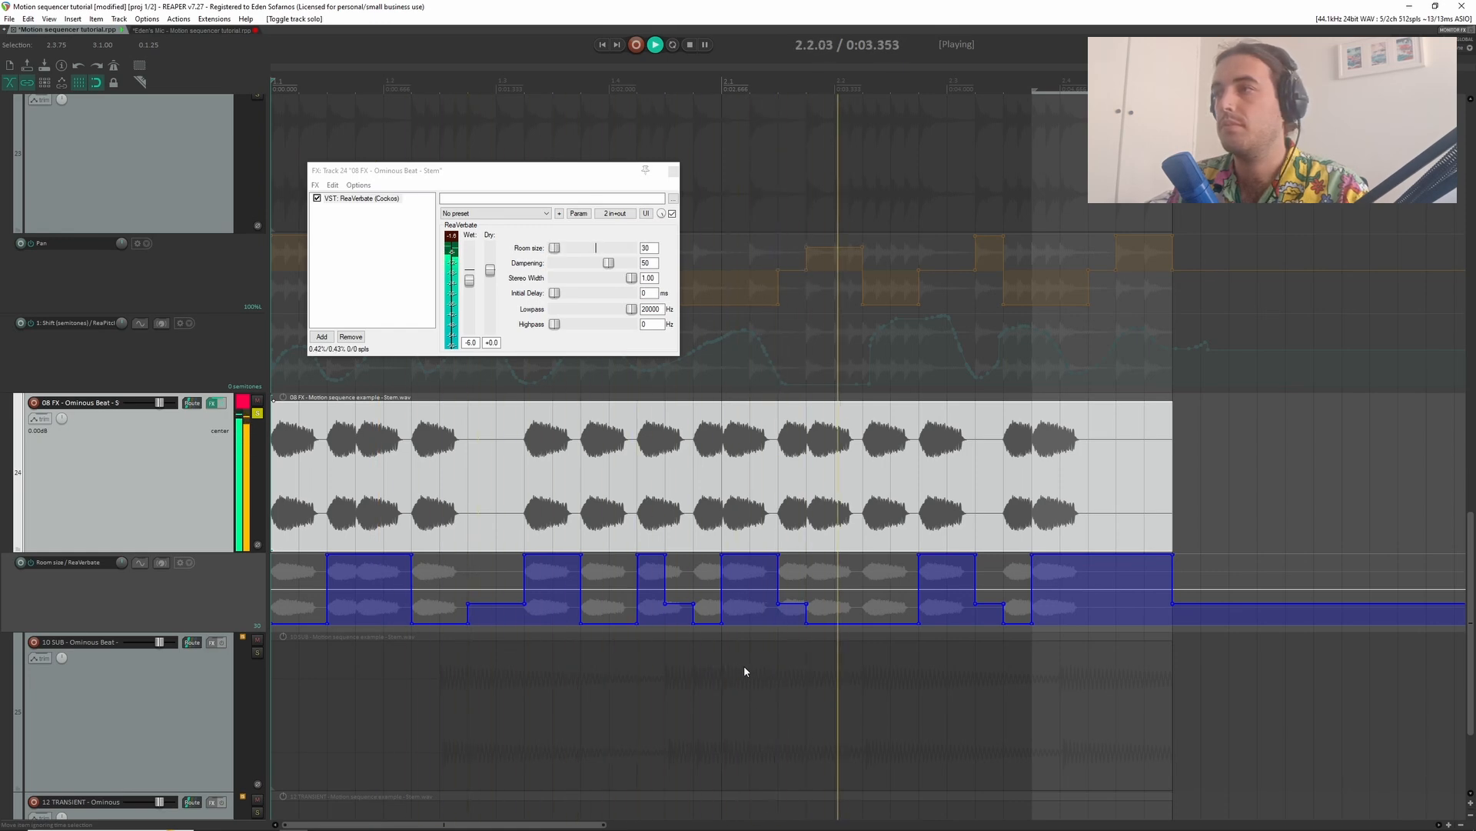
pyautogui.press('space')
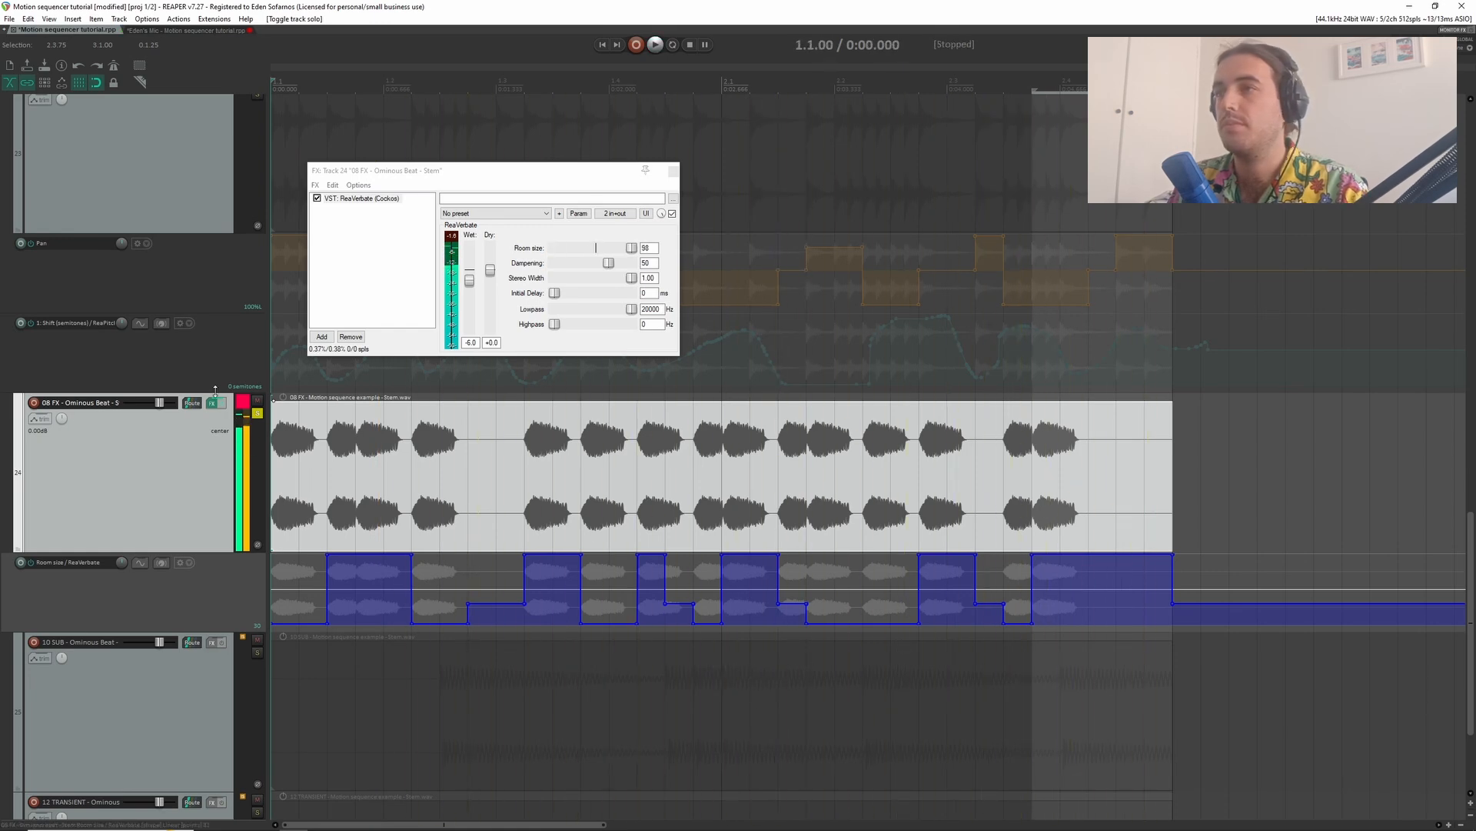
pyautogui.click(257, 414)
# - Play all stems together with the pan, pitch and room size automation, closing the ReaVerbate window
pyautogui.scroll(-4, 656, 486)
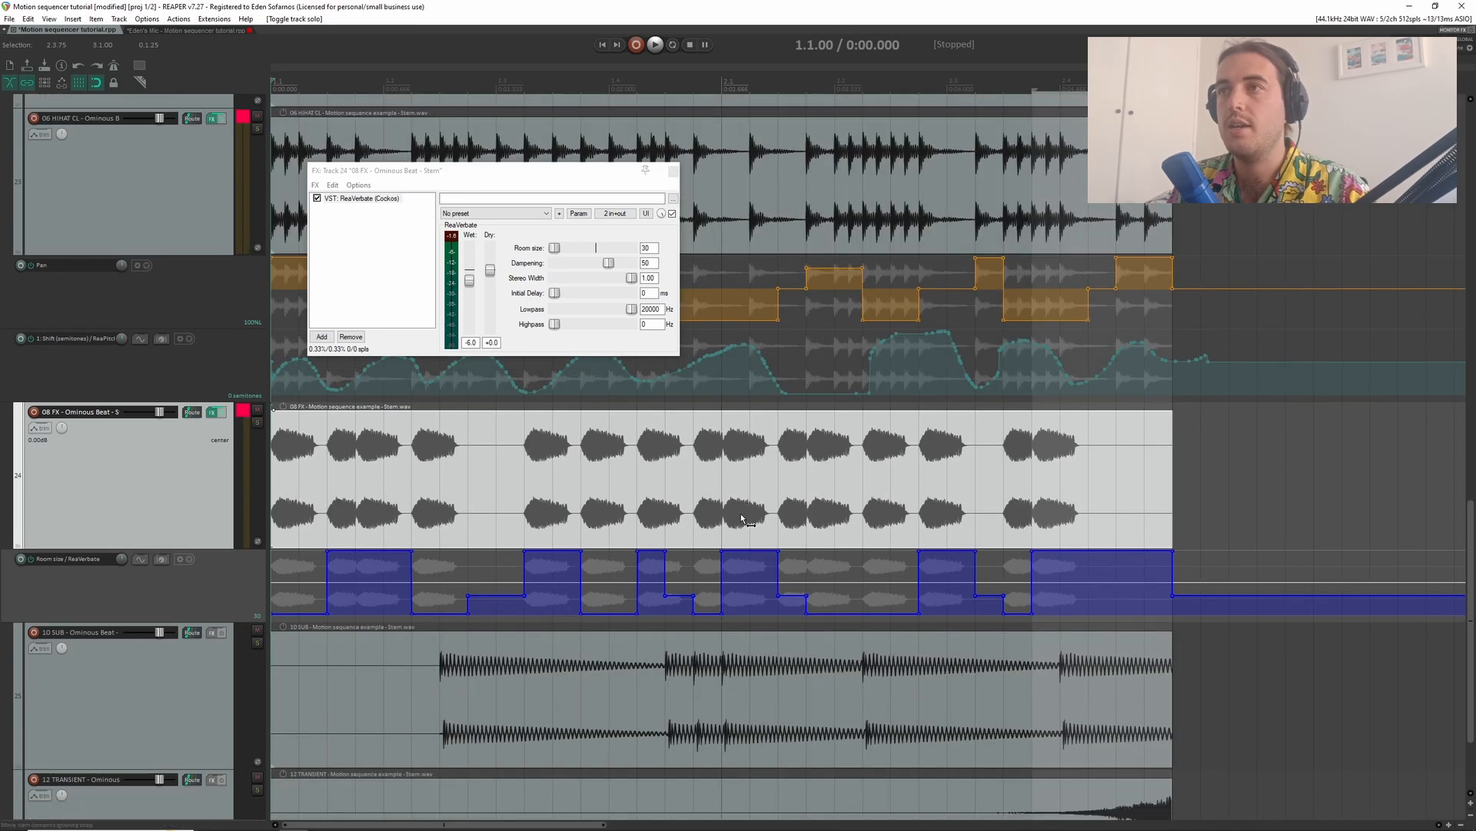
pyautogui.scroll(-4, 655, 486)
pyautogui.press('space')
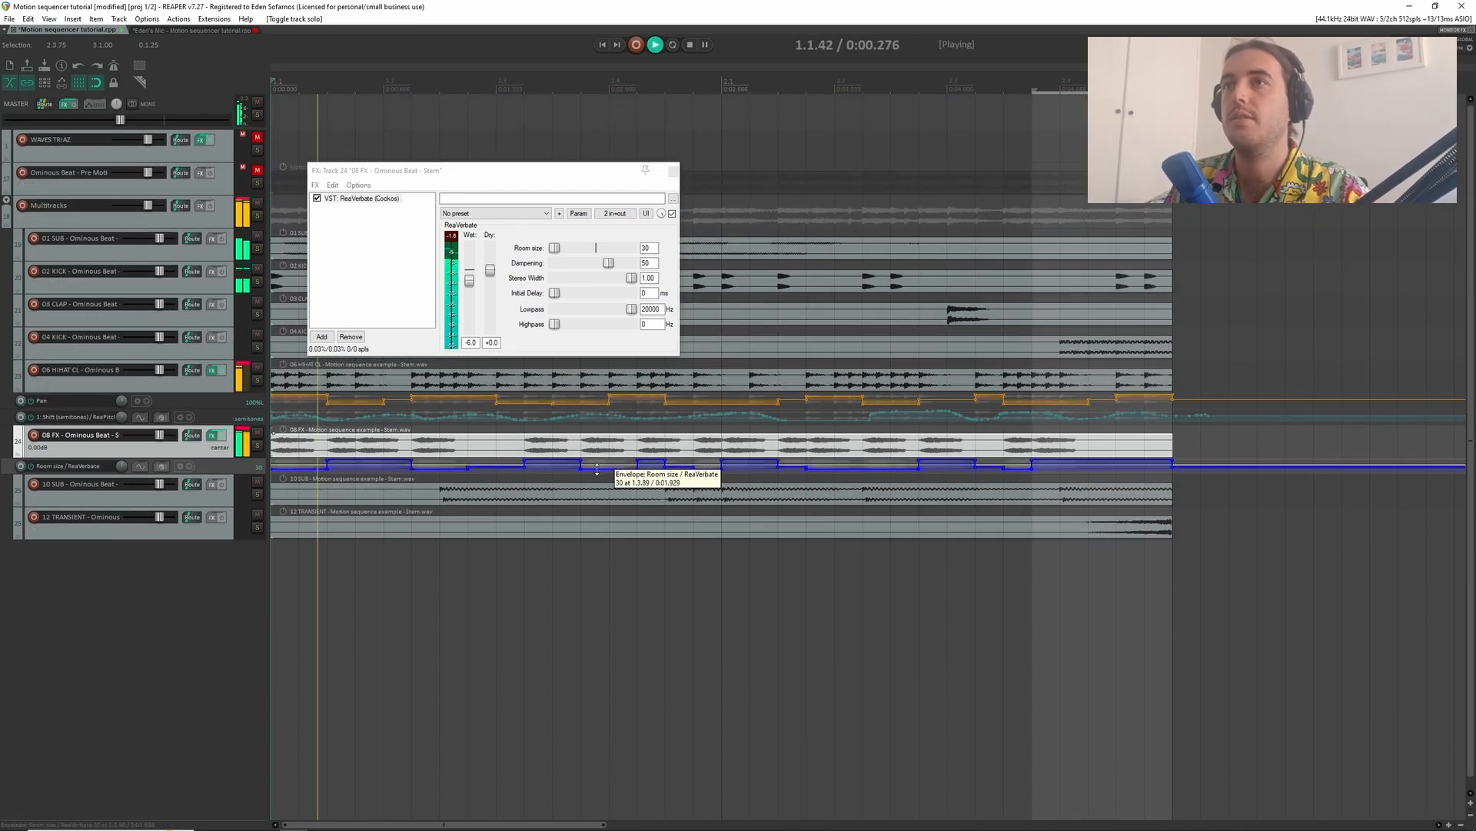
pyautogui.click(673, 171)
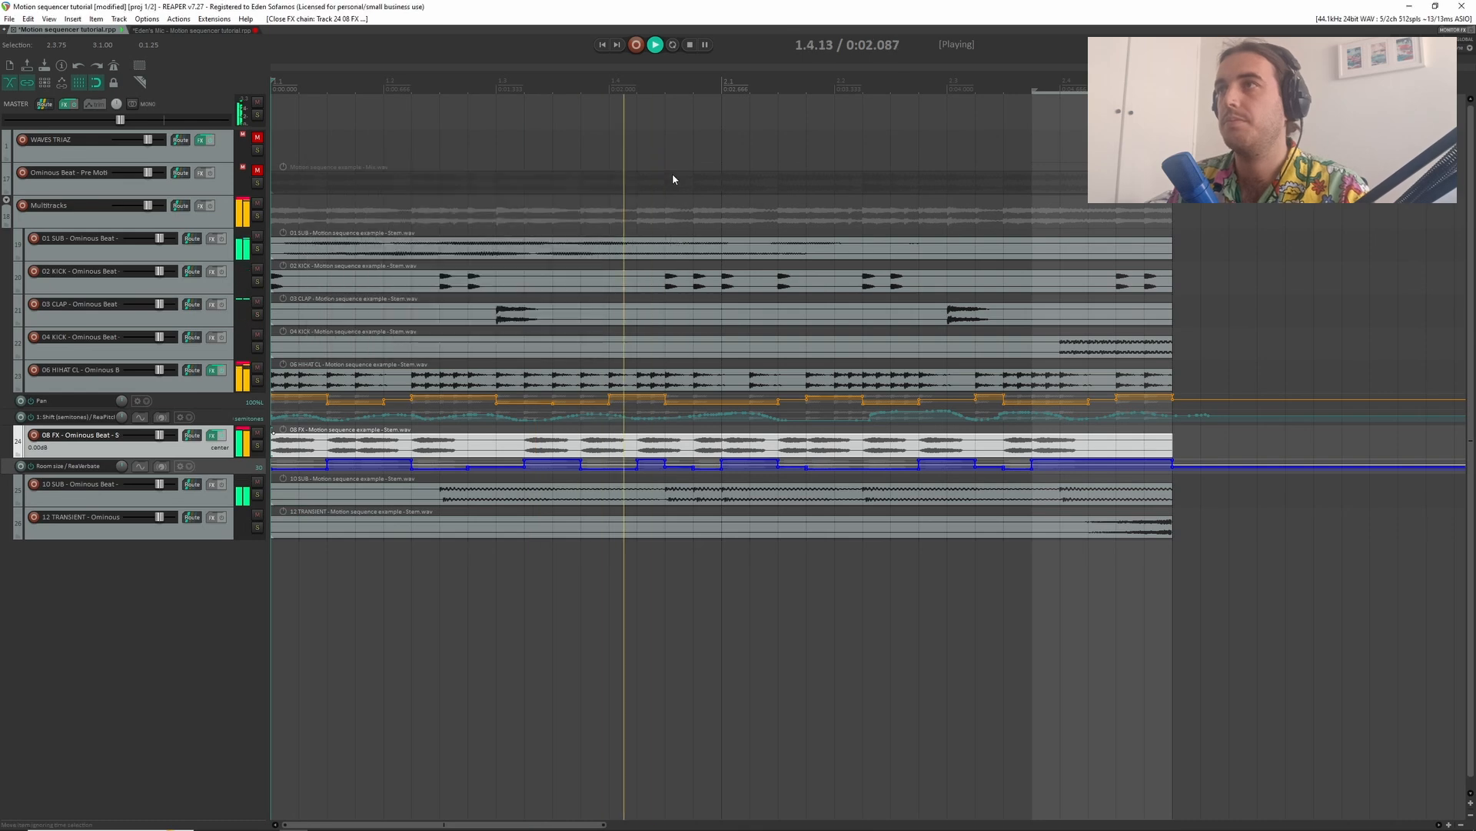
pyautogui.scroll(-5, 663, 372)
pyautogui.scroll(5, 663, 371)
pyautogui.scroll(4, 410, 433)
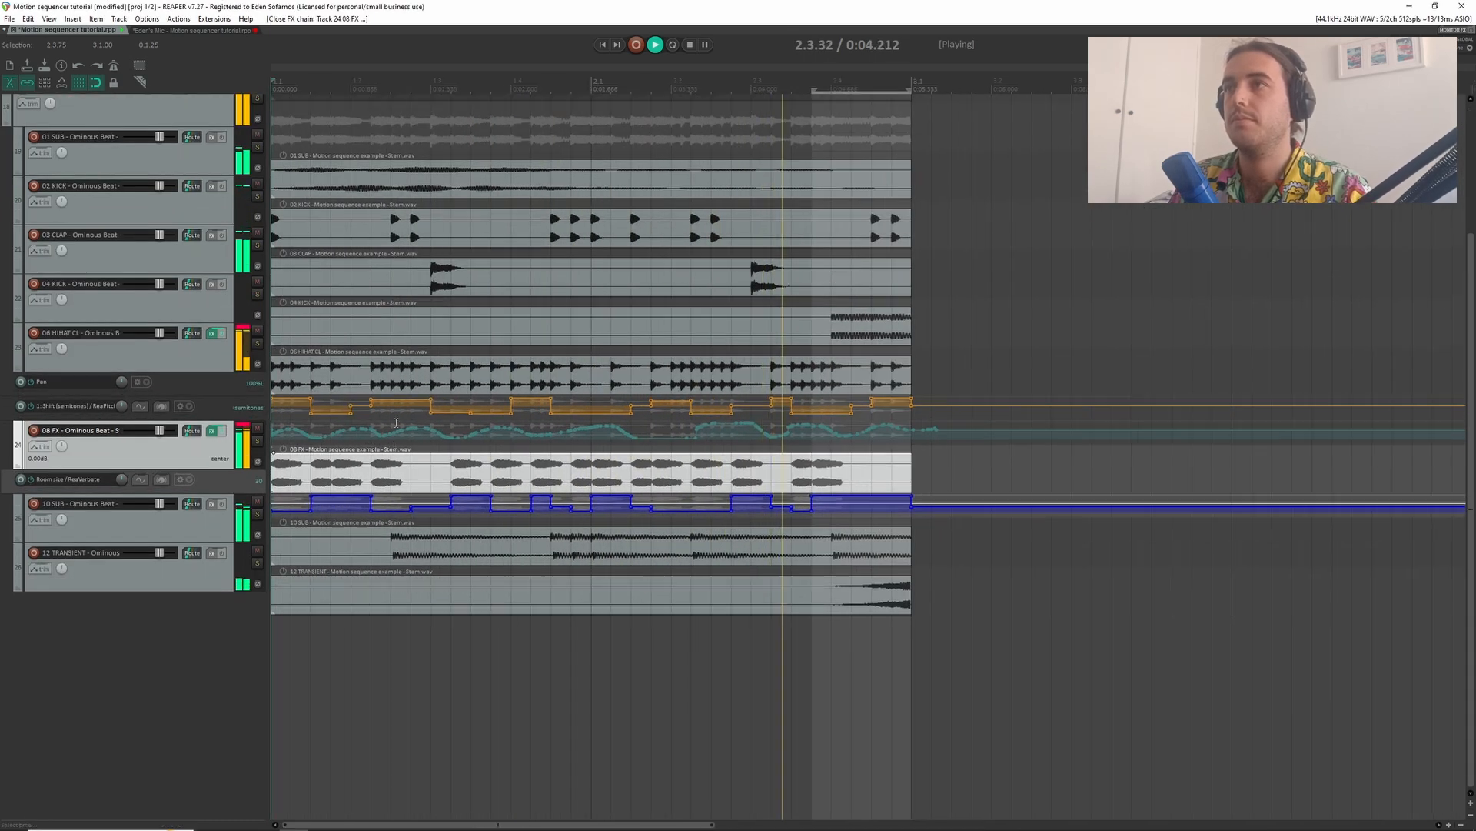
pyautogui.scroll(3, 750, 377)
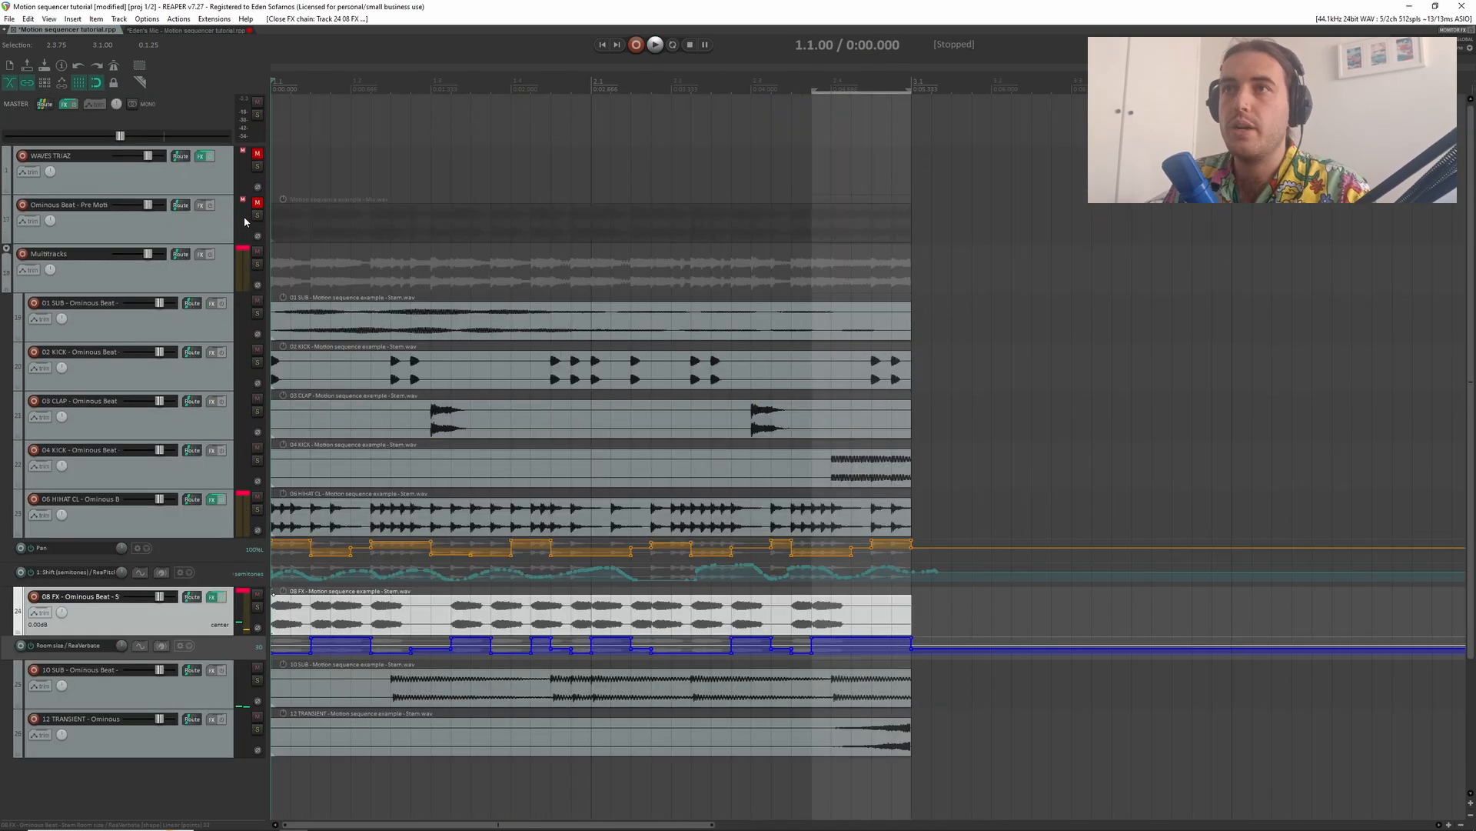
# - Compare the soloed Ominous Beat - Pre Moti mix with the automated stems by playing one after the other
pyautogui.click(243, 216)
pyautogui.click(257, 214)
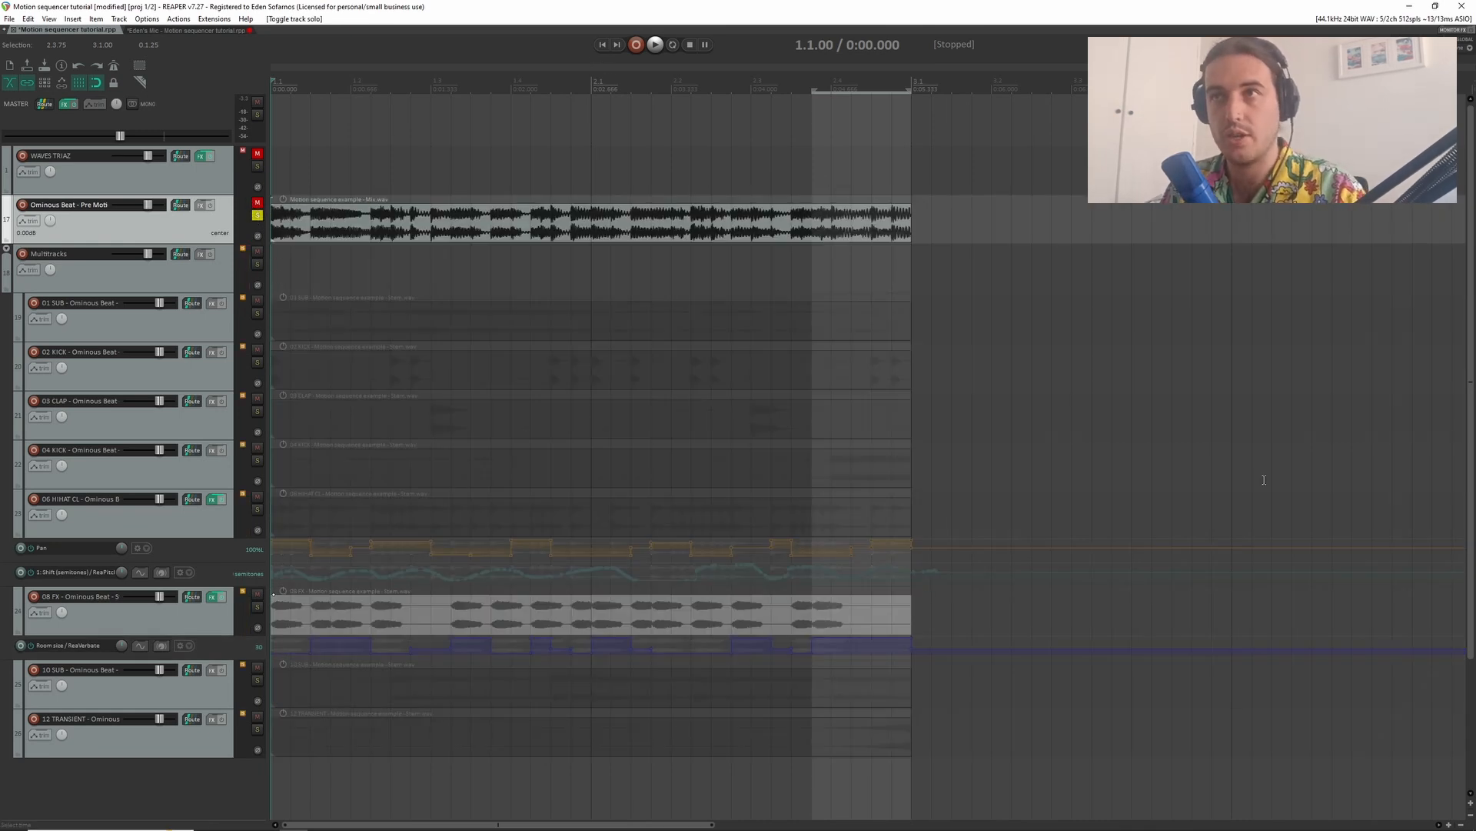
pyautogui.press('space')
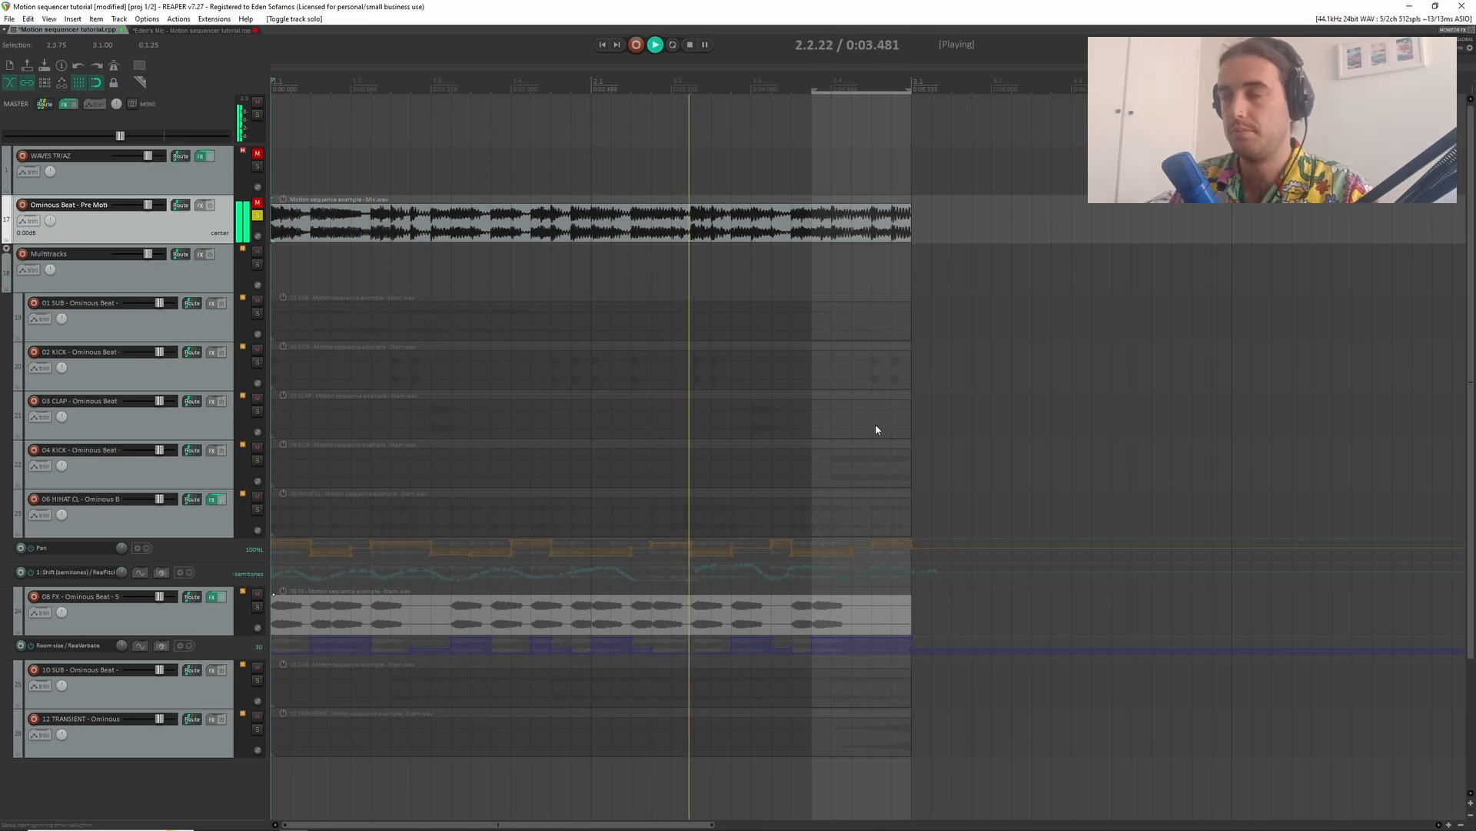
pyautogui.press('space')
pyautogui.click(259, 214)
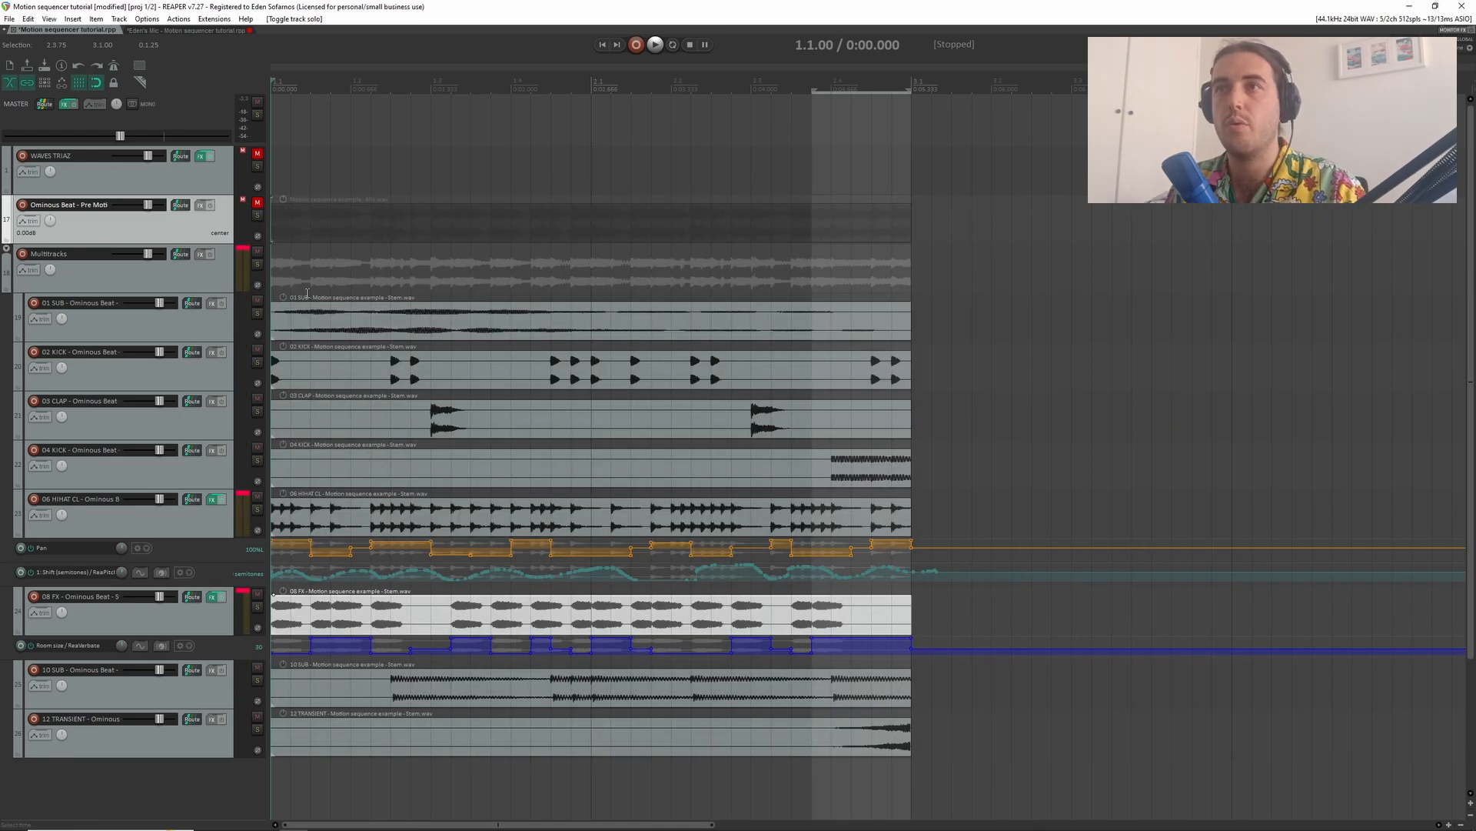
pyautogui.press('space')
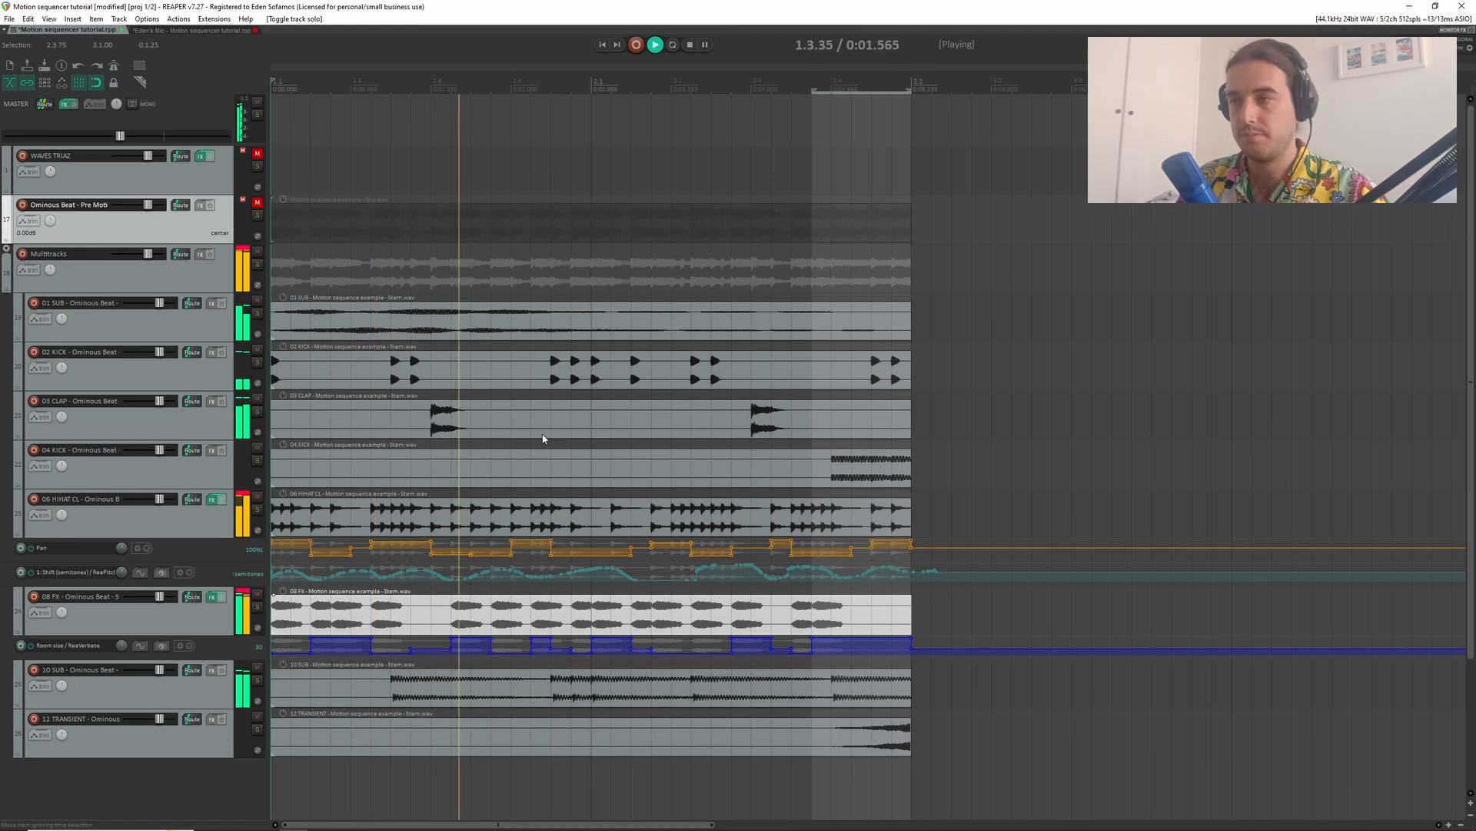